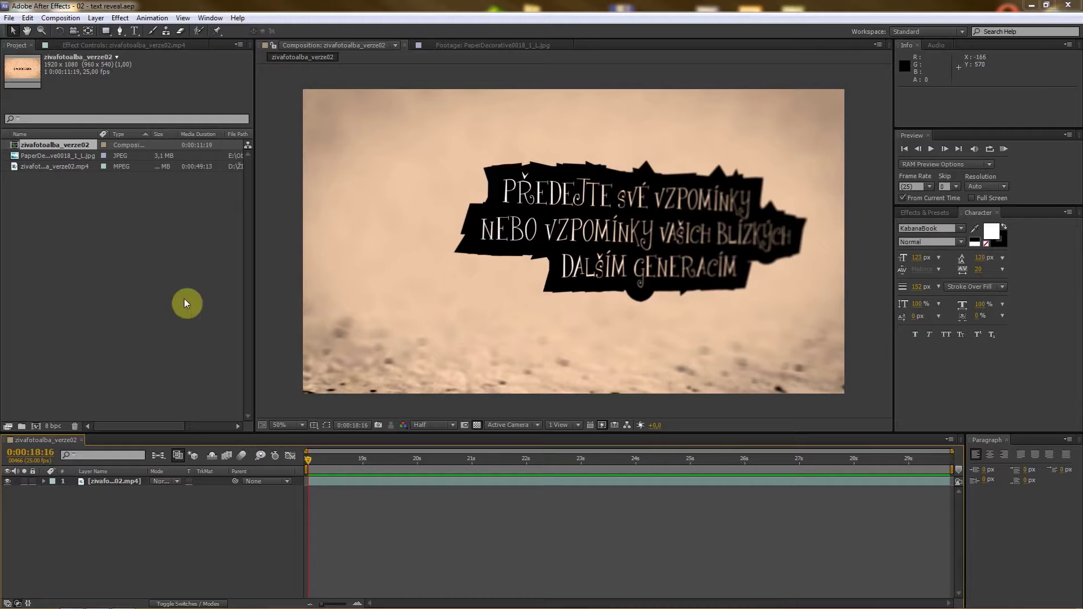
Preview the zivafotoalba_verze02 composition from its beginning and scrub back to the opening text frame
mouse_move(313, 466)
mouse_down()
mouse_move(815, 462)
mouse_move(309, 457)
mouse_up()
key(space)
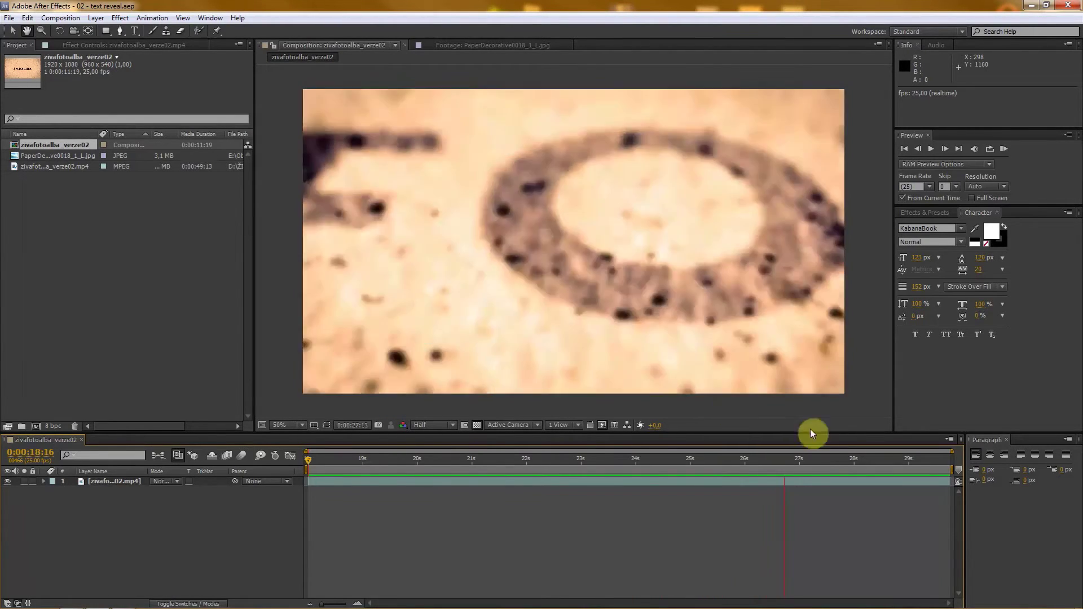
click(882, 462)
drag(610, 462, 316, 452)
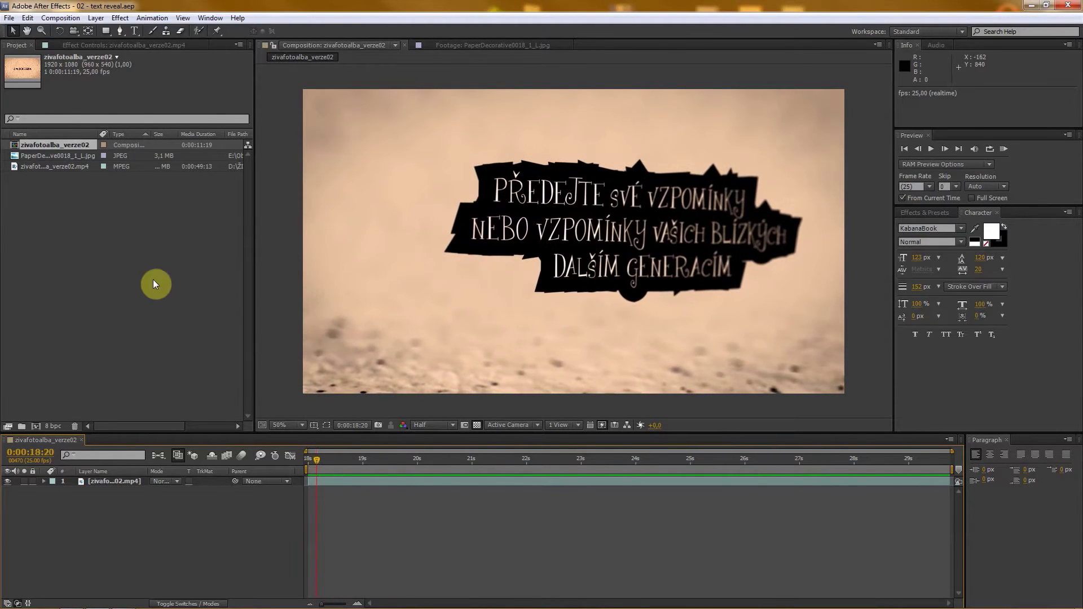
Delete the zivafotoalba_verze02.mp4 footage and the zivafotoalba_verze02 composition from the project, keeping only the paper image
click(13, 168)
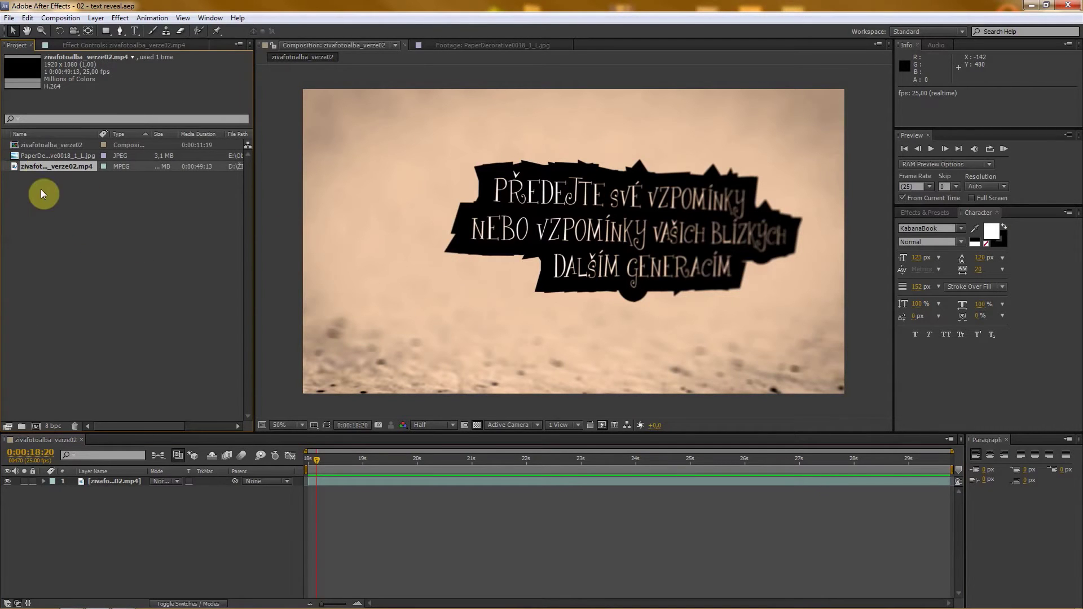
key(Delete)
click(600, 325)
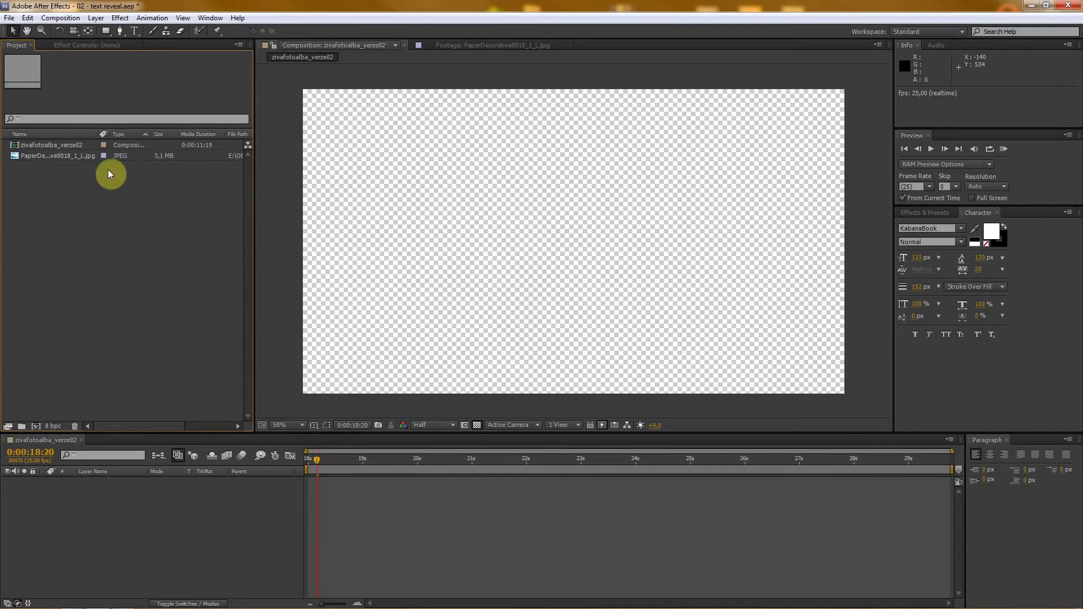
click(22, 145)
key(Delete)
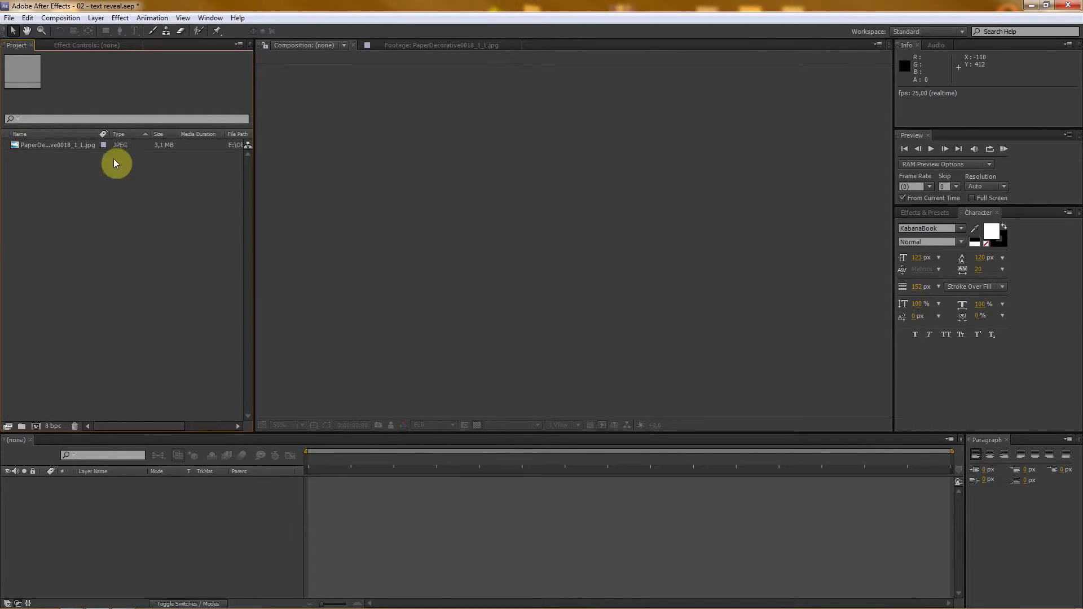
Open PaperDecorative0018_1_L.jpg in the footage viewer and examine its paper texture up close and as a whole
click(18, 145)
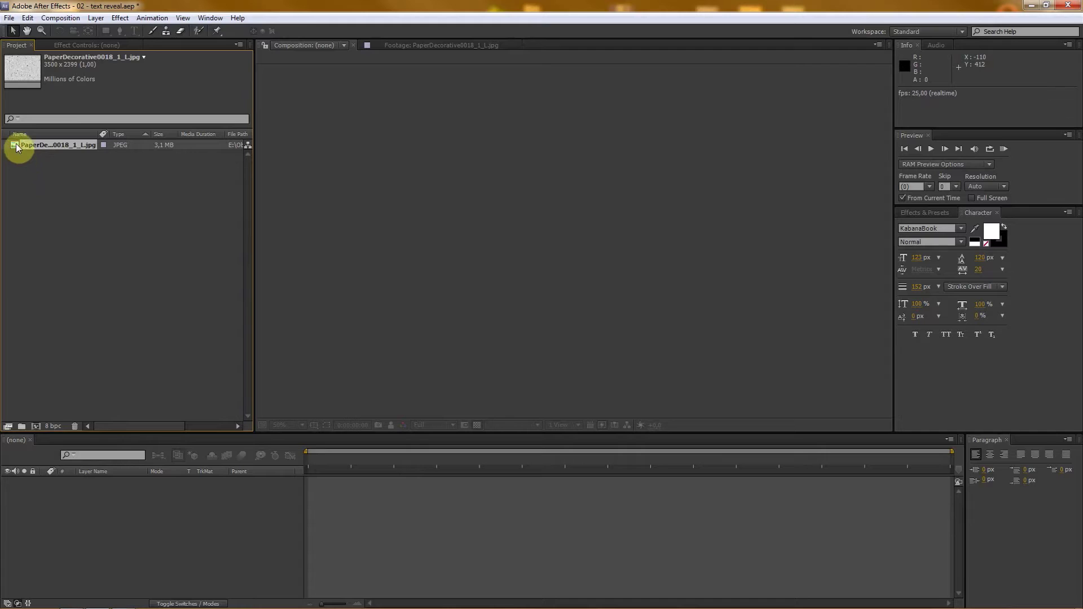
double_click(17, 146)
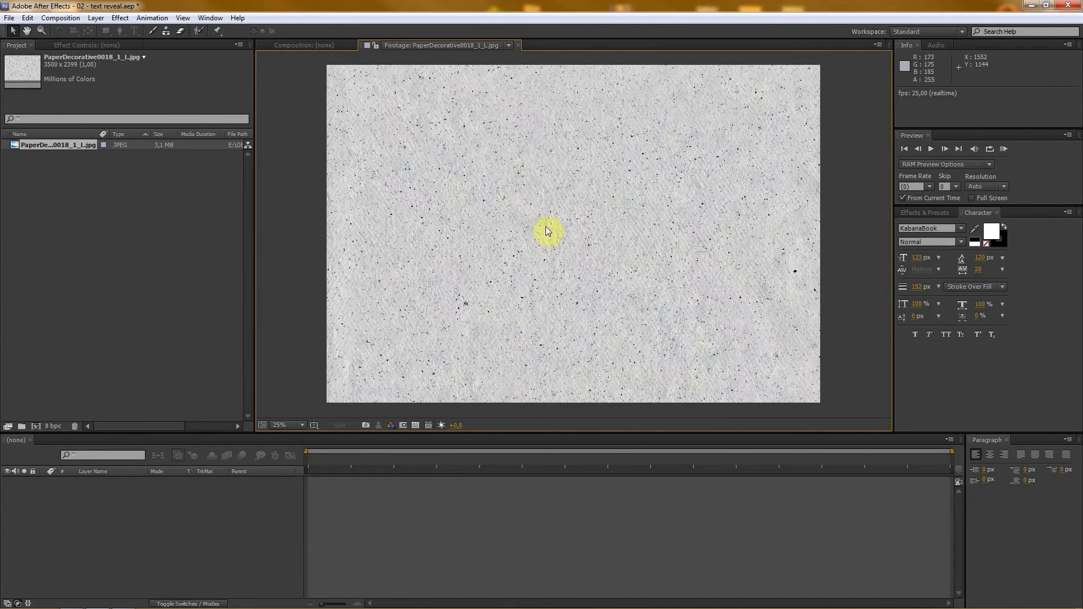
scroll(539, 236, up, 2)
scroll(474, 227, up, 2)
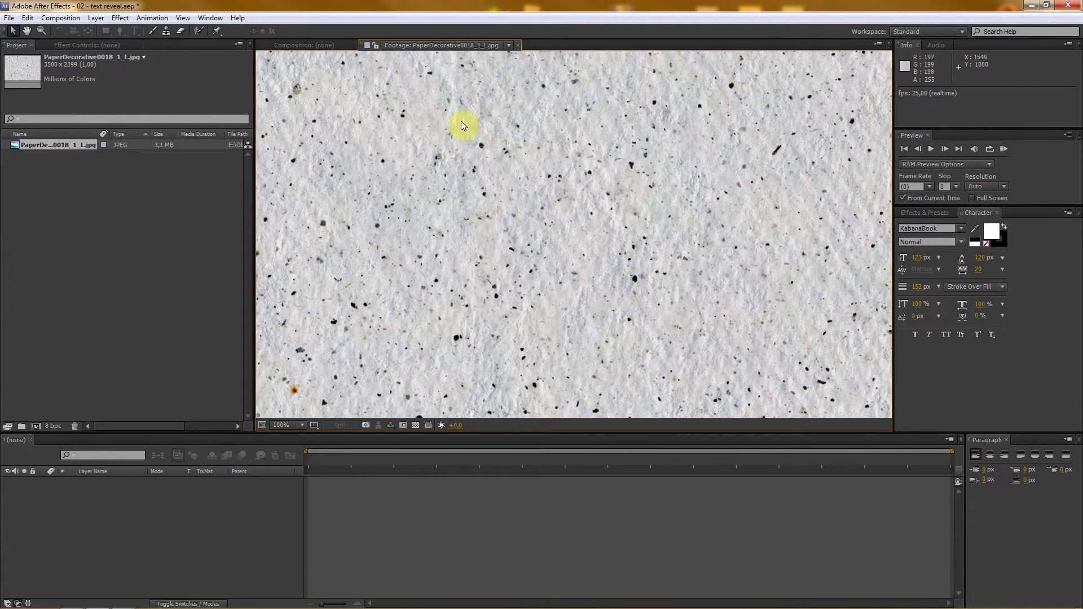
scroll(346, 317, down, 2)
scroll(515, 276, down, 2)
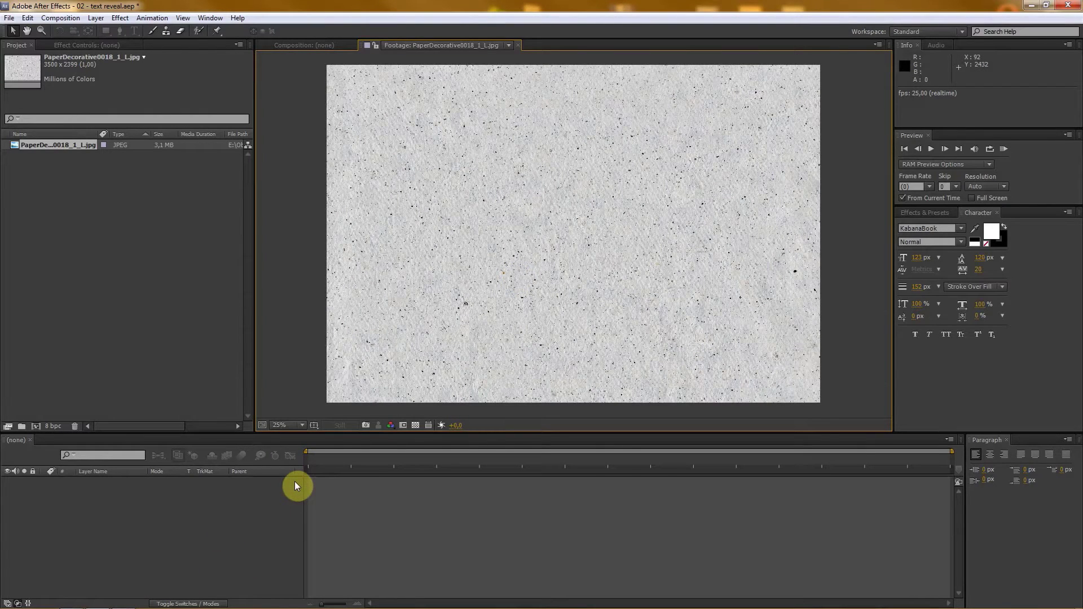
Switch to the Opera browser and open the Decorative Paper category under Paper on the CG Textures site
key(alt+Tab)
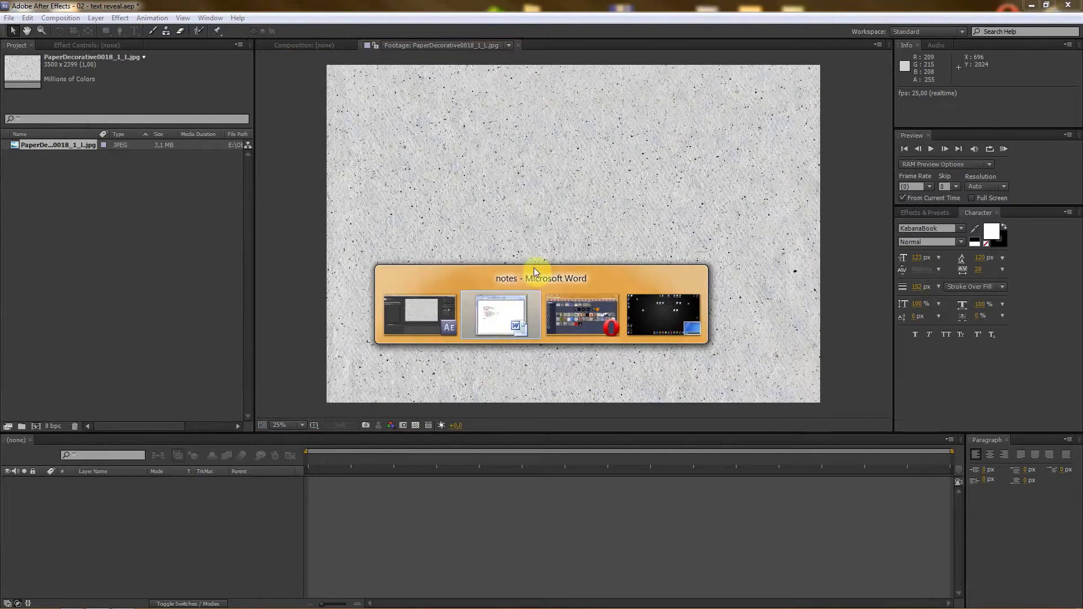
key(Escape)
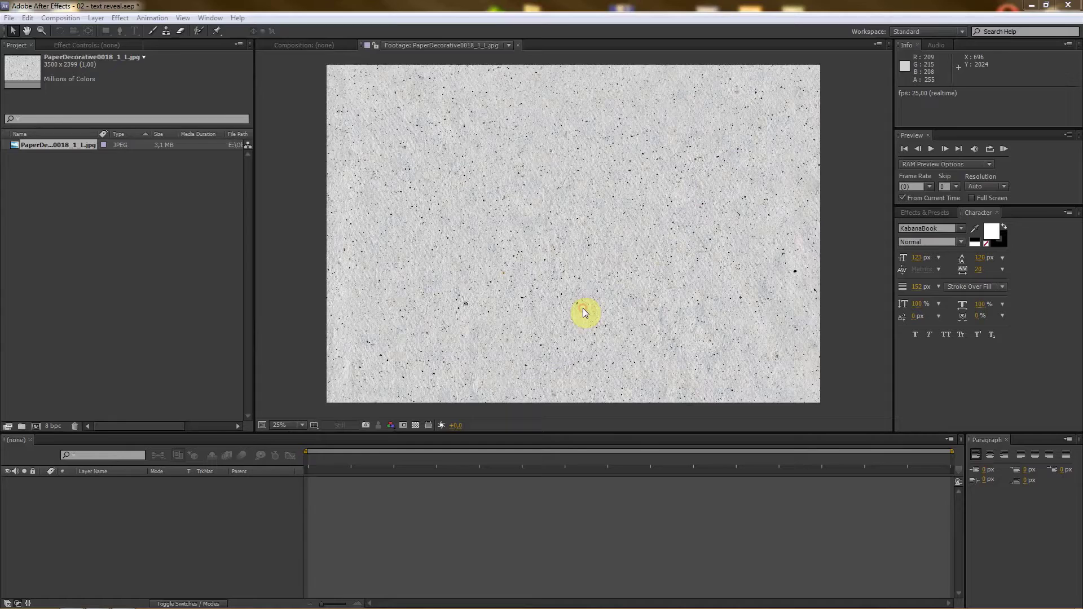
key(alt+Tab)
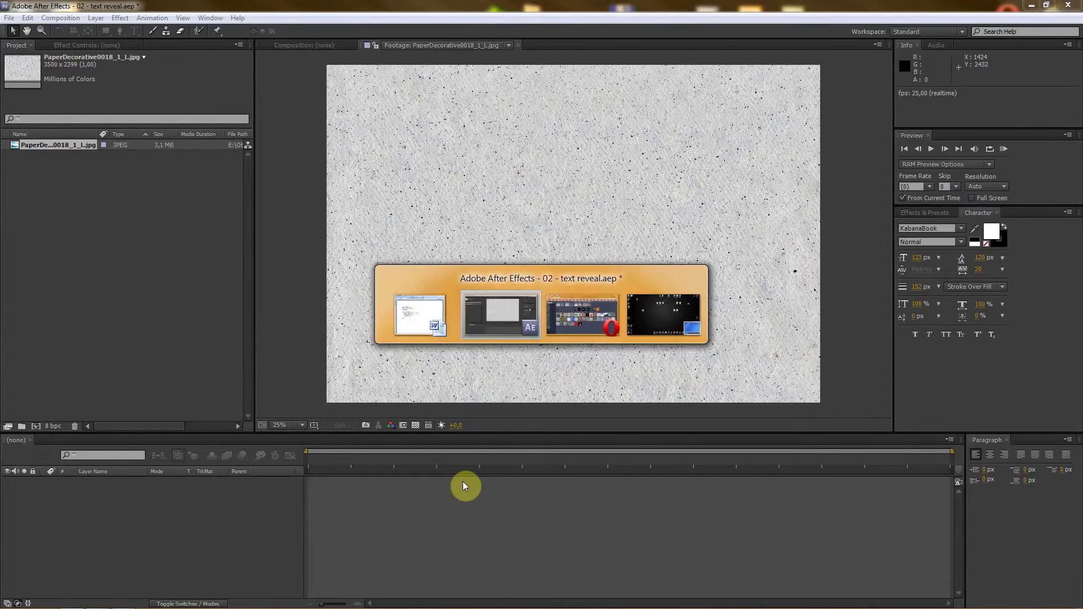
click(596, 313)
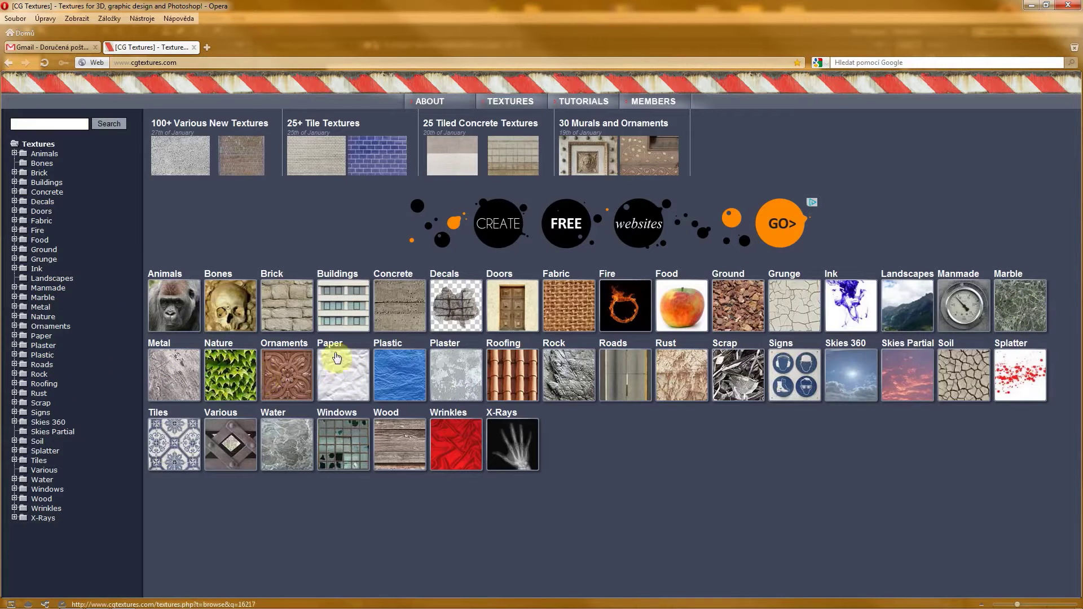
click(354, 370)
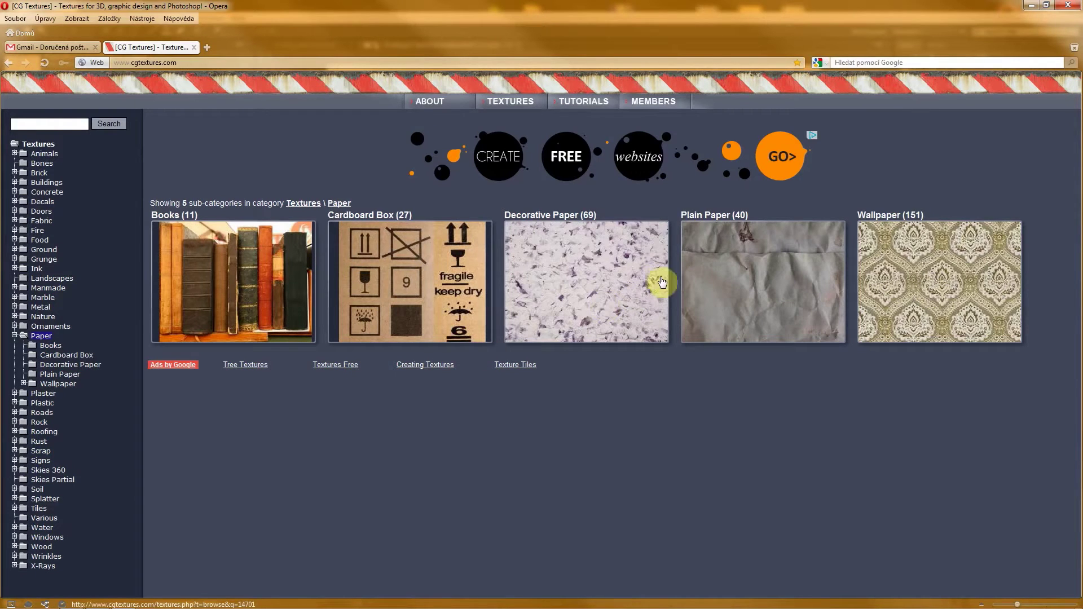
click(600, 293)
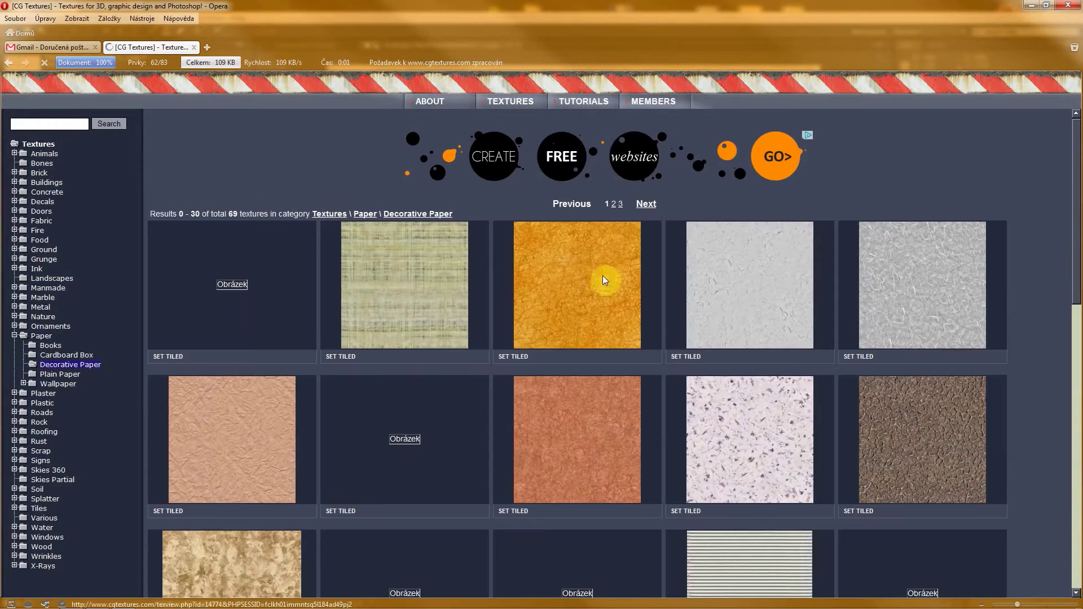
Look through the decorative paper textures offered on the category's first page
scroll(658, 418, down, 3)
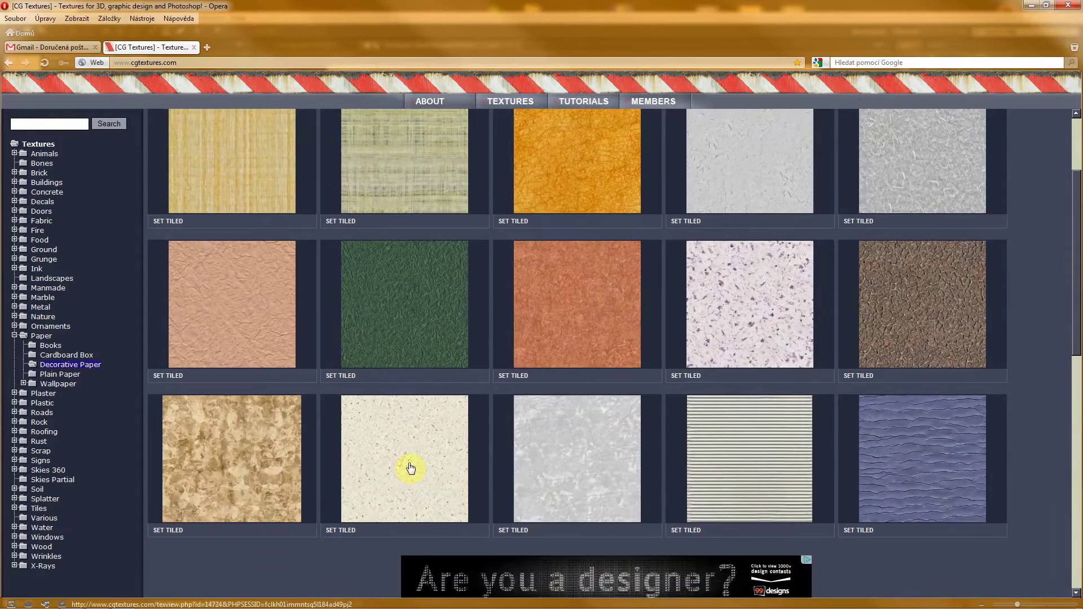
scroll(767, 288, down, 3)
scroll(552, 428, down, 7)
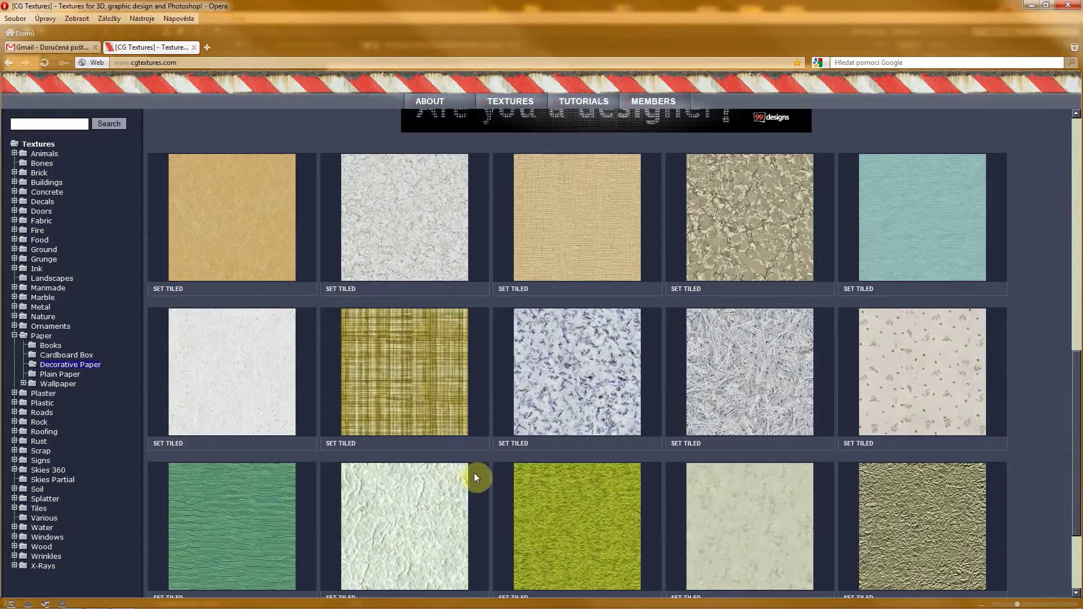
scroll(524, 398, up, 6)
scroll(524, 397, up, 6)
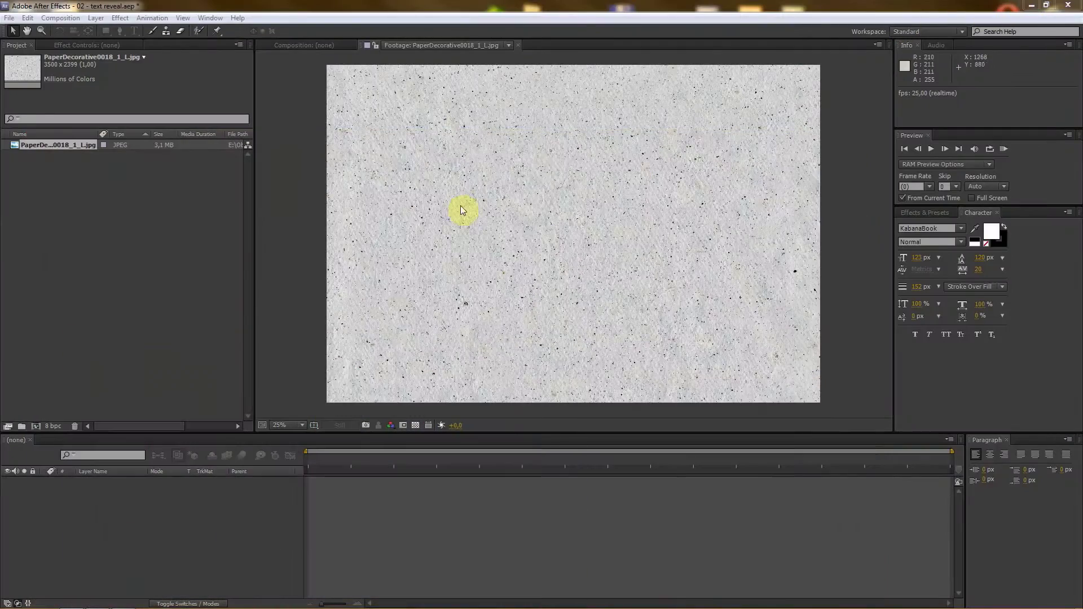
Return to After Effects, close the paper image's footage viewer and make the timeline area taller
click(366, 184)
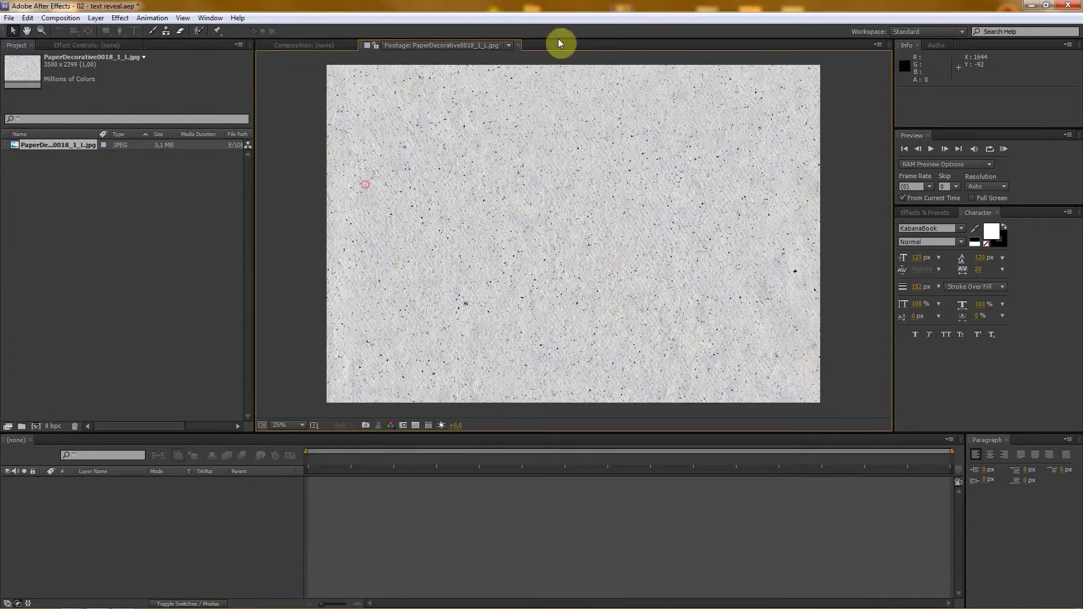
click(519, 46)
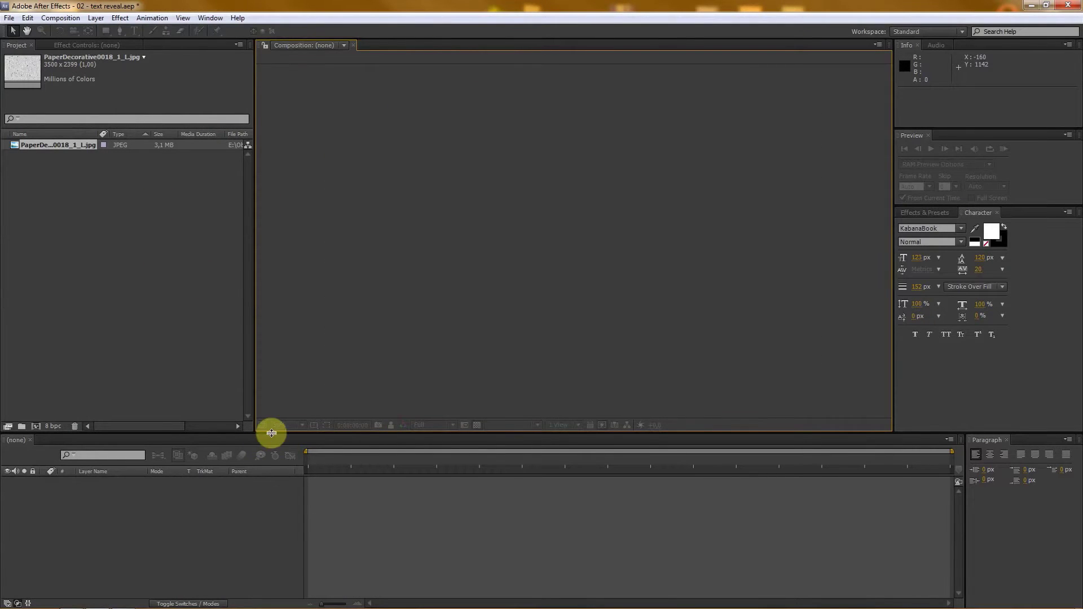
drag(272, 432, 280, 381)
click(245, 479)
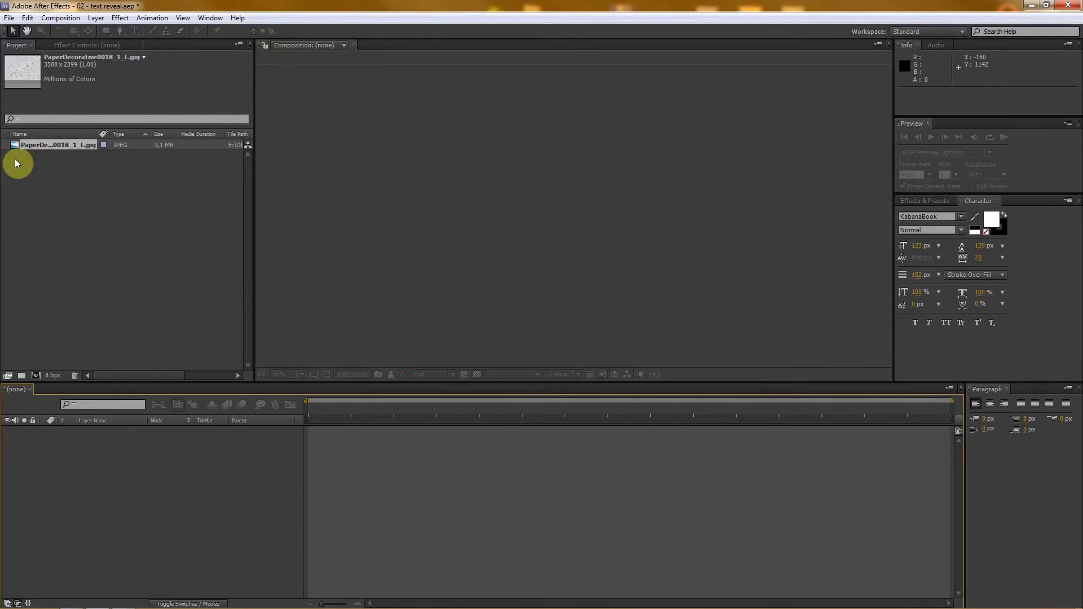
Create a new composition named TEXT at 1280 x 720 with a frame rate of 24 fps, and re-enable viewer refresh
click(55, 187)
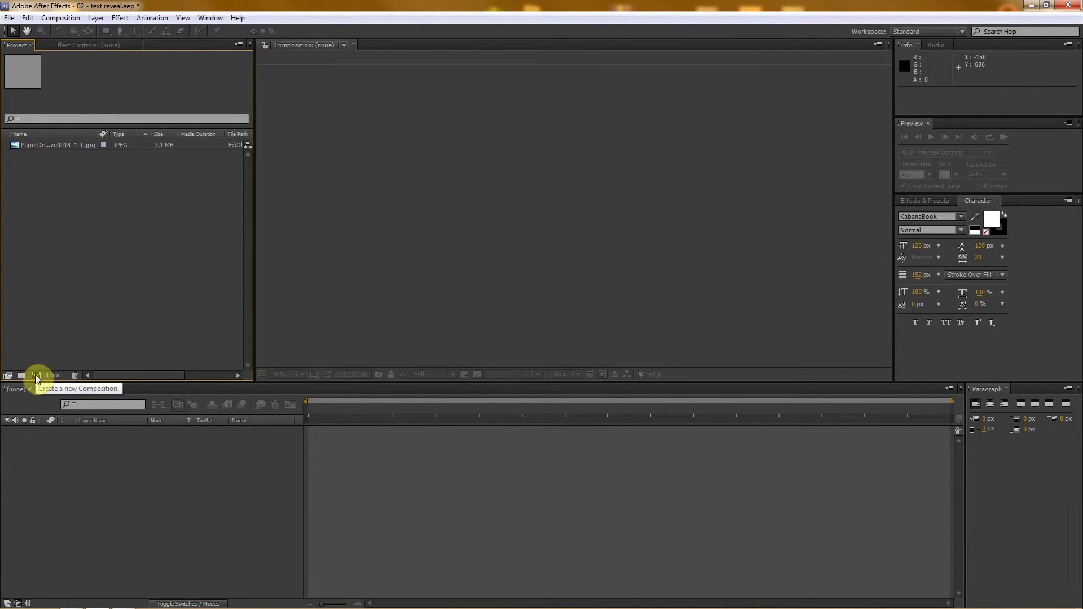
click(61, 18)
click(67, 33)
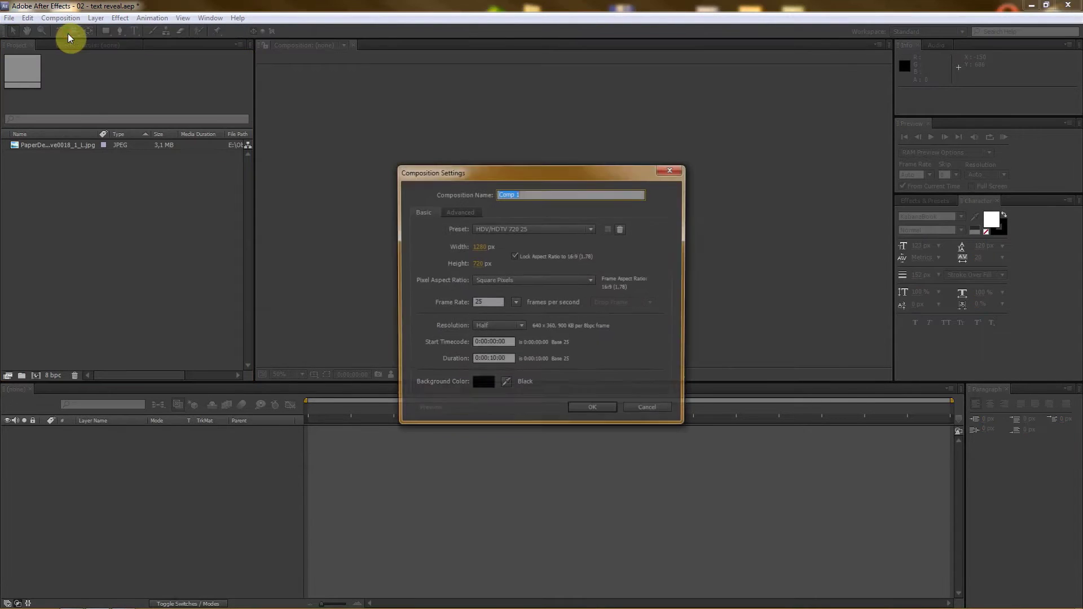
click(545, 193)
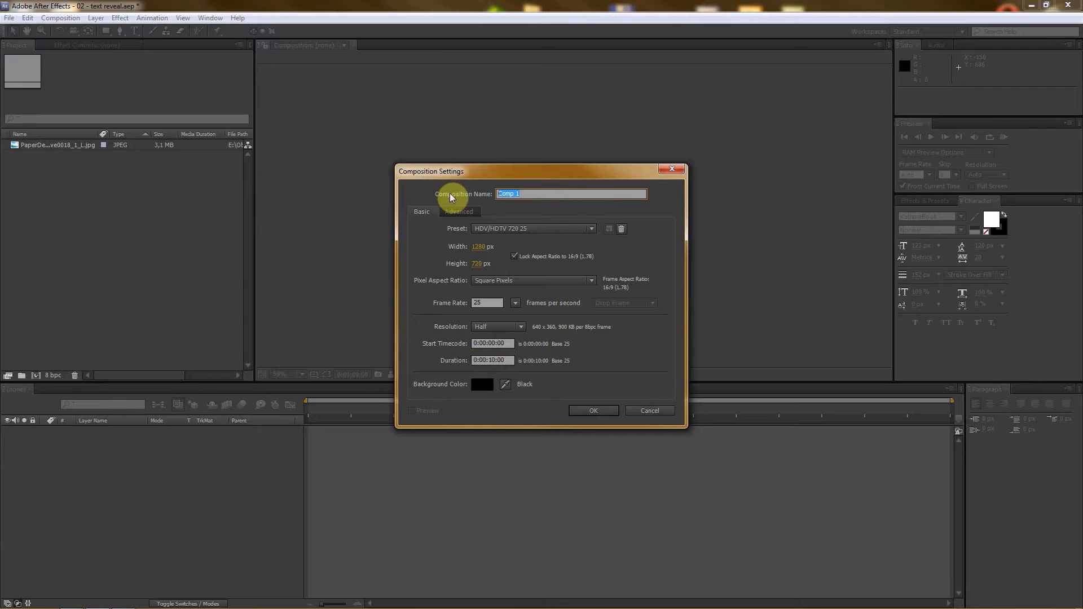
text(TEXT)
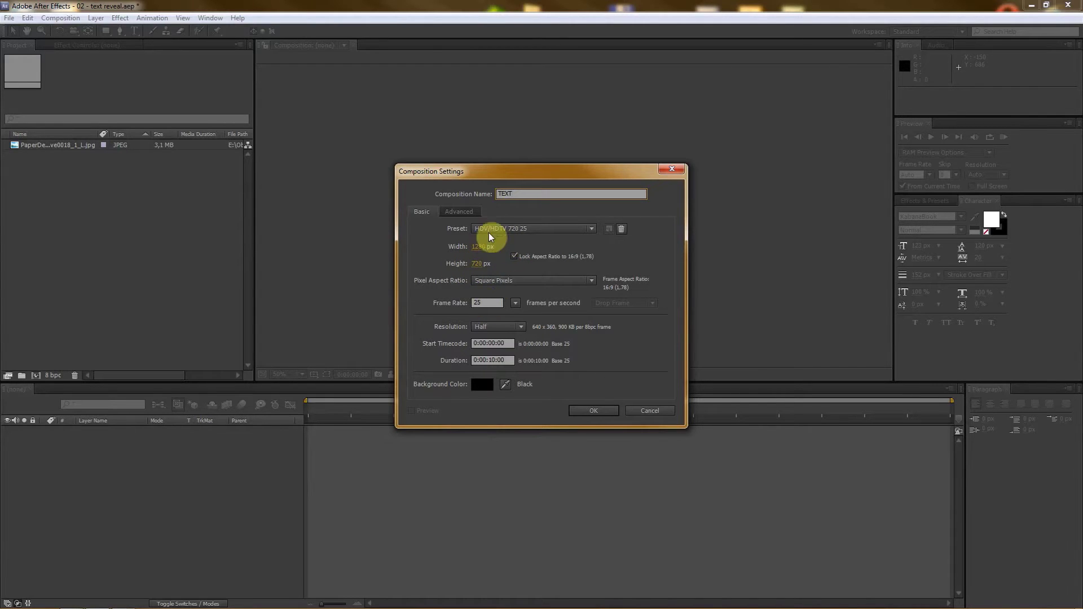
click(481, 303)
double_click(481, 303)
text(2)
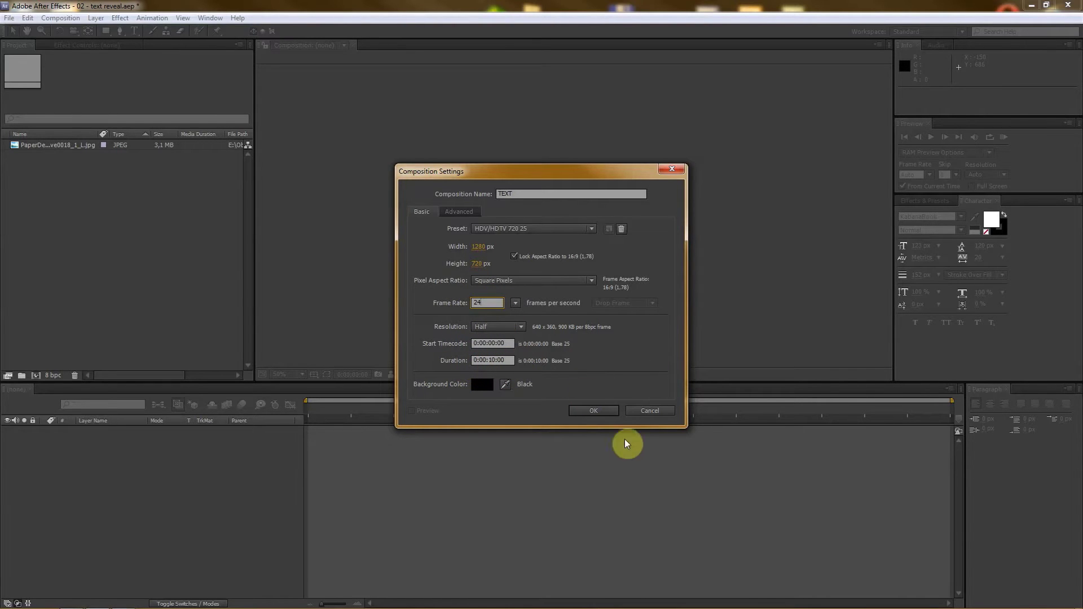
click(604, 411)
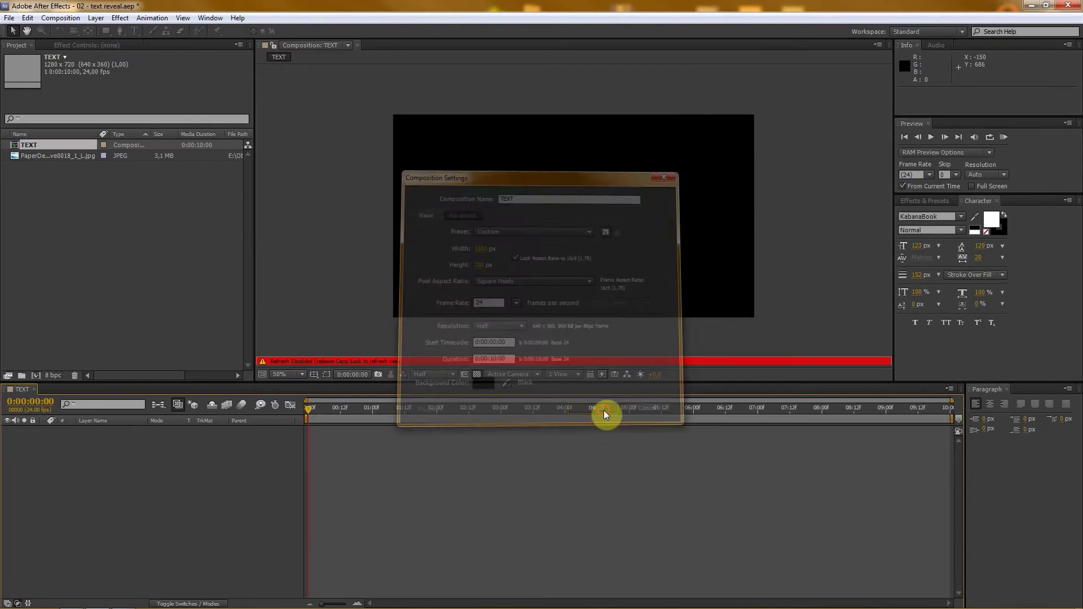
key(Caps_Lock)
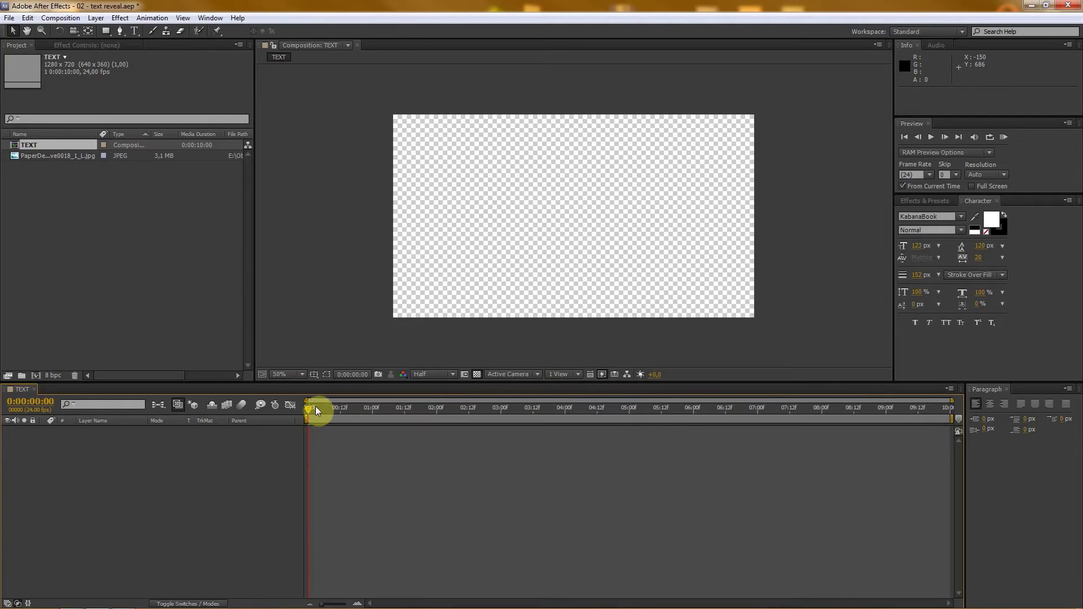
Add a text layer reading FILMOFON to the TEXT composition with the Type tool at the start of the timeline
mouse_move(329, 411)
mouse_down()
mouse_move(924, 410)
mouse_move(308, 410)
mouse_up()
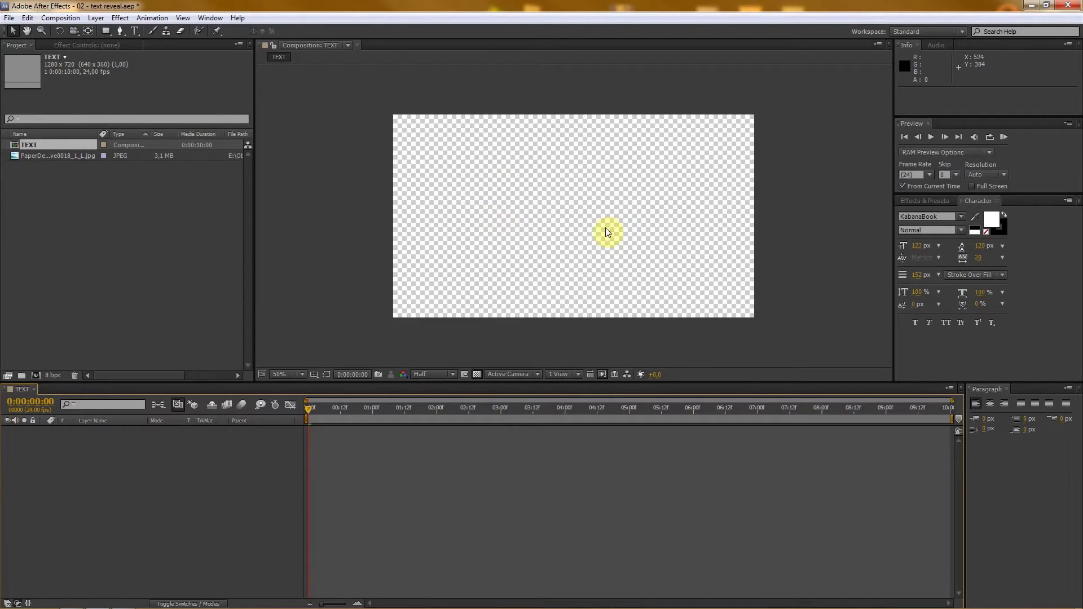
click(133, 32)
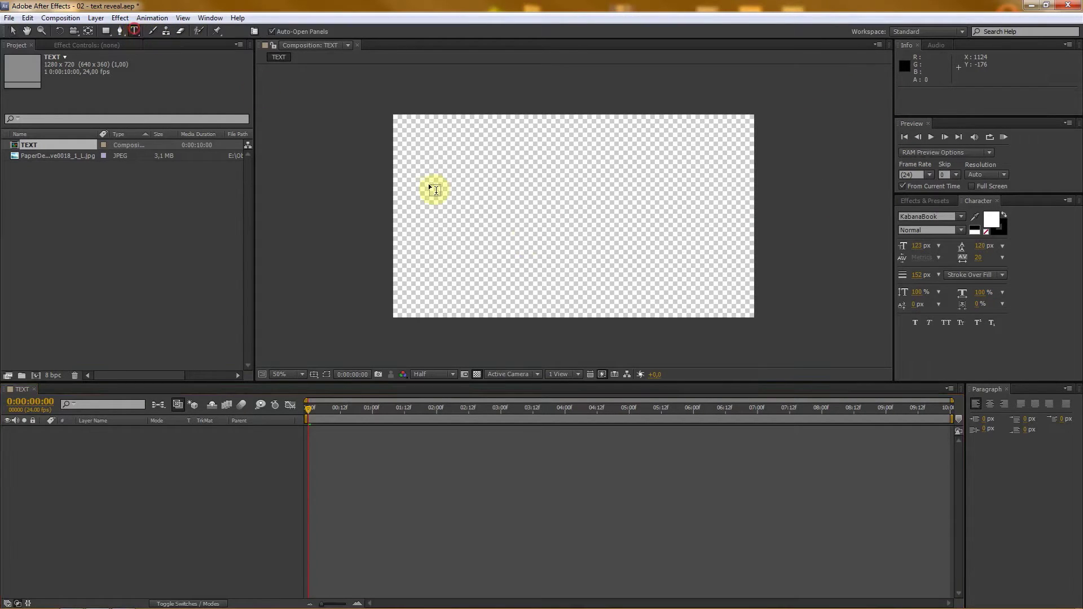
click(499, 215)
text(FILMOFIL)
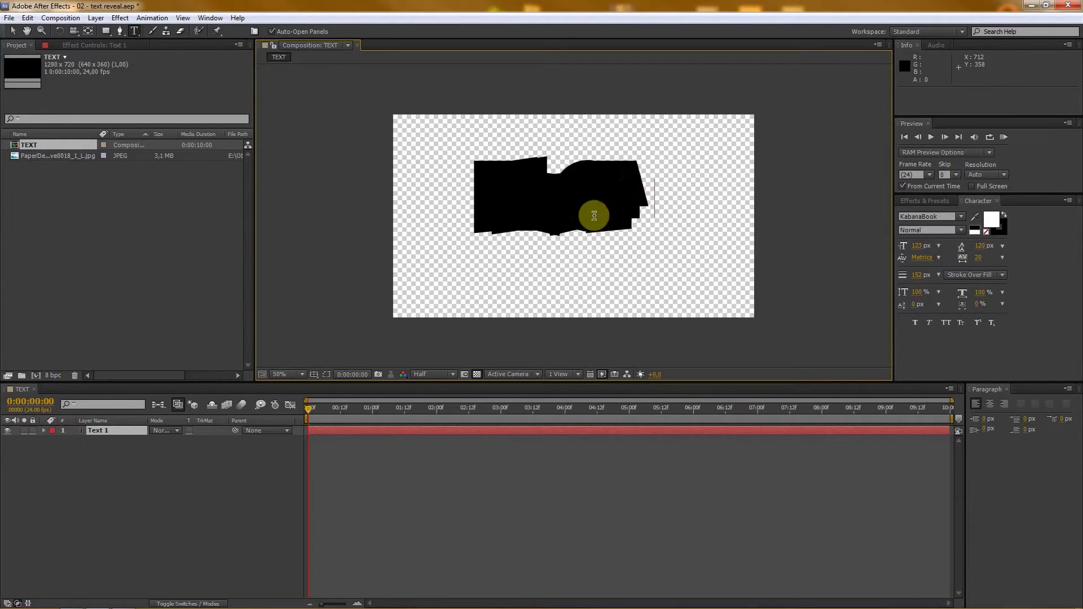
text(M)
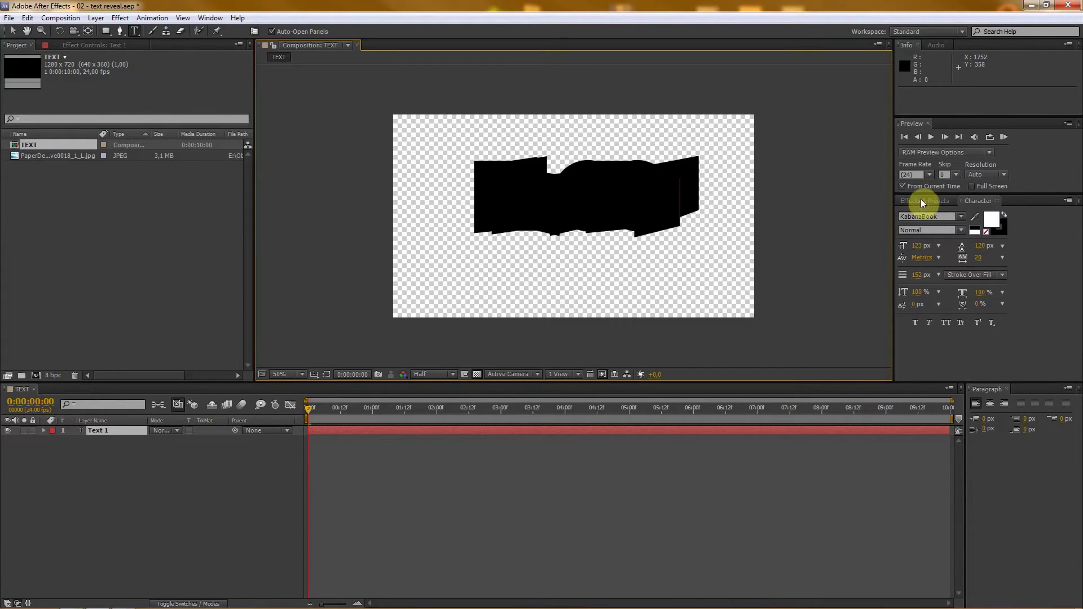
Finish editing the FILMOFON text, re-enable viewer refresh and set the text's stroke width to 0 px
drag(925, 193, 925, 211)
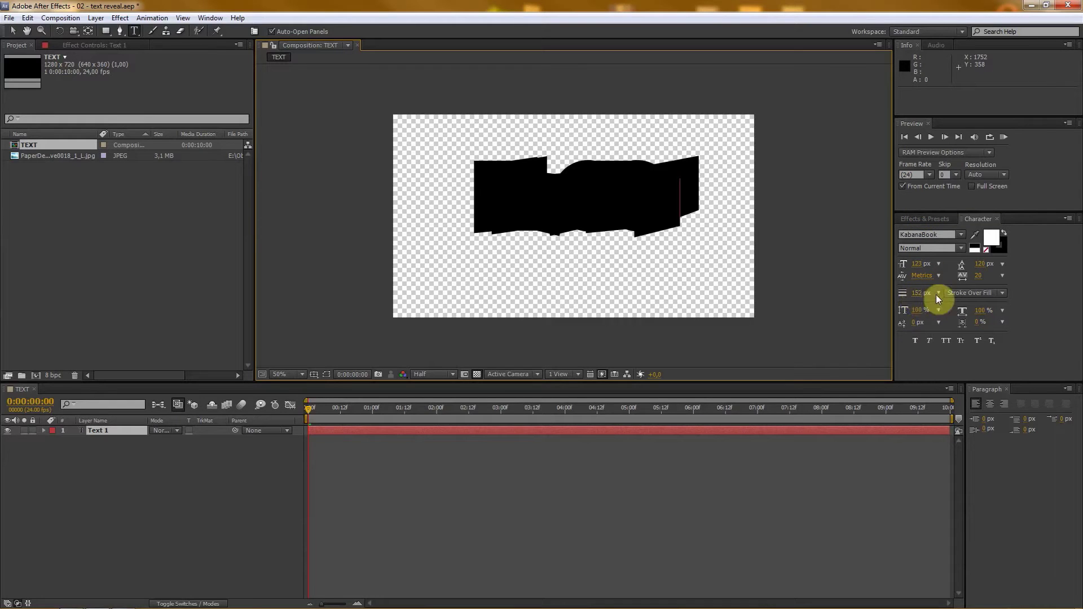
drag(920, 295, 730, 297)
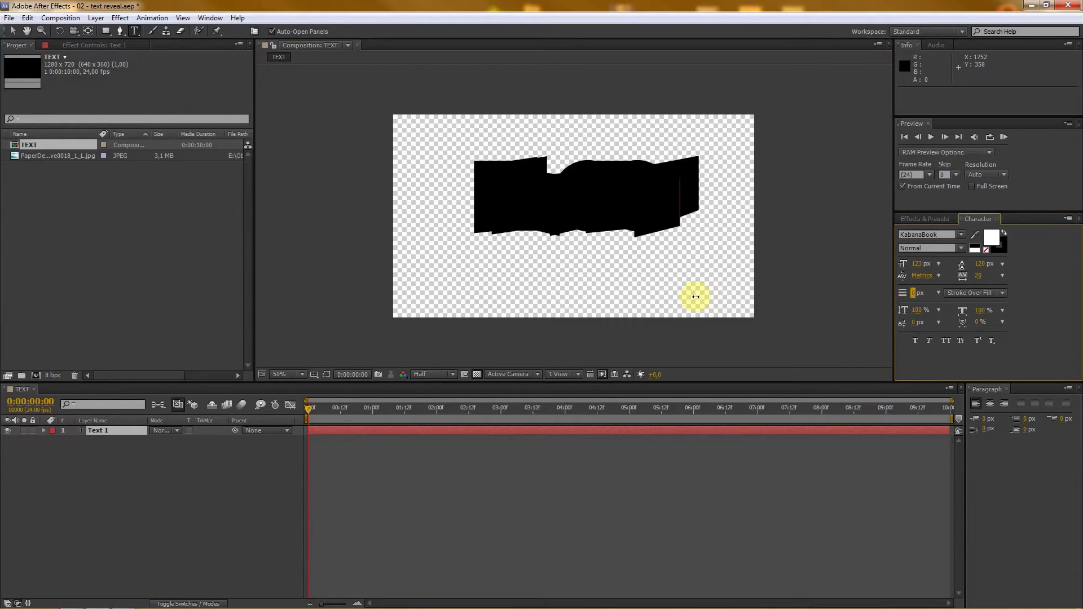
drag(931, 289, 912, 295)
click(98, 431)
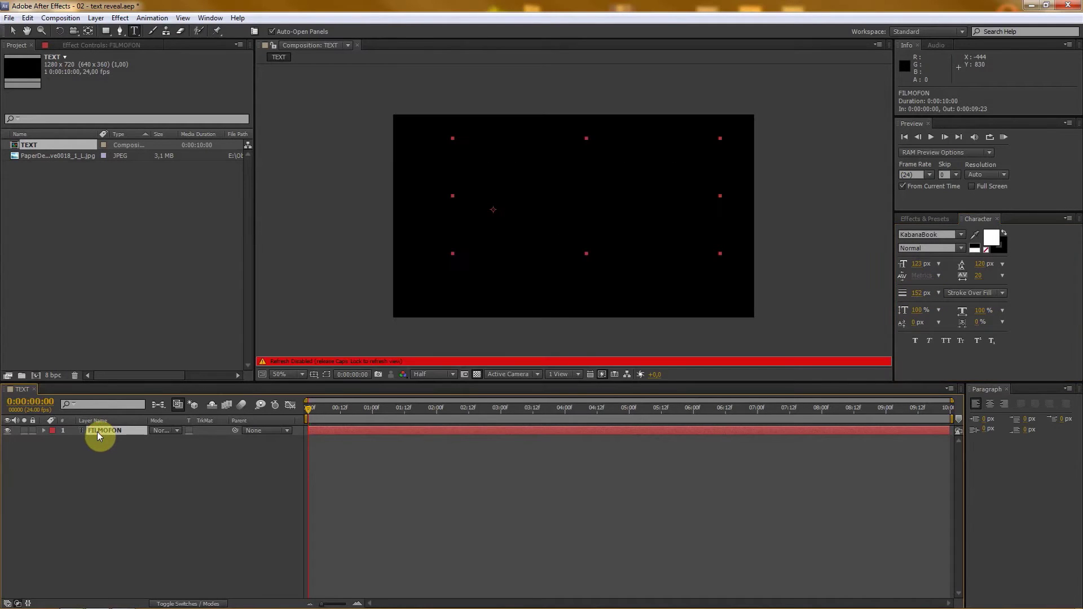
key(Caps_Lock)
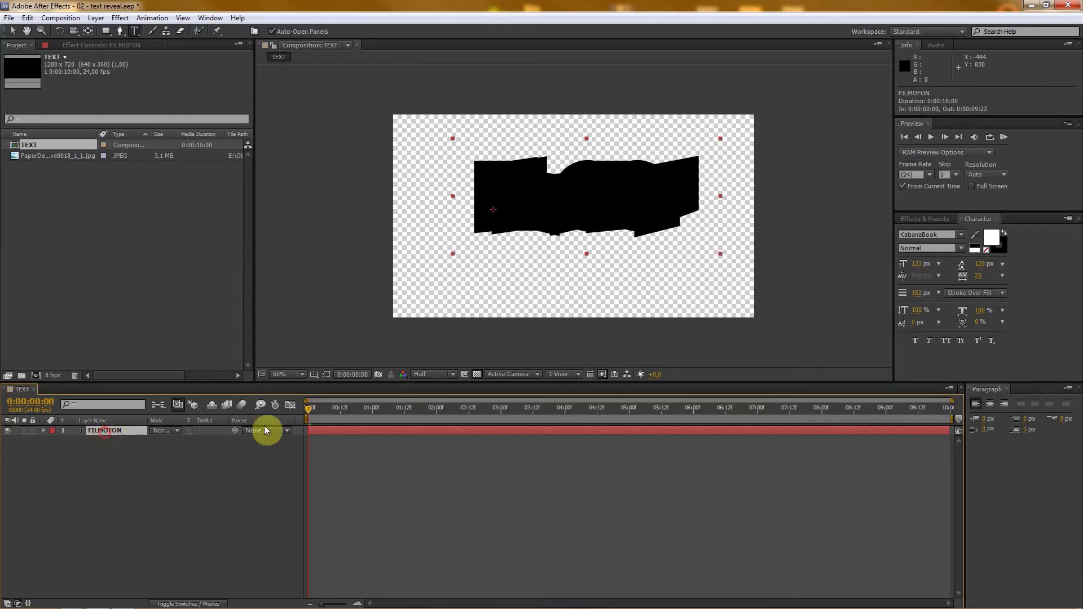
click(925, 296)
text(0)
key(Return)
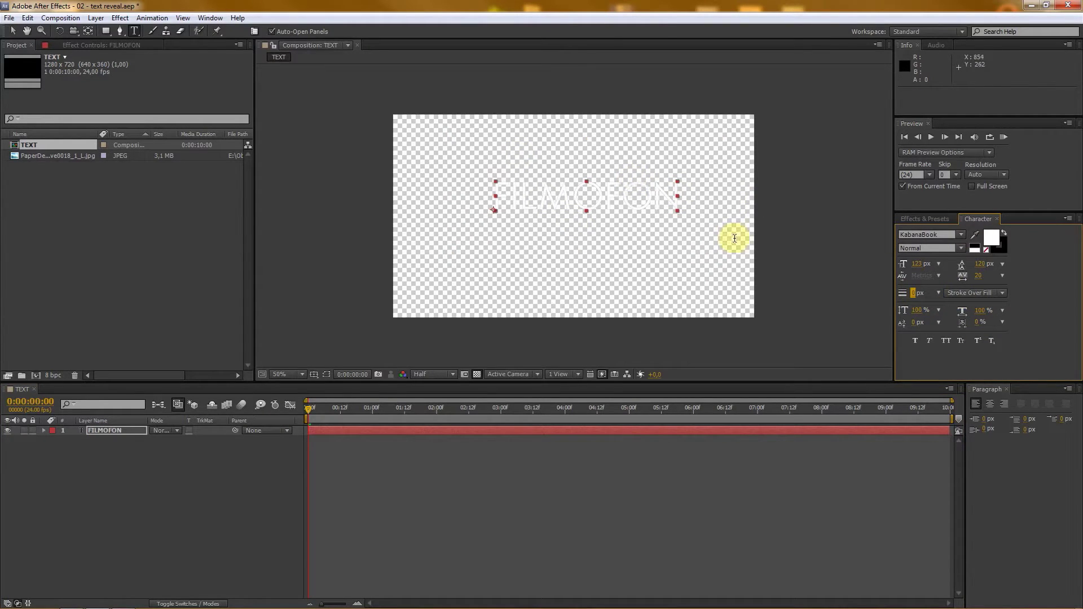
Set the FILMOFON text's fill colour to black (000000) and its font to KabanaBold
click(991, 239)
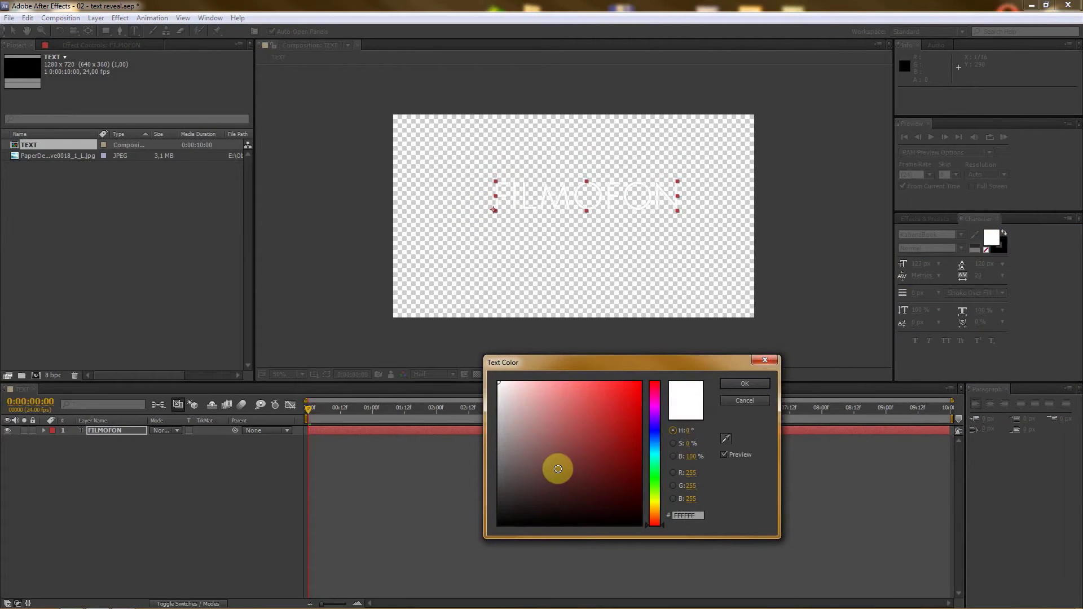
drag(555, 466, 455, 539)
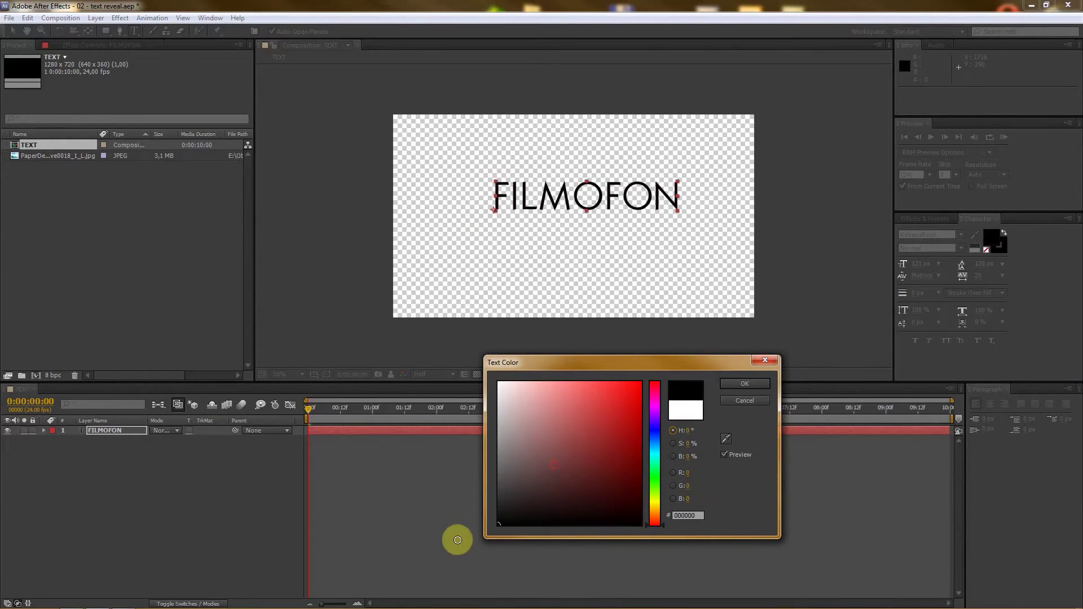
click(753, 384)
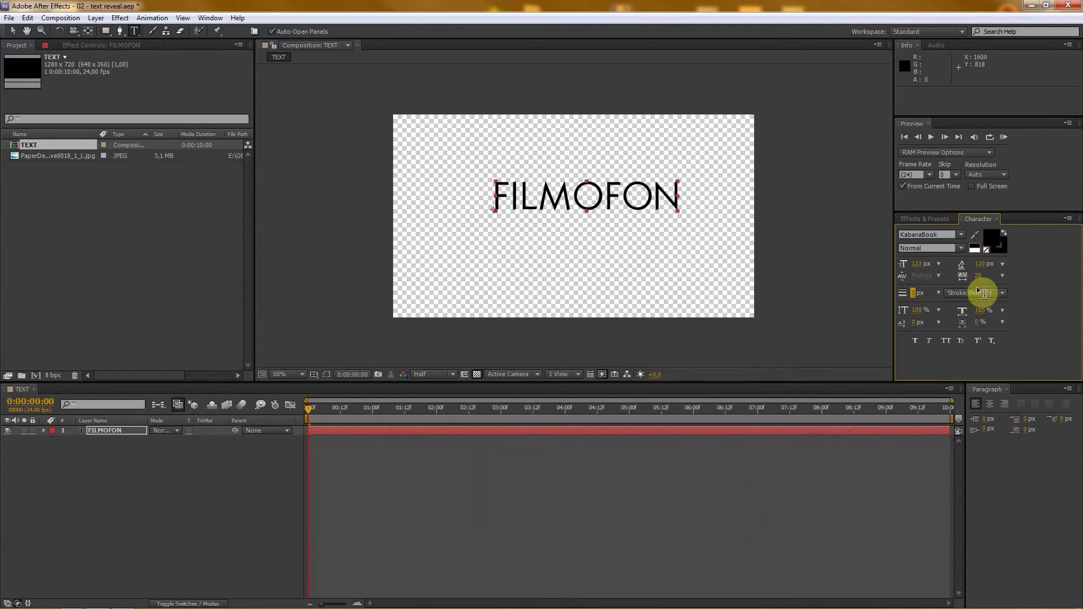
click(961, 234)
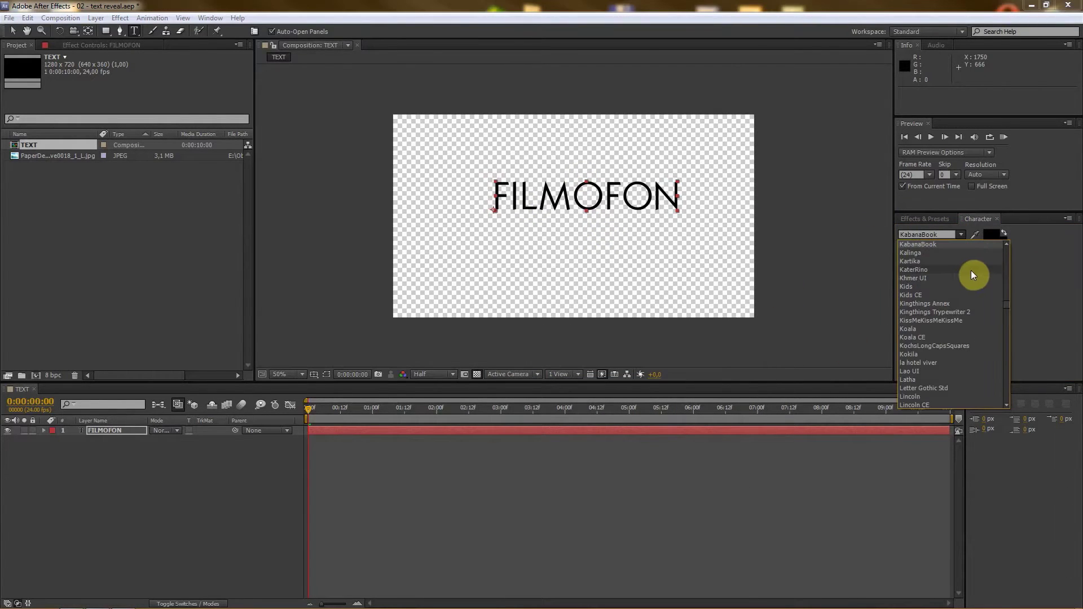
scroll(960, 258, up, 1)
click(919, 252)
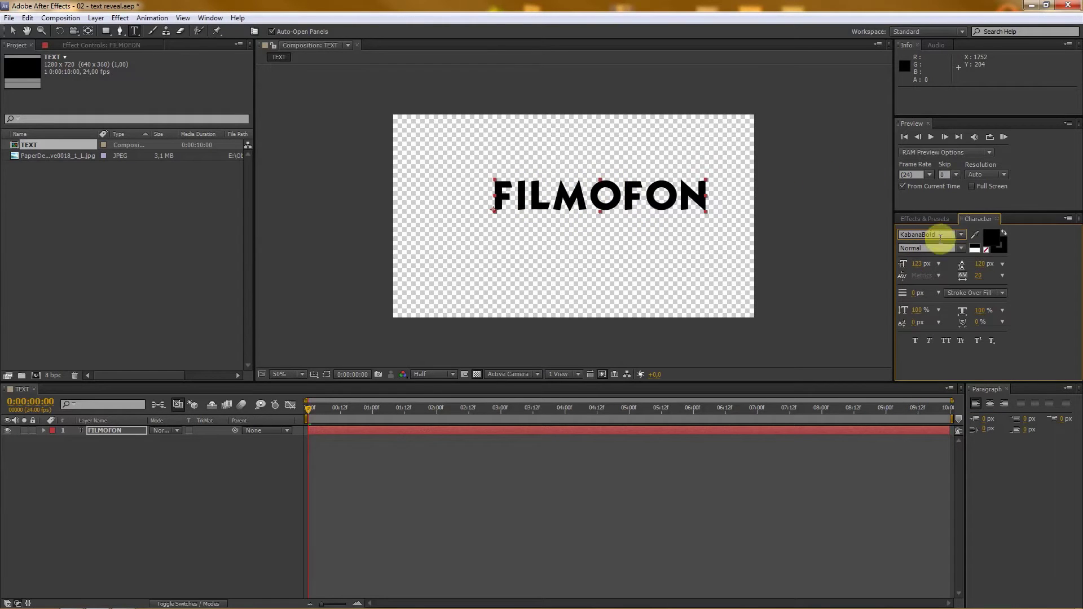
Enlarge the FILMOFON text to 144 px and move it to the middle of the frame, at about 242, 404
drag(915, 264, 925, 265)
click(10, 31)
drag(676, 195, 644, 214)
drag(597, 382, 575, 444)
scroll(603, 271, up, 1)
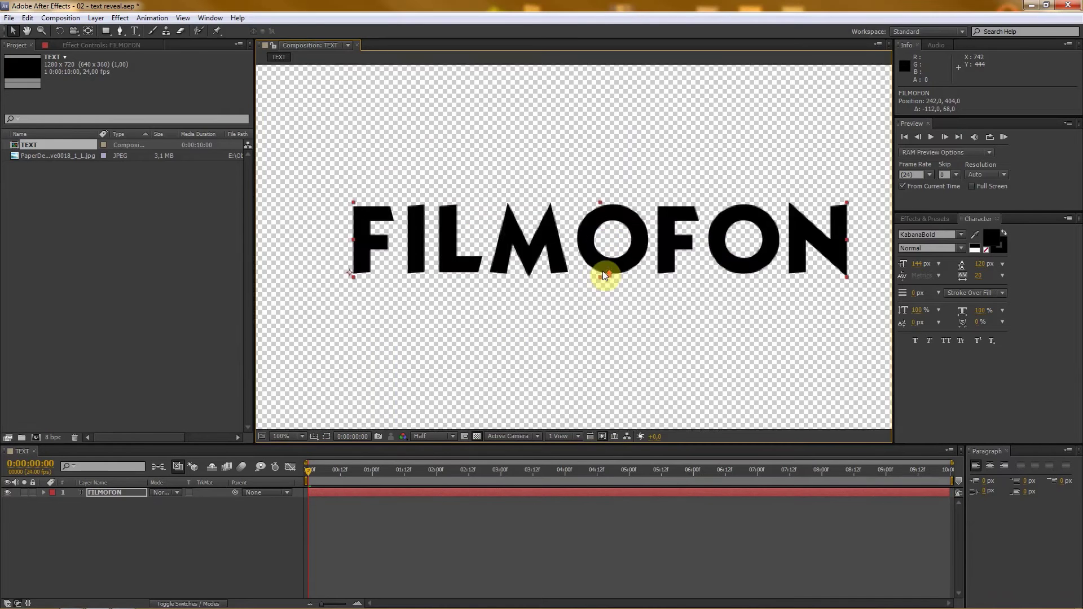
scroll(604, 272, down, 1)
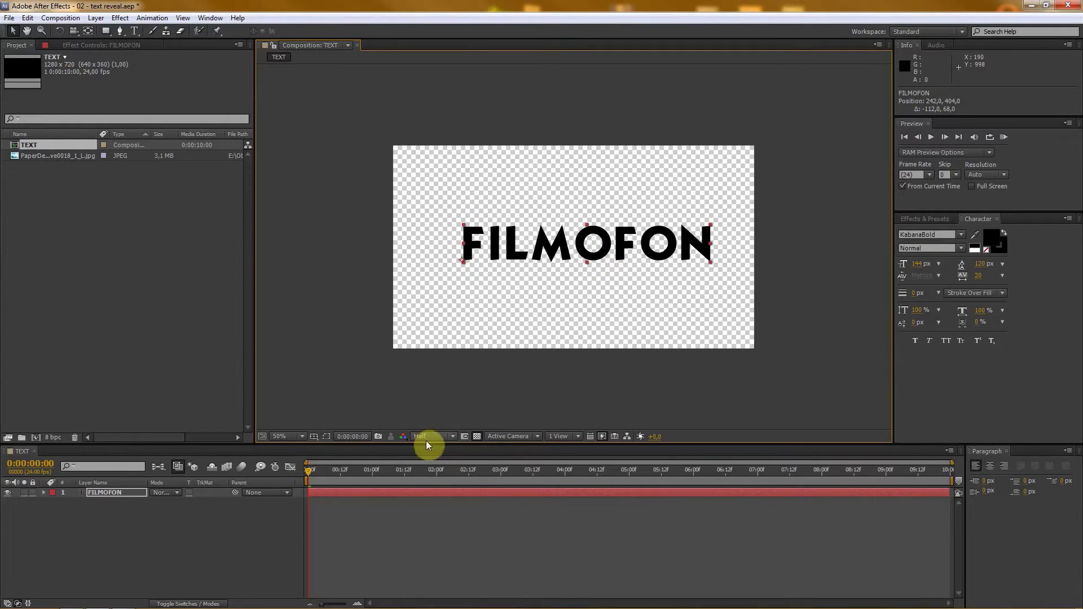
drag(425, 444, 426, 435)
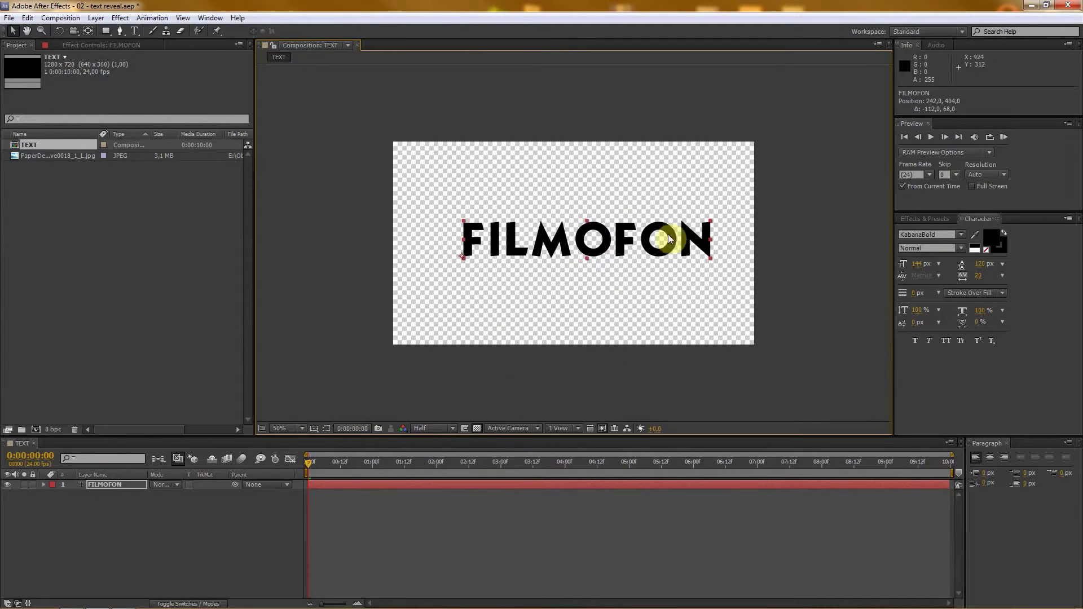
Extend the text with the Type tool so that it reads FILMOFON.cz
click(134, 30)
click(726, 237)
text(.)
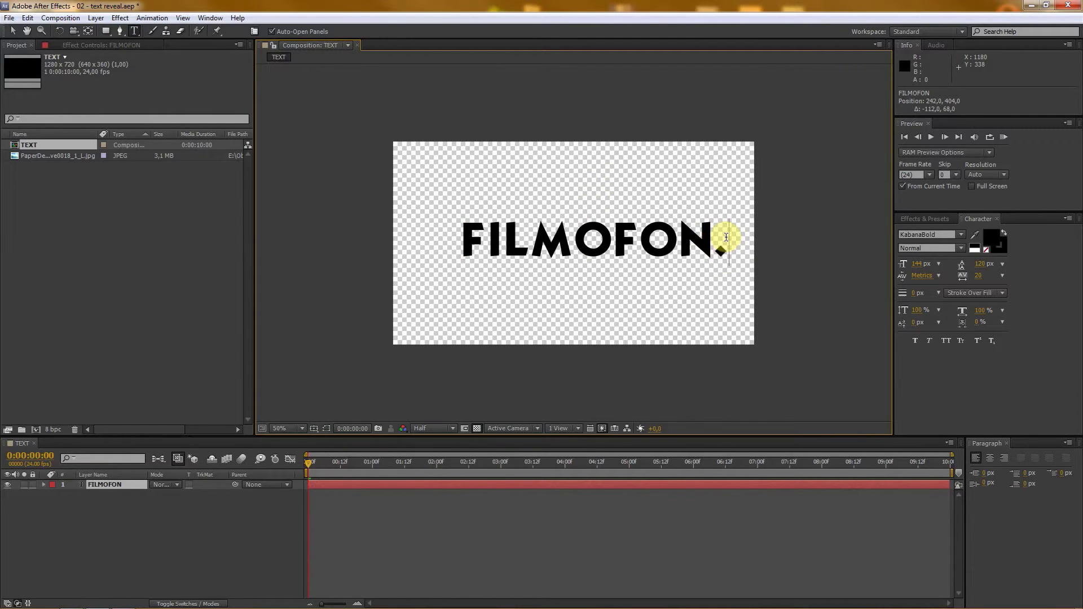
text(c)
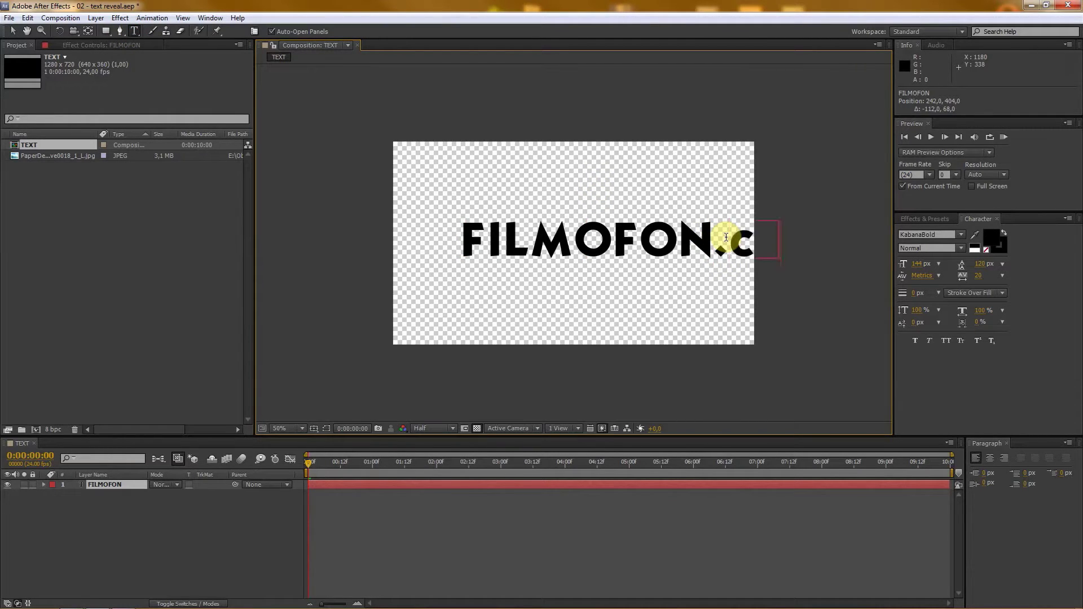
Scale the FILMOFON.cz layer down, reposition it near the frame's centre at about 254, 394, and deselect it
click(12, 31)
drag(686, 233, 645, 236)
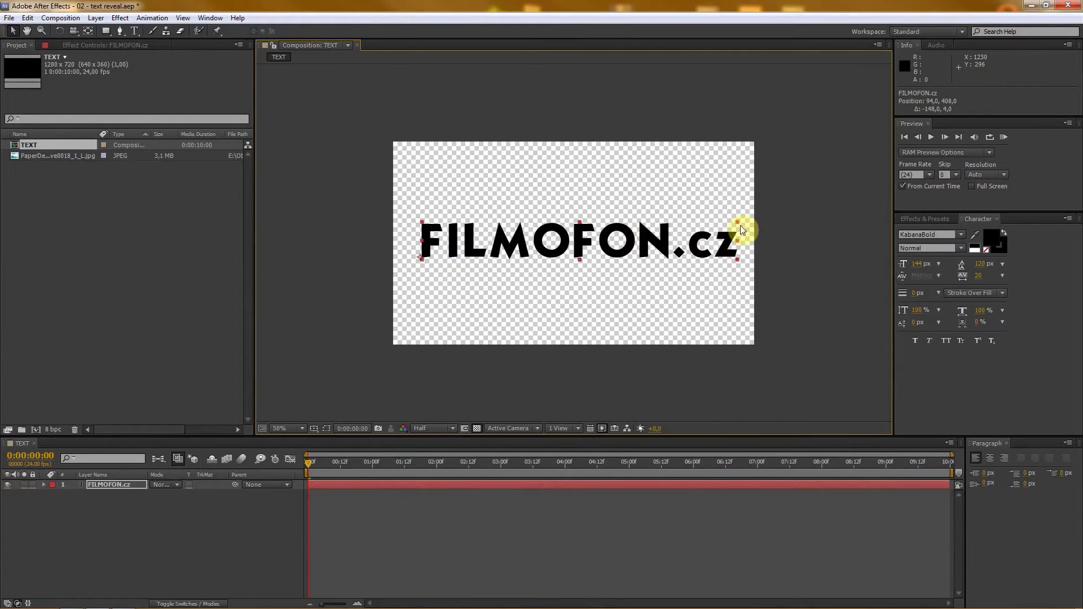
drag(737, 223, 694, 231)
drag(550, 250, 592, 247)
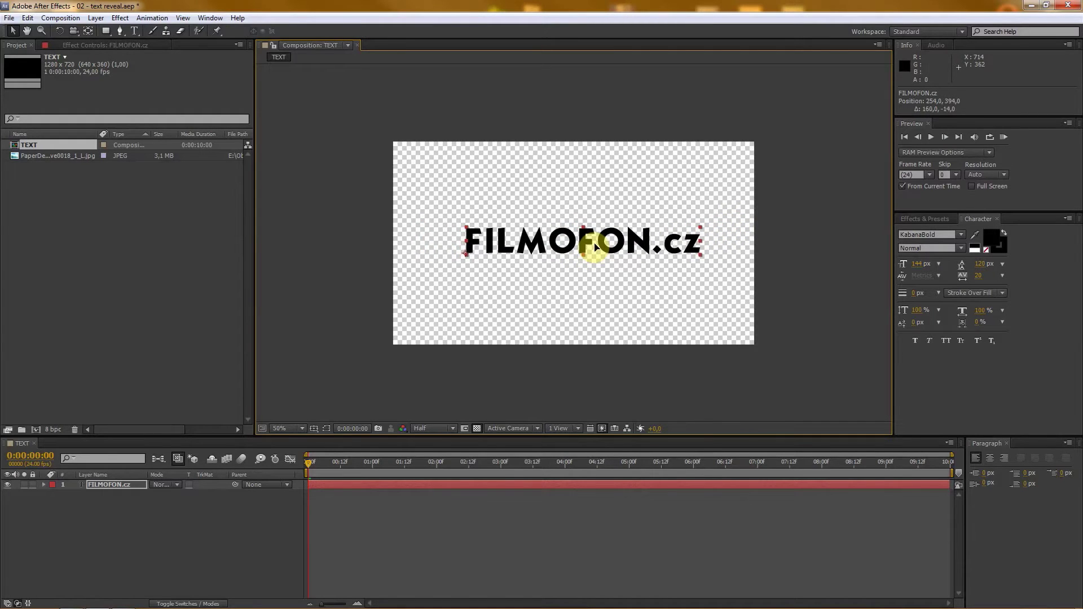
click(197, 518)
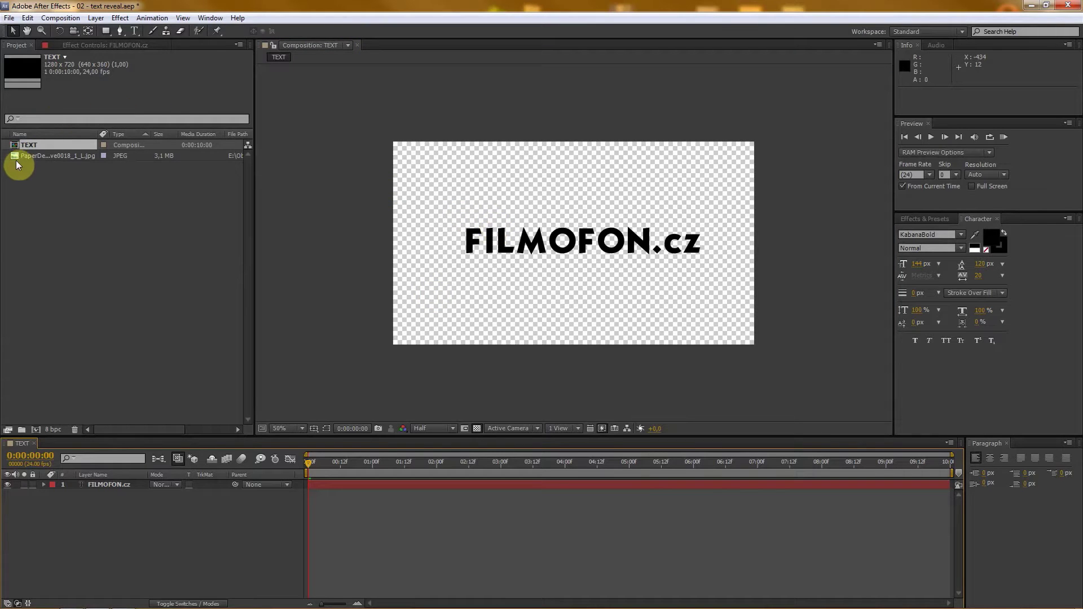
Nest the TEXT composition in a new composition with matching settings and make the timeline area taller
click(26, 178)
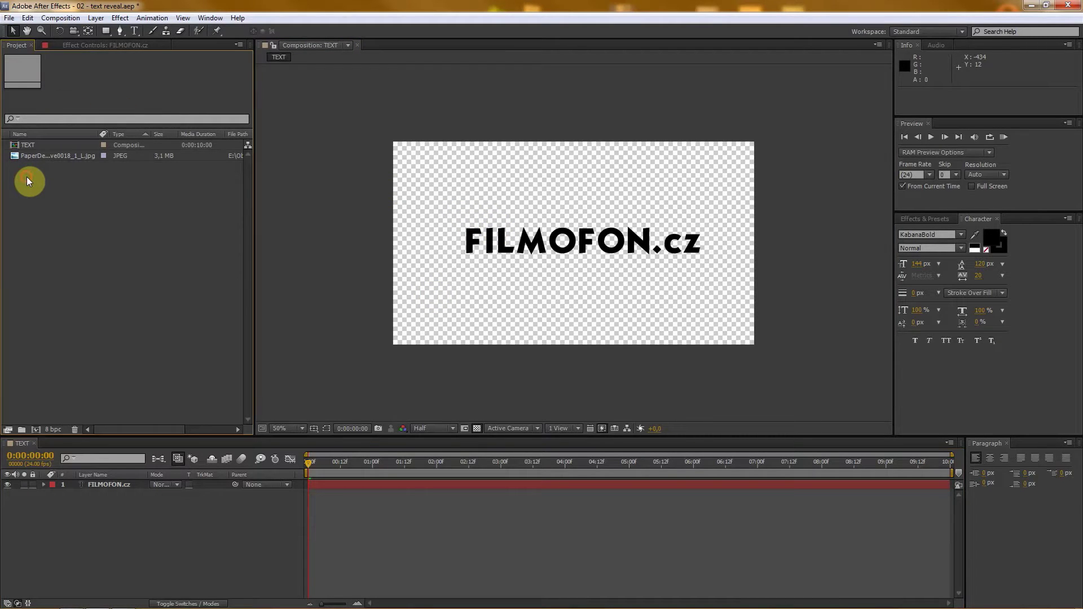
click(25, 147)
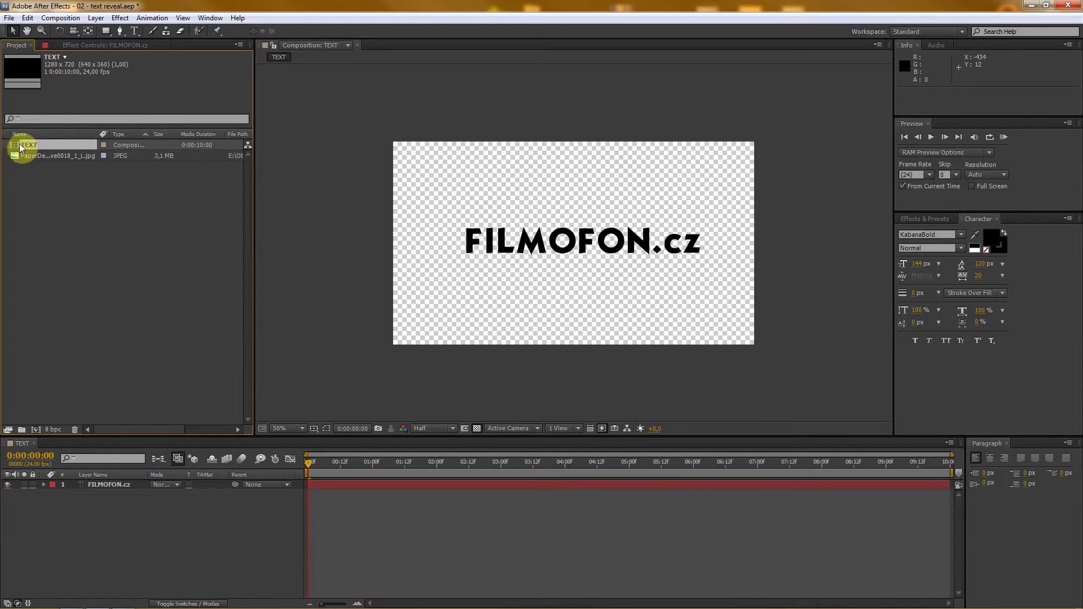
drag(14, 147, 35, 427)
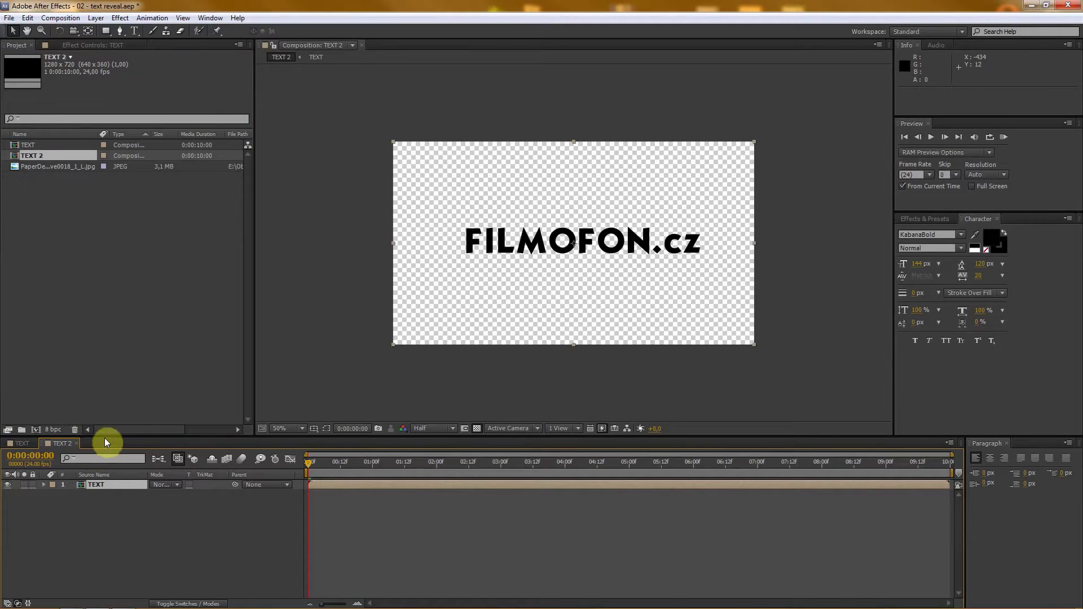
drag(106, 438, 105, 393)
click(117, 464)
mouse_move(338, 419)
mouse_down()
mouse_move(352, 419)
mouse_move(333, 419)
mouse_up()
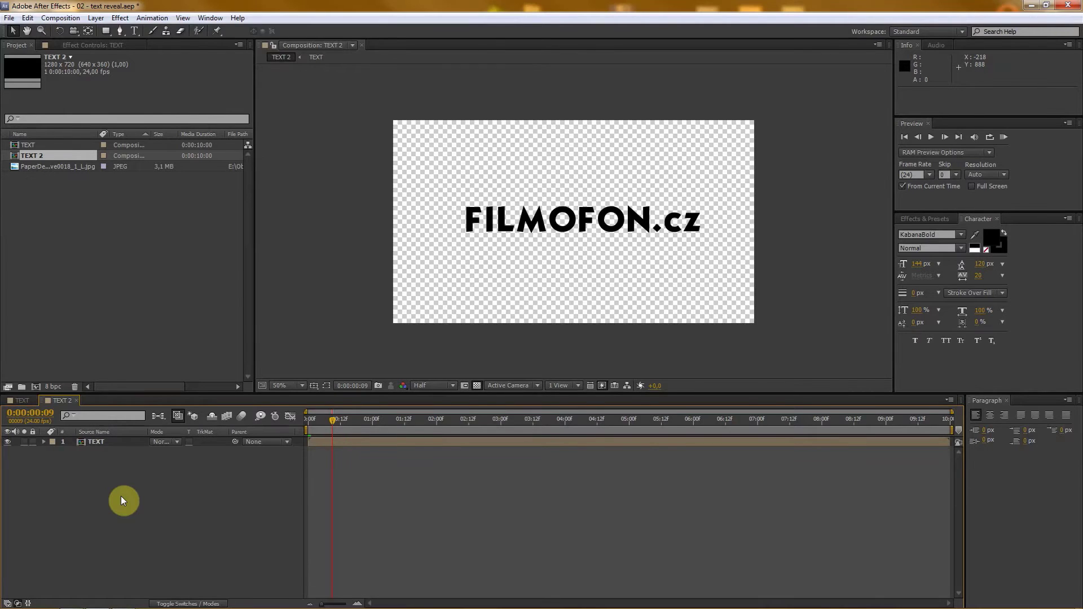
Rename the new composition as final comp in its composition settings
key(ctrl+k)
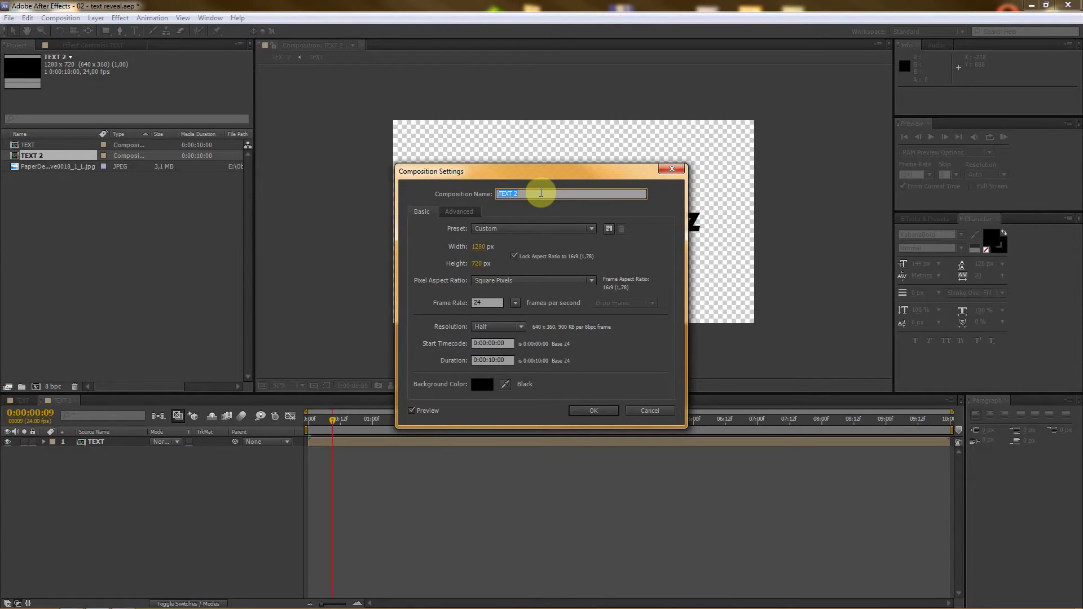
text(final)
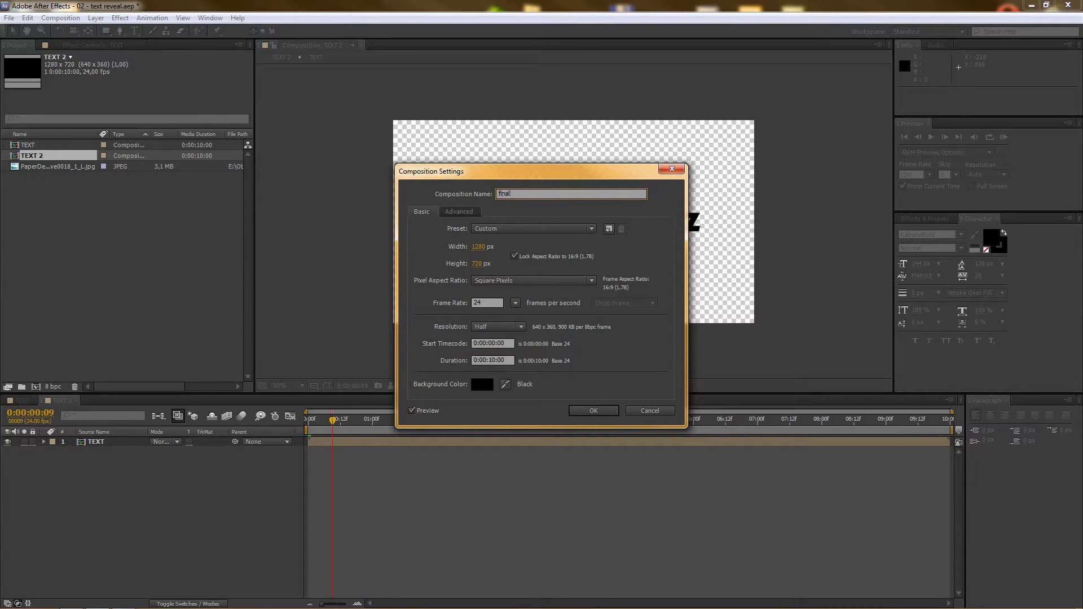
text( comp)
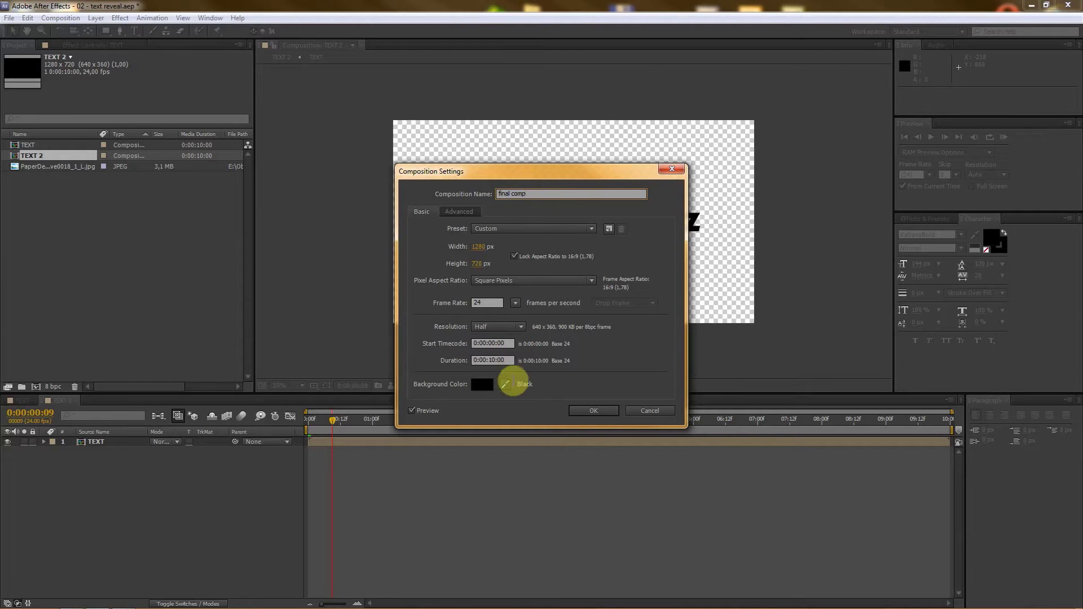
click(594, 411)
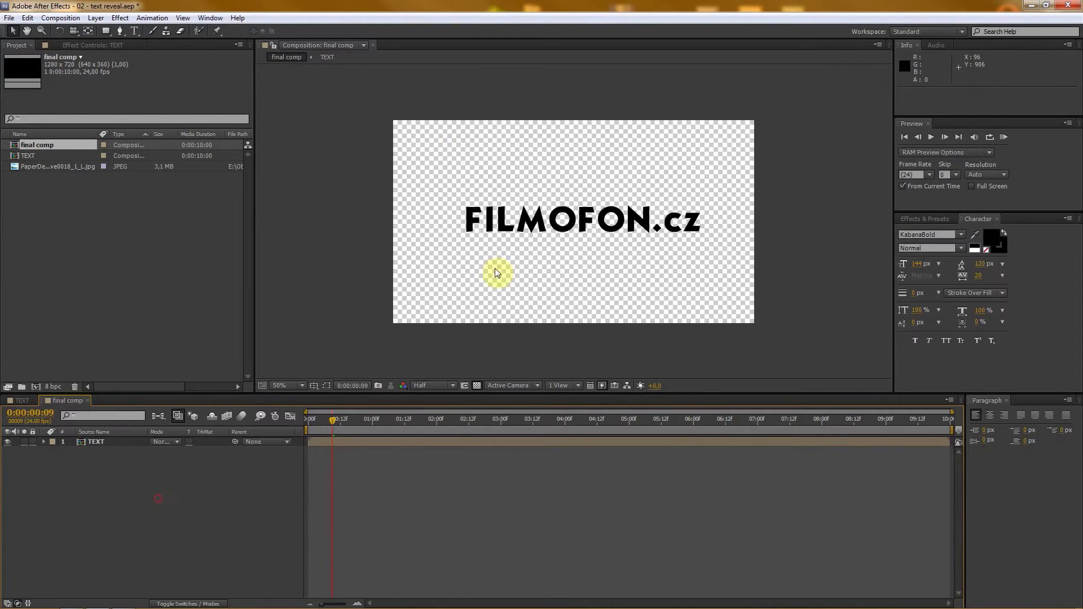
Add the PaperDecorative0018_1_L.jpg image to final comp as a background beneath the TEXT layer
click(28, 156)
click(80, 475)
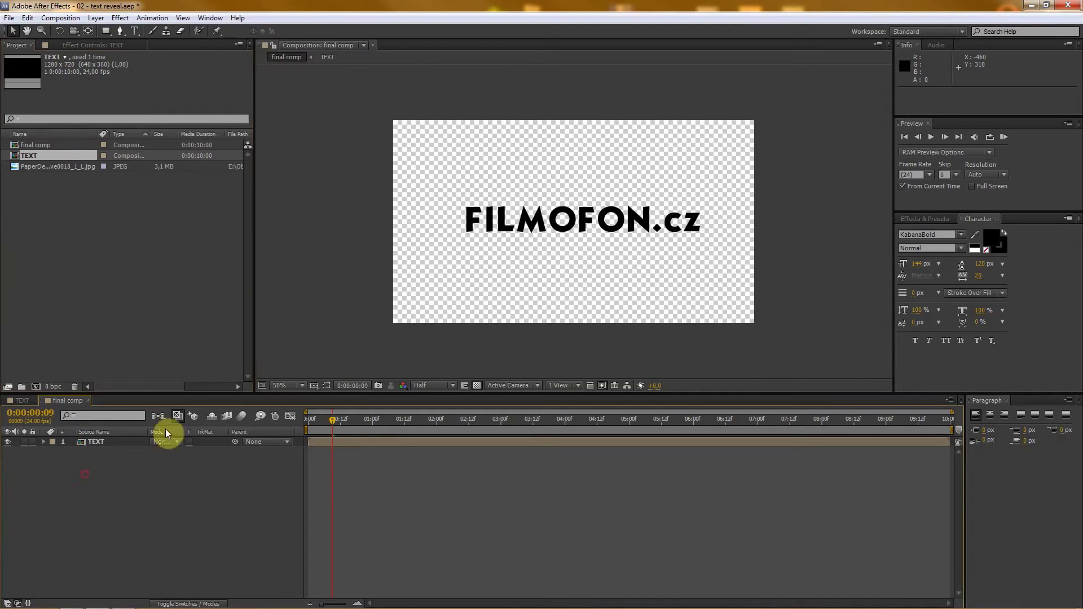
click(20, 167)
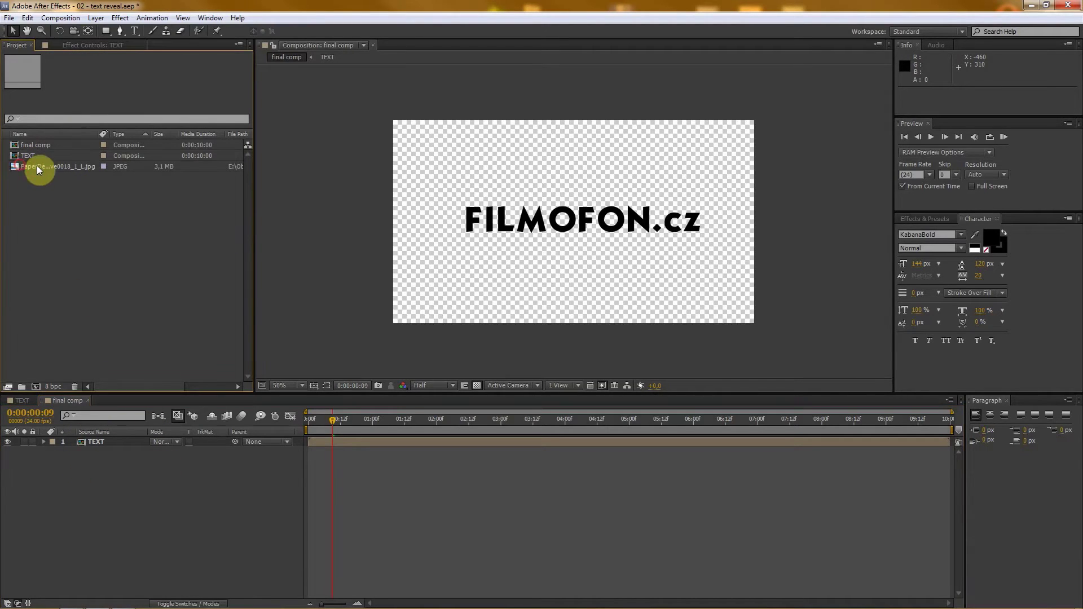
drag(25, 167, 133, 561)
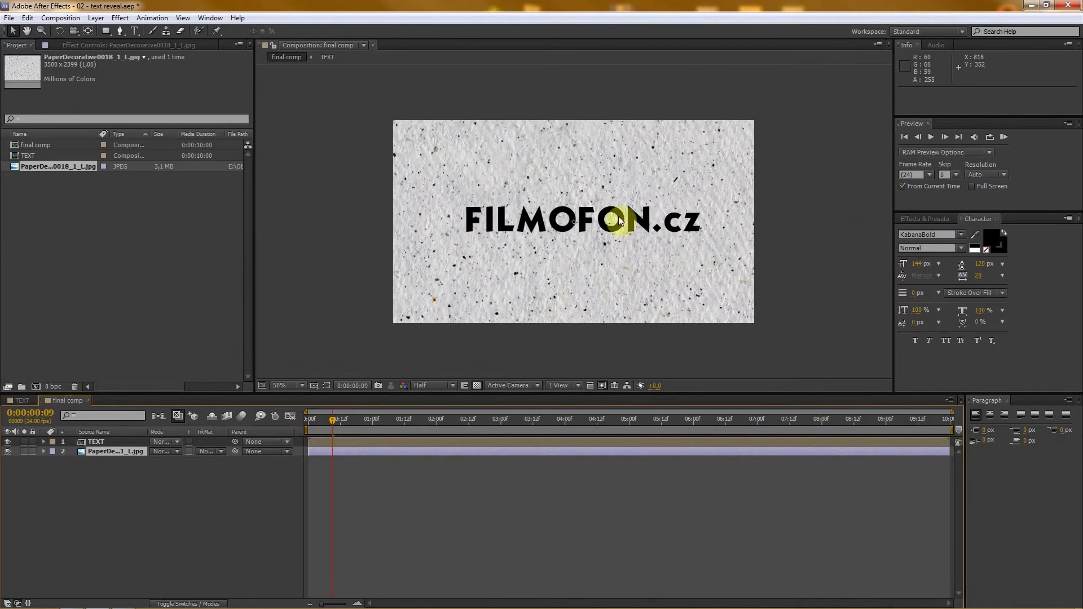
scroll(575, 207, up, 1)
scroll(575, 208, down, 1)
scroll(575, 208, up, 1)
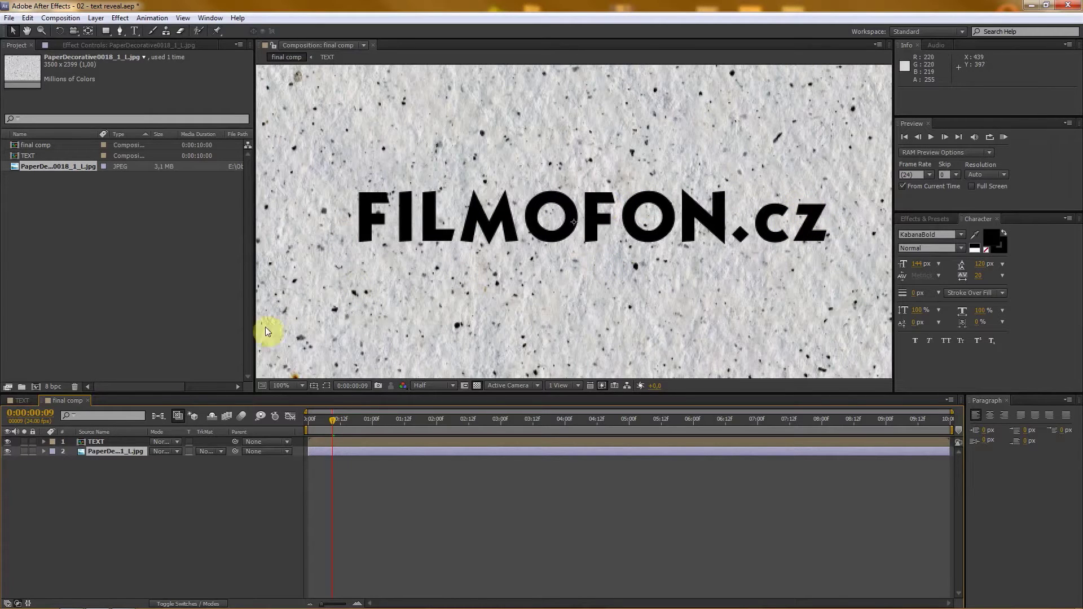
Open the nested TEXT composition and set the FILMOFON.cz text's fill colour to dark blue (030622)
click(80, 444)
double_click(83, 440)
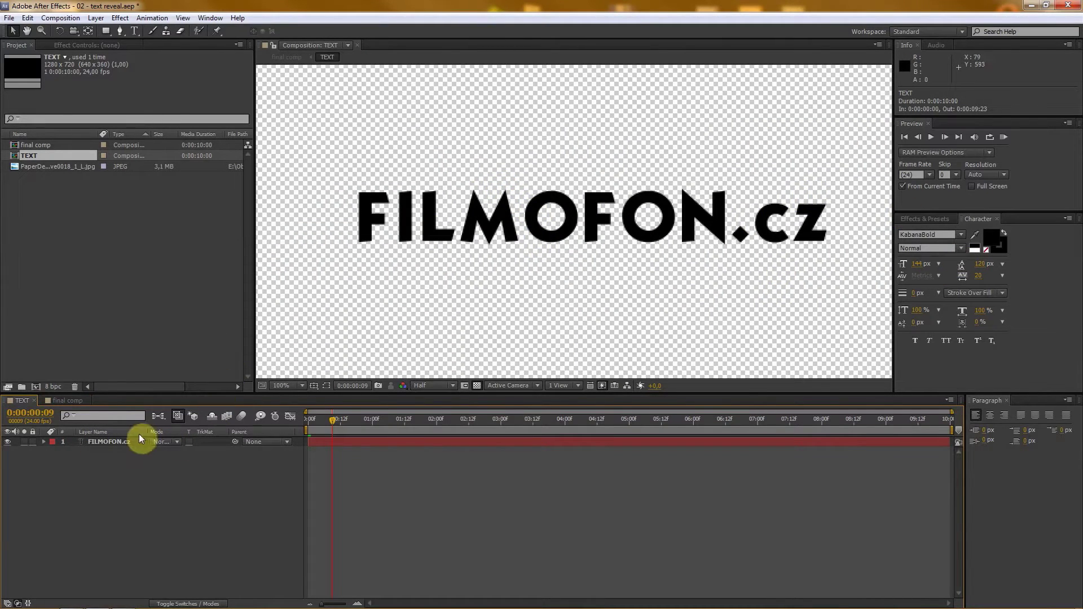
click(100, 440)
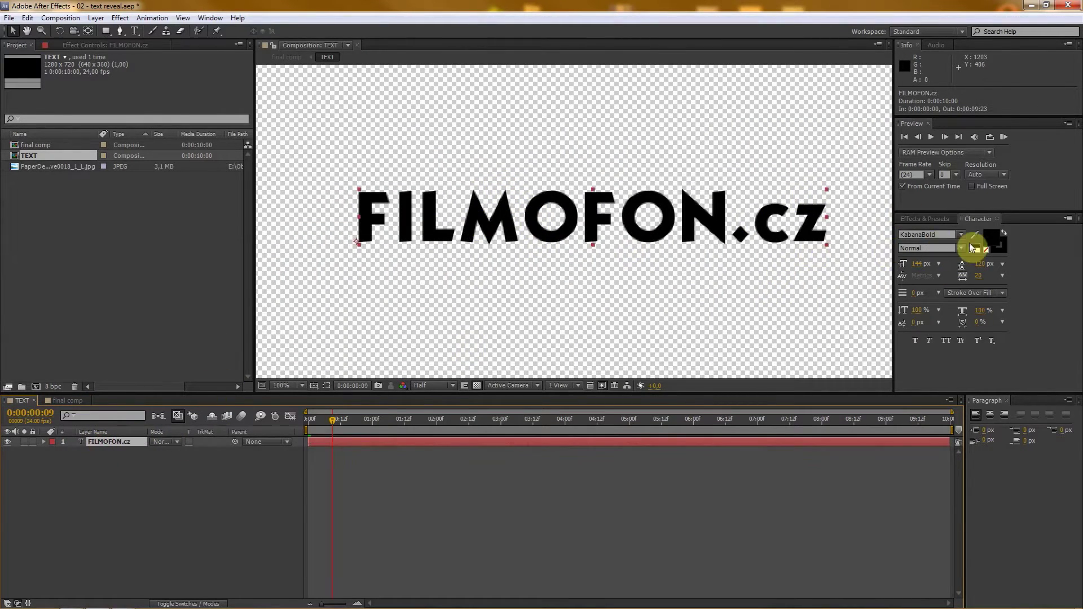
click(993, 242)
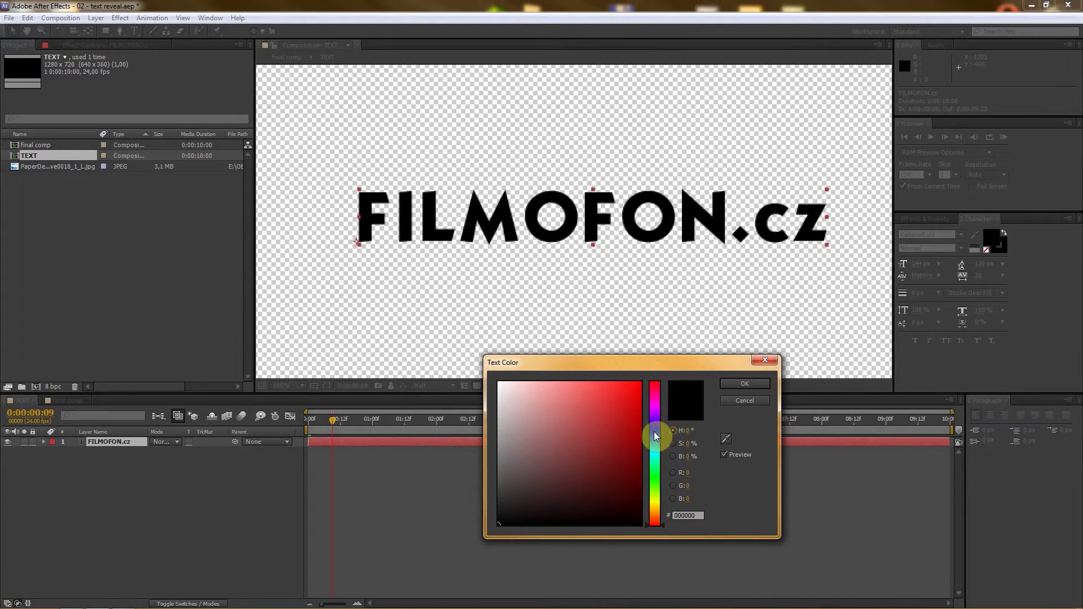
click(655, 431)
mouse_move(632, 481)
mouse_down()
mouse_move(632, 515)
mouse_move(629, 507)
mouse_up()
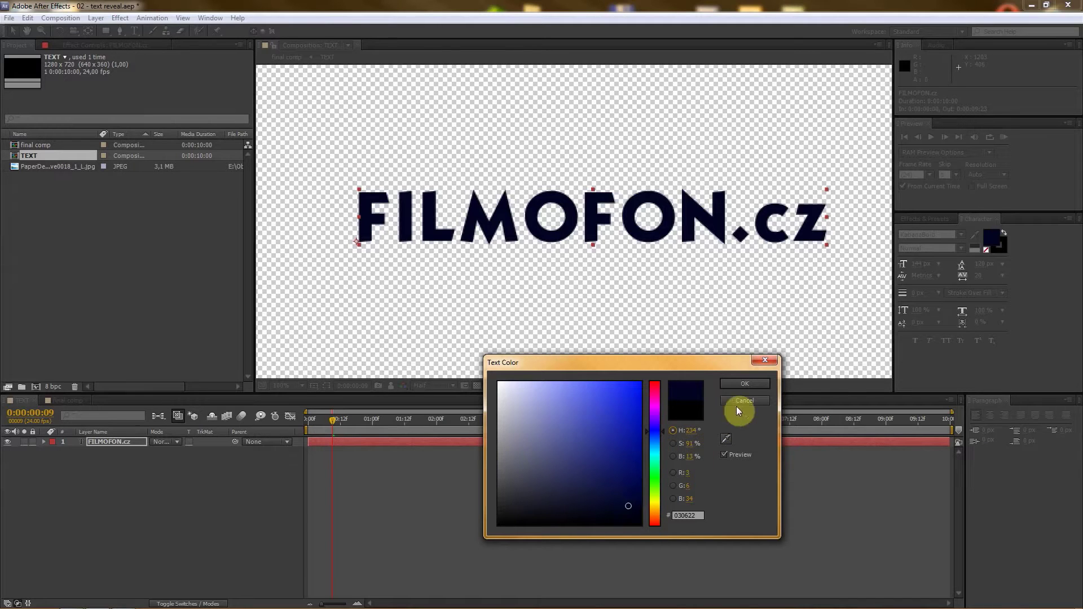
click(739, 386)
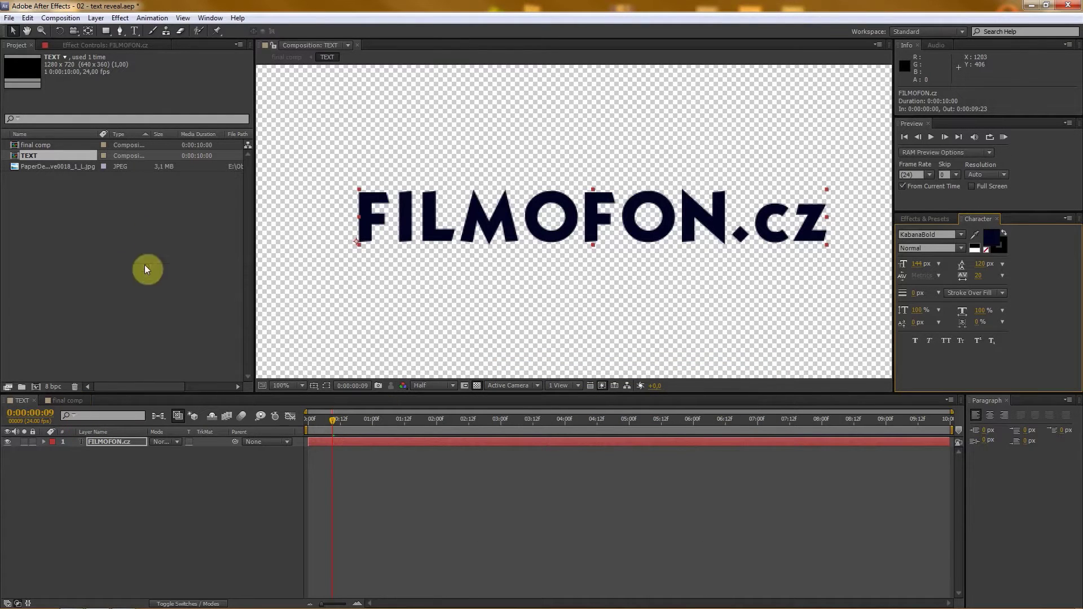
Return to final comp, make the composition preview area slightly taller and set its resolution to Full
click(33, 401)
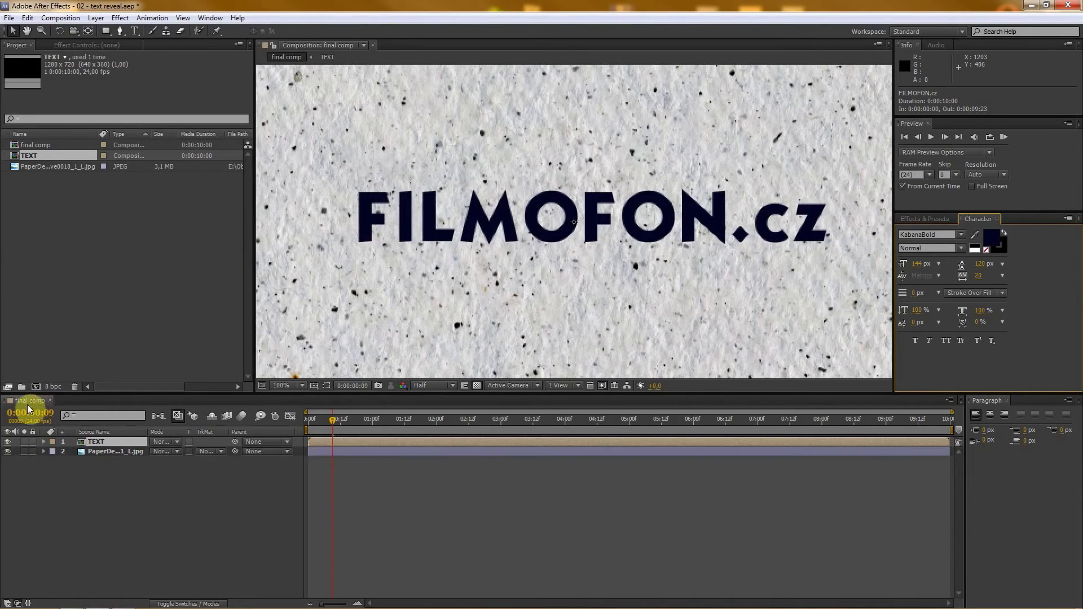
click(159, 499)
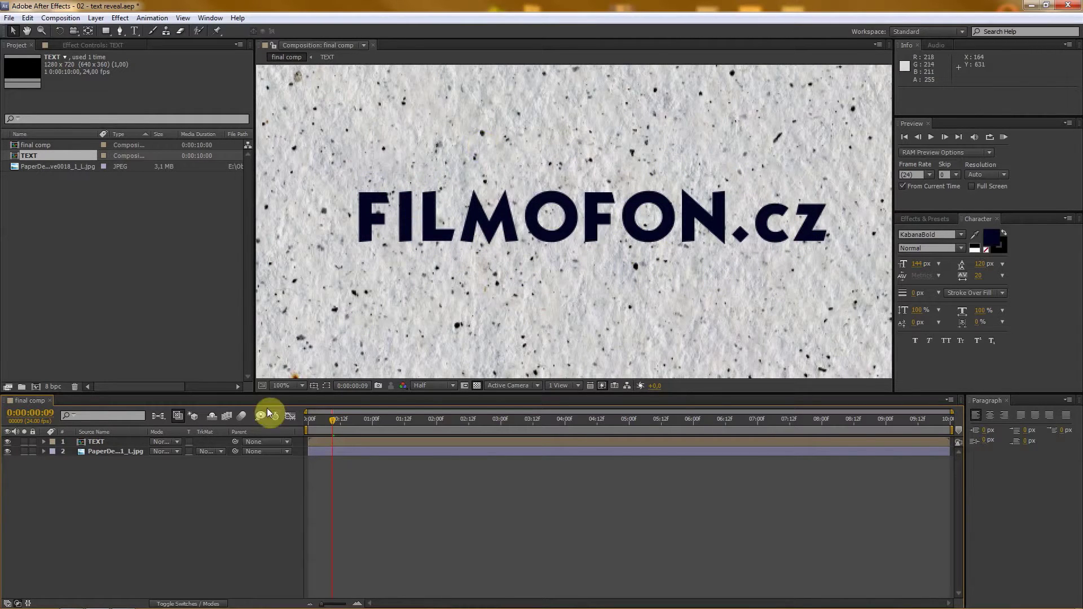
drag(307, 392, 307, 406)
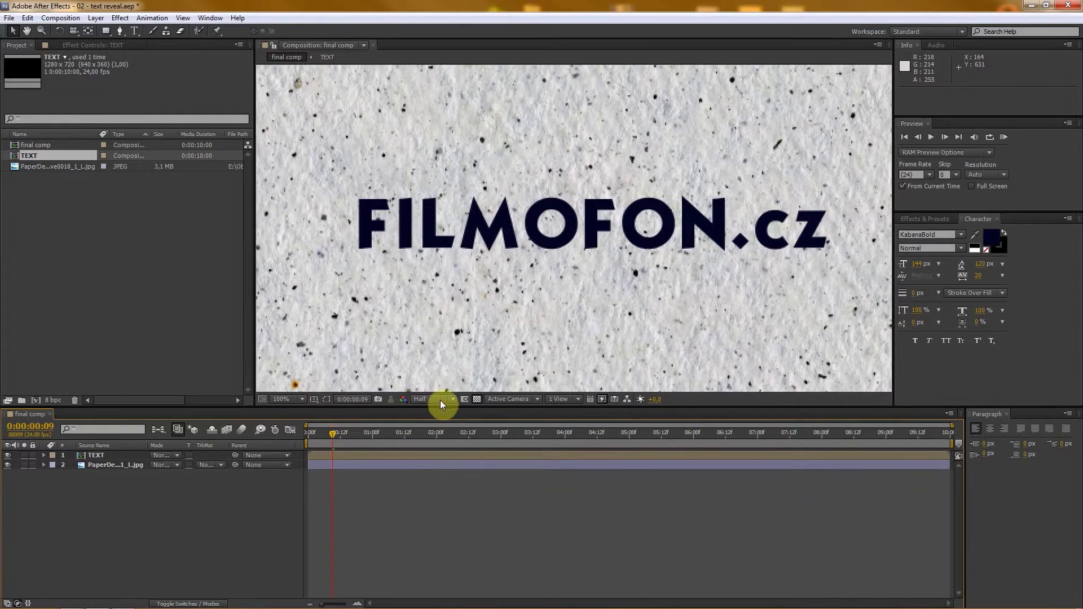
click(440, 400)
click(439, 426)
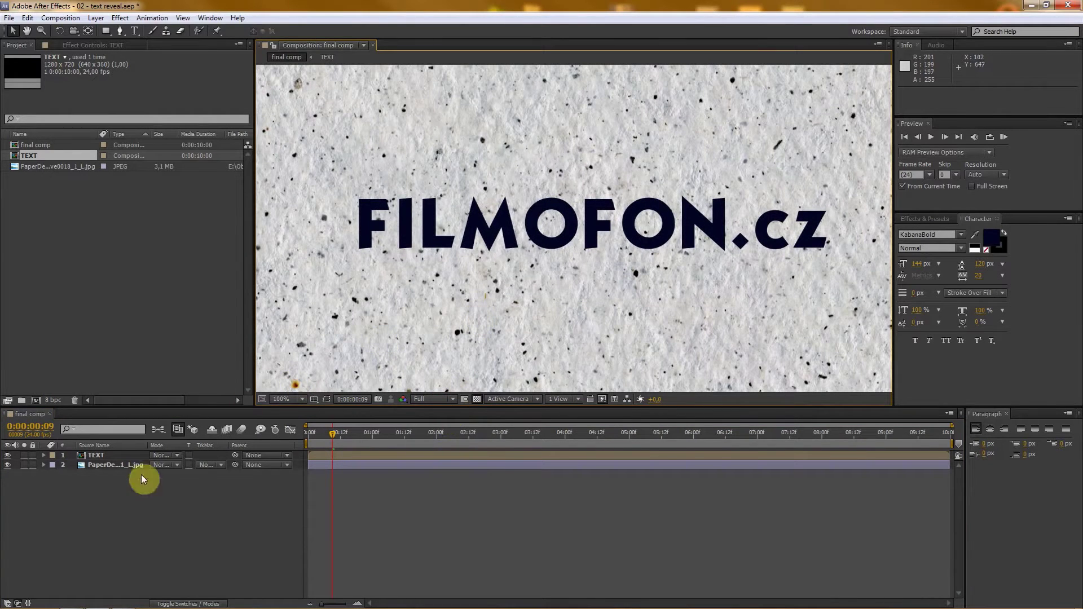
Set the blending mode of the TEXT layer in final comp to Classic Color Burn
click(98, 456)
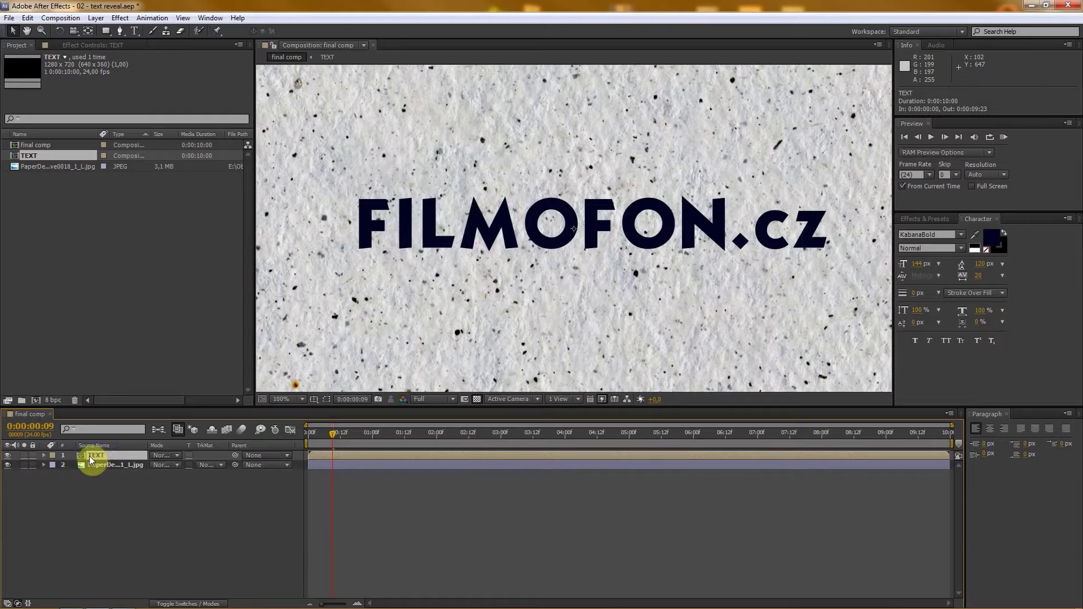
click(162, 456)
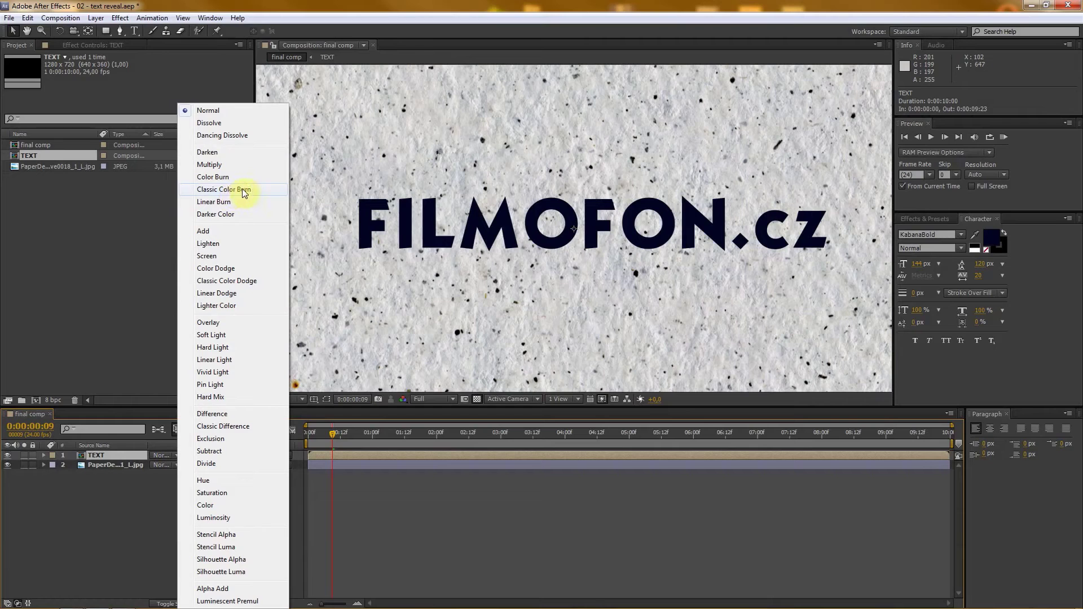
click(243, 191)
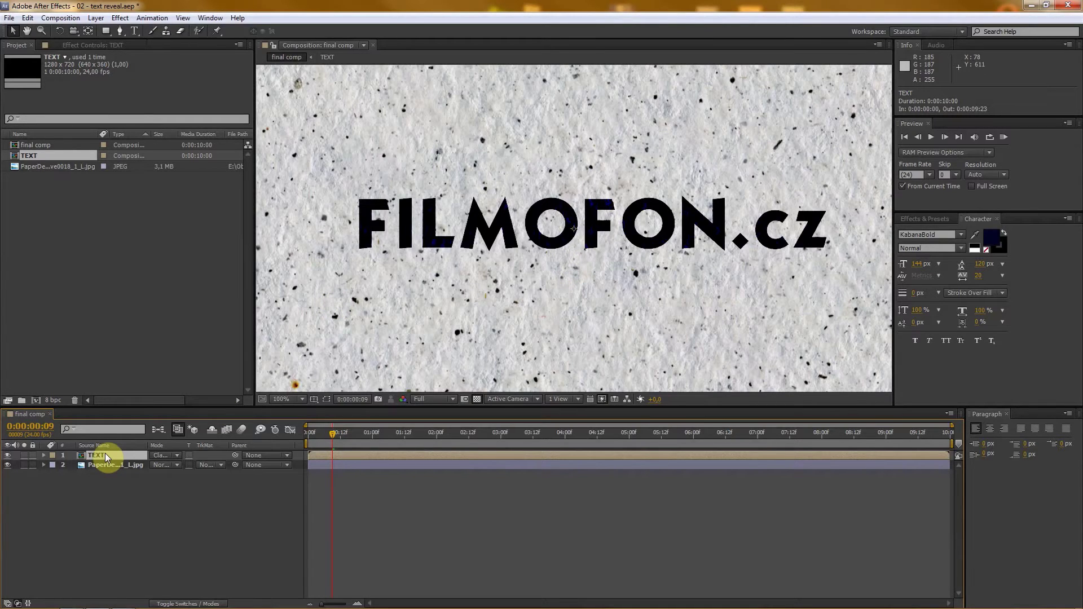
Lower the TEXT layer's opacity to 78% so the paper texture shows through, and collapse its properties
key(t)
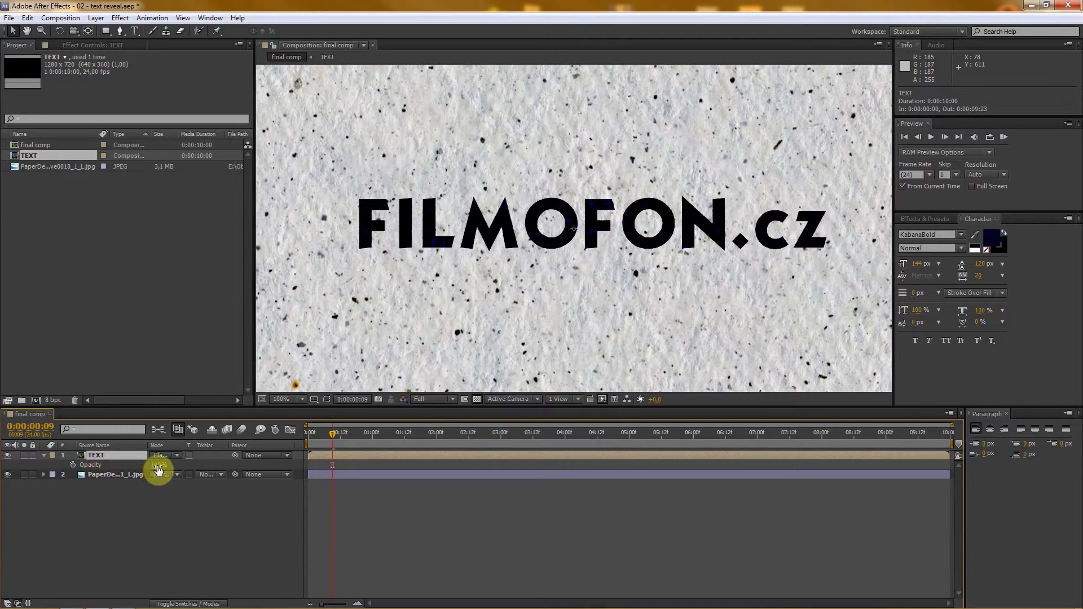
drag(156, 465, 149, 465)
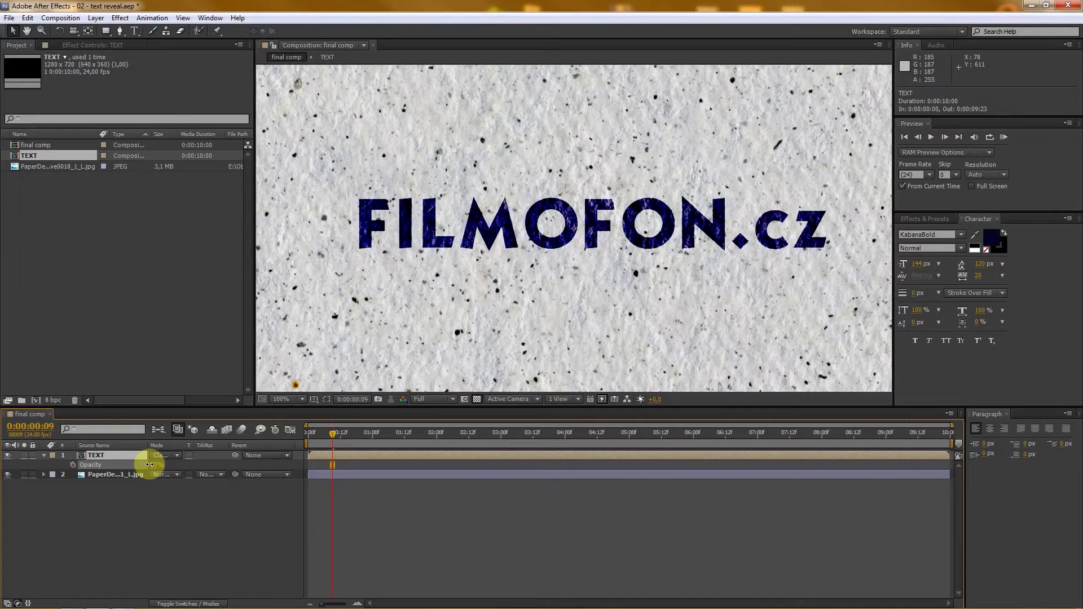
scroll(584, 216, down, 1)
scroll(585, 223, up, 3)
scroll(585, 222, down, 1)
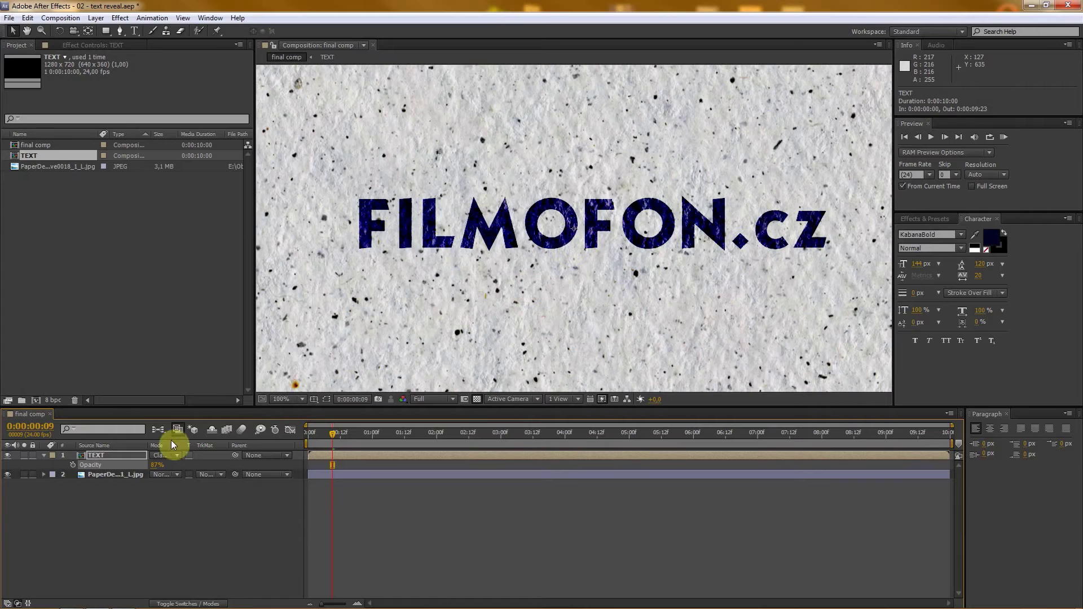
drag(154, 466, 150, 464)
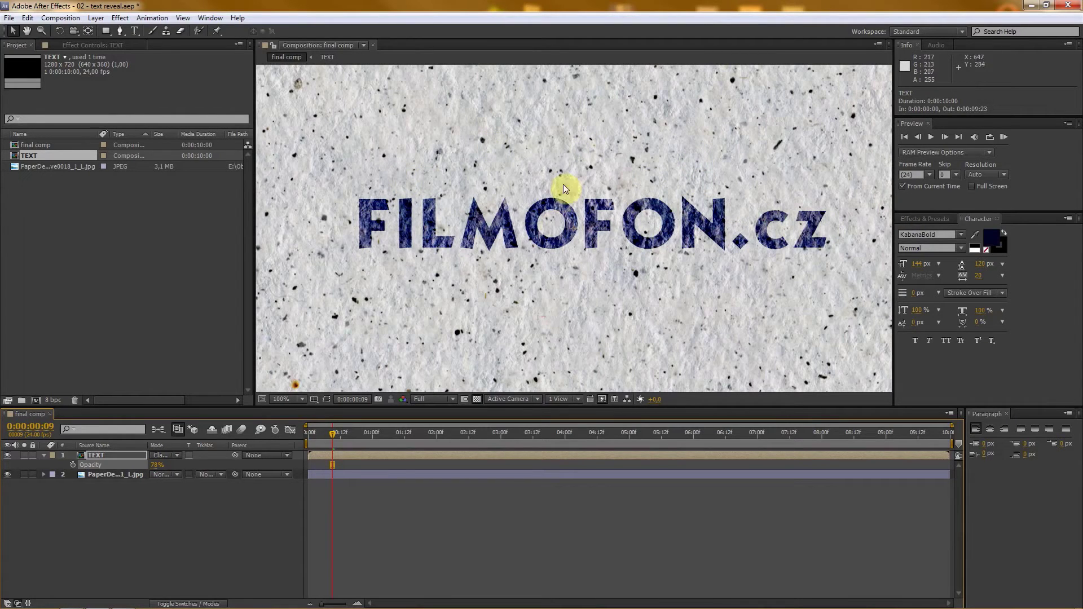
click(200, 520)
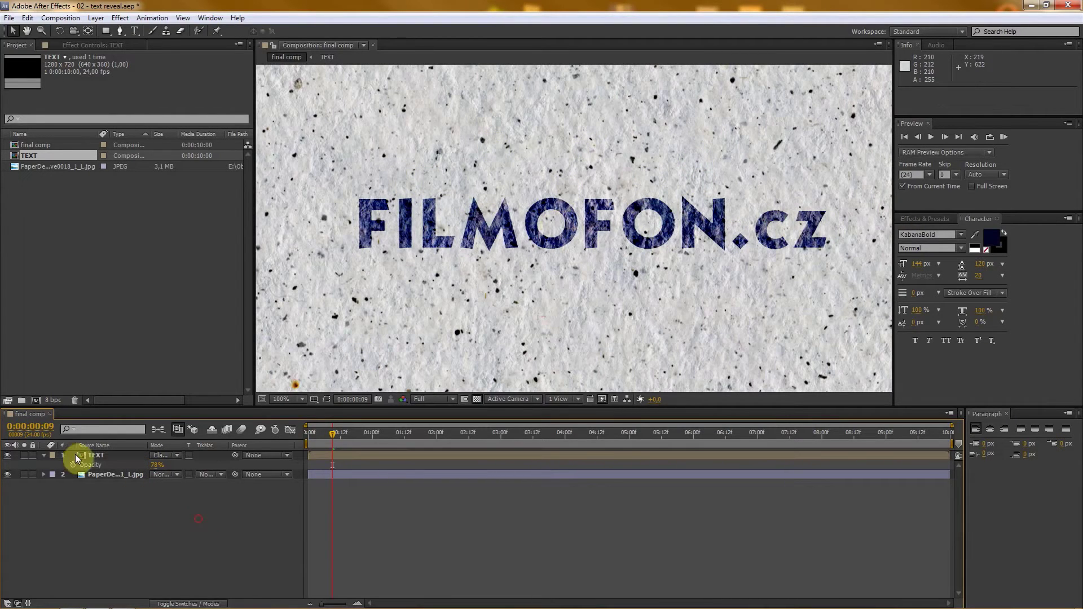
click(44, 456)
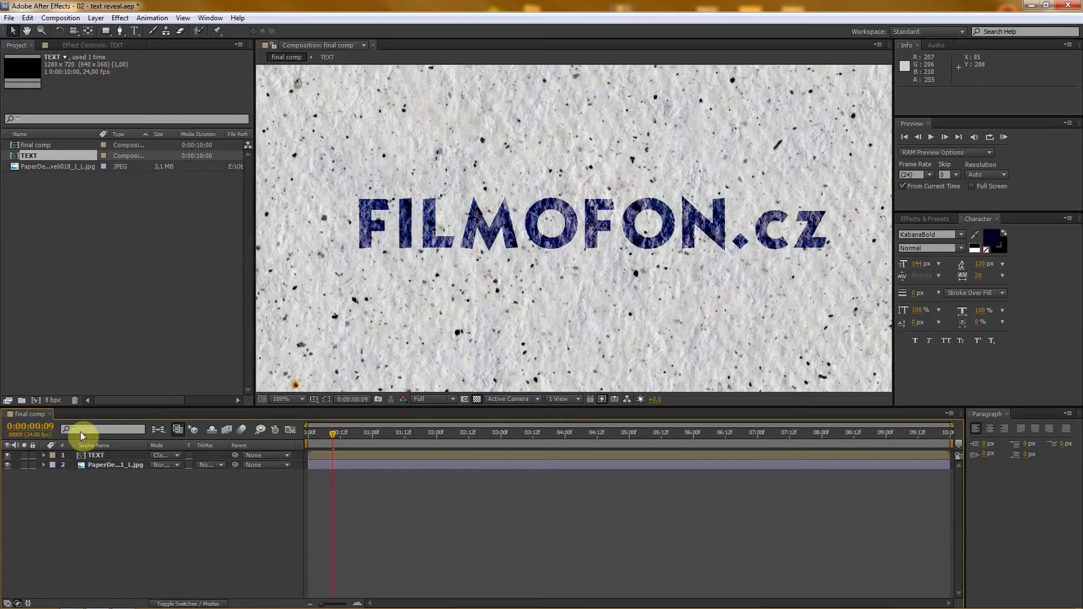
Find the Turbulent Displace effect by searching for turbulent and apply it to the TEXT layer
click(82, 455)
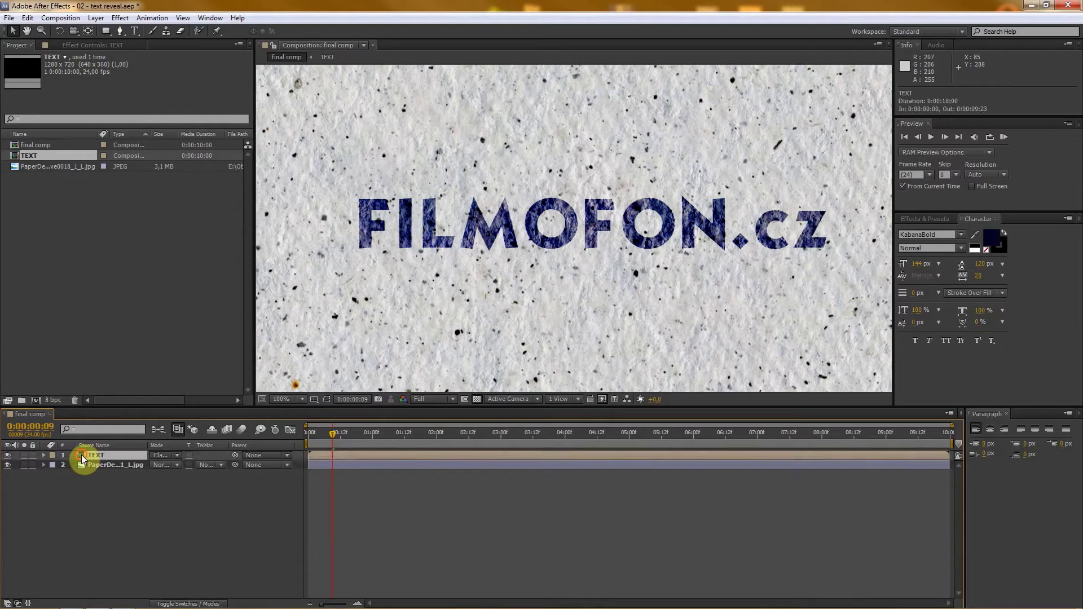
click(72, 45)
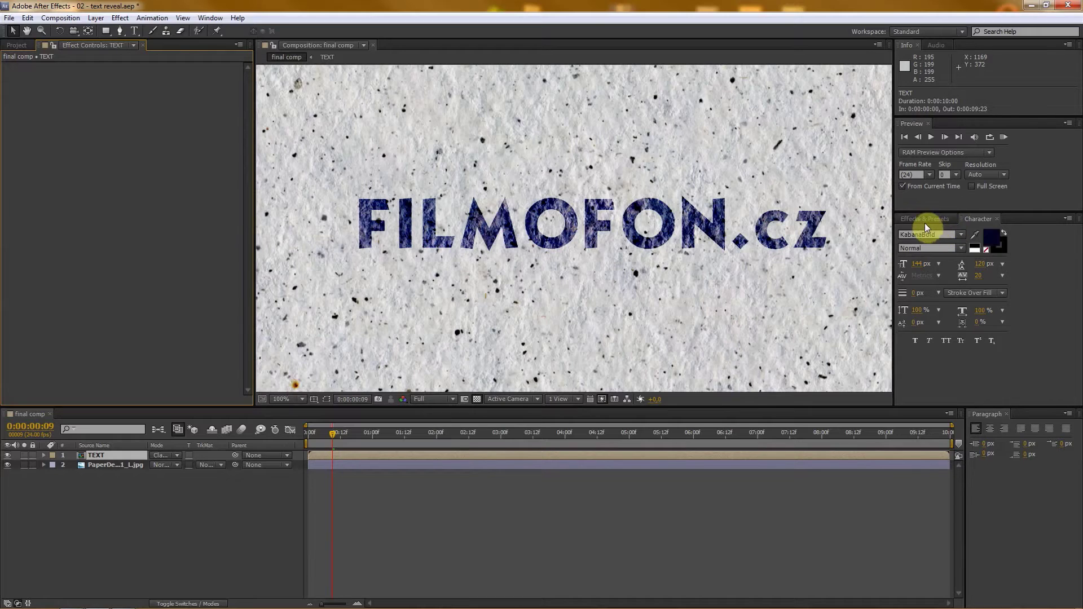
click(910, 220)
click(939, 232)
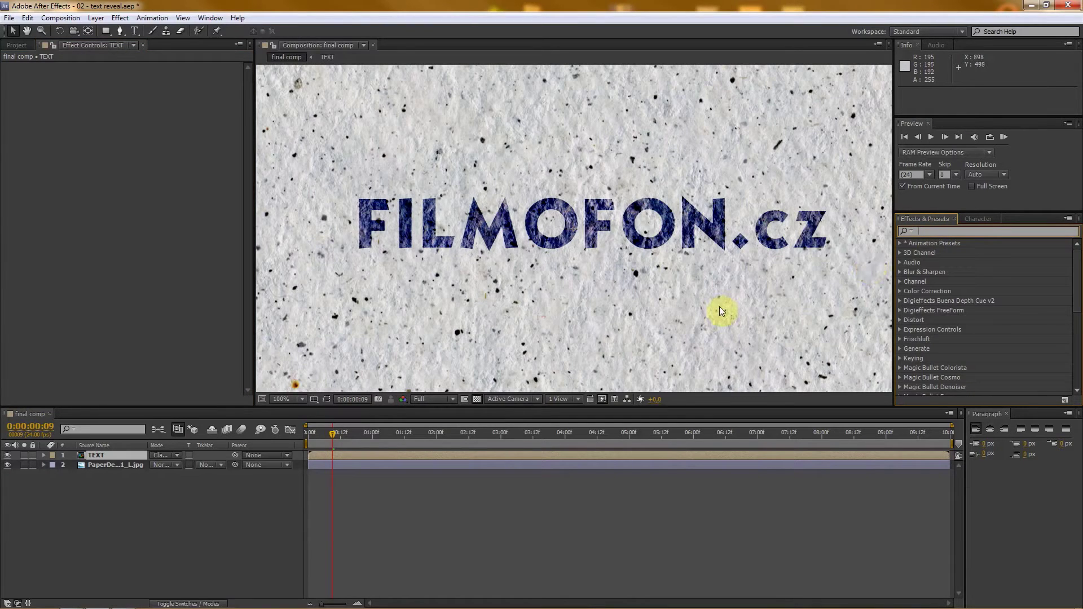
text(tu)
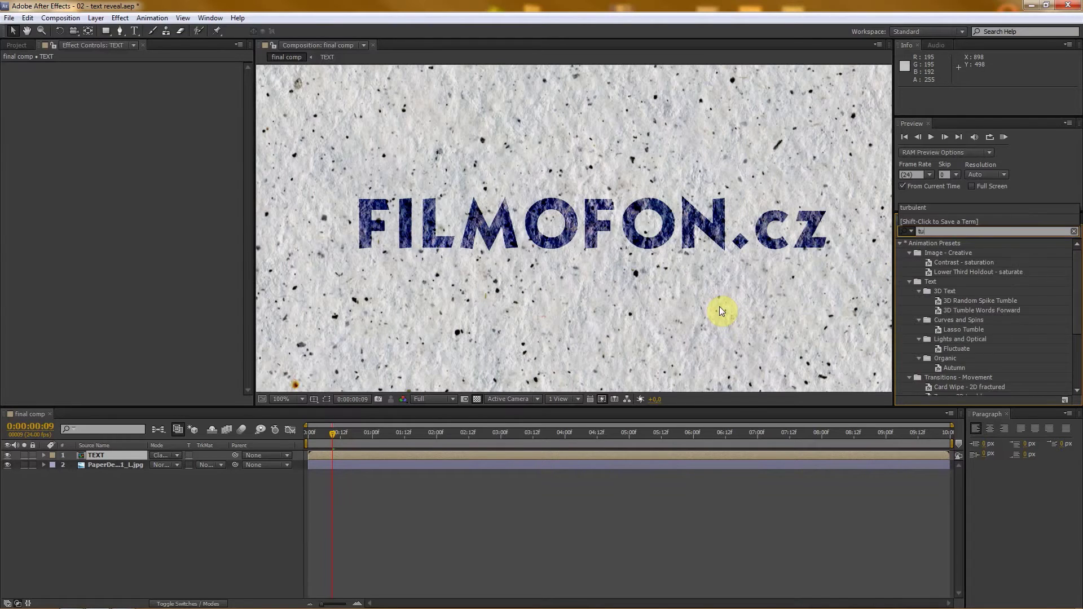
text(rbulent)
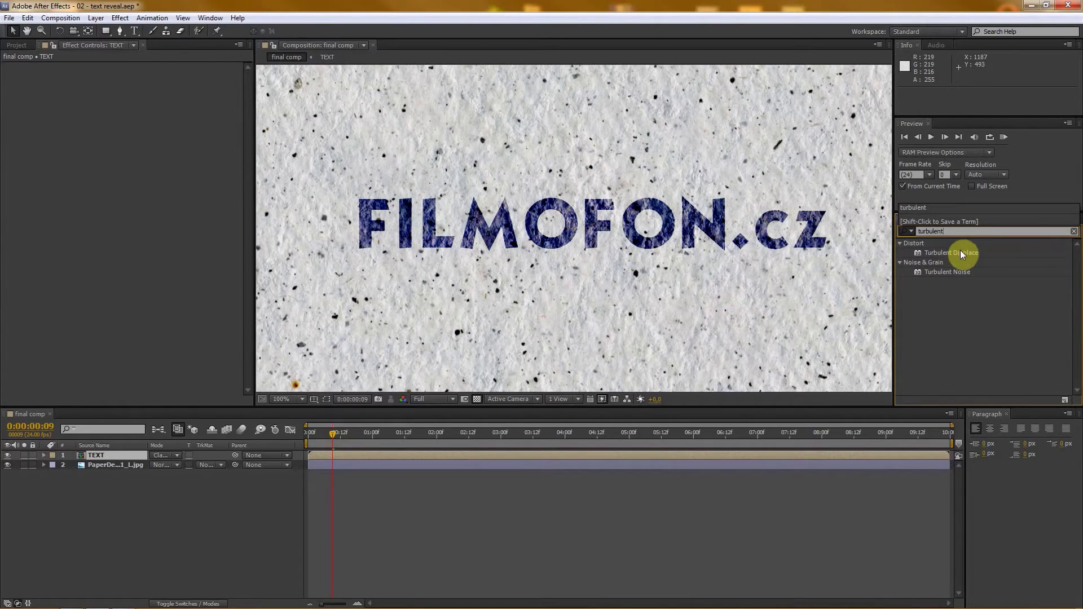
drag(961, 249, 105, 226)
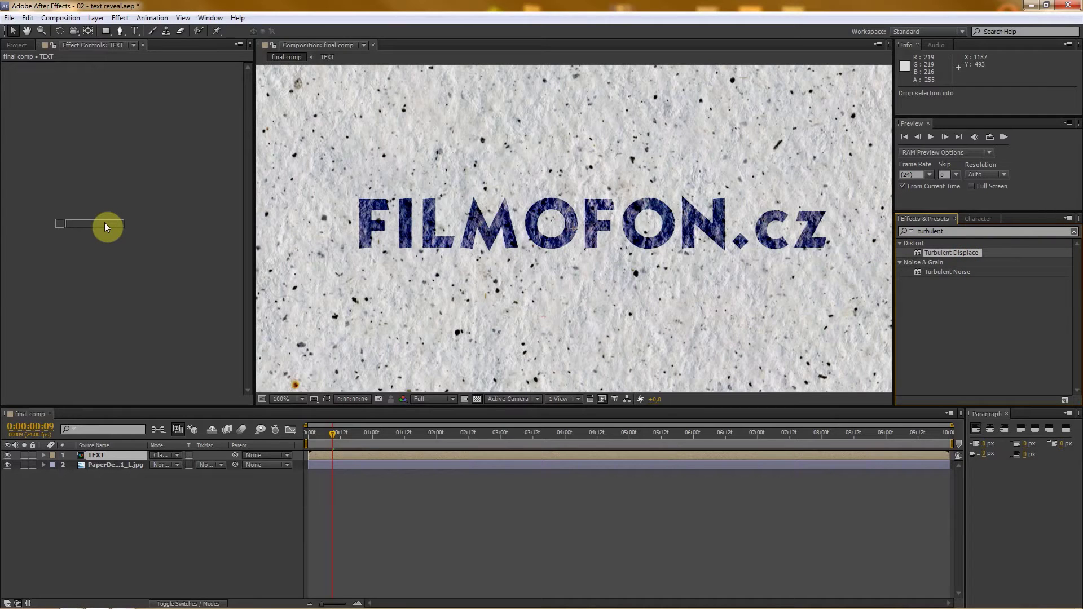
drag(105, 225, 105, 225)
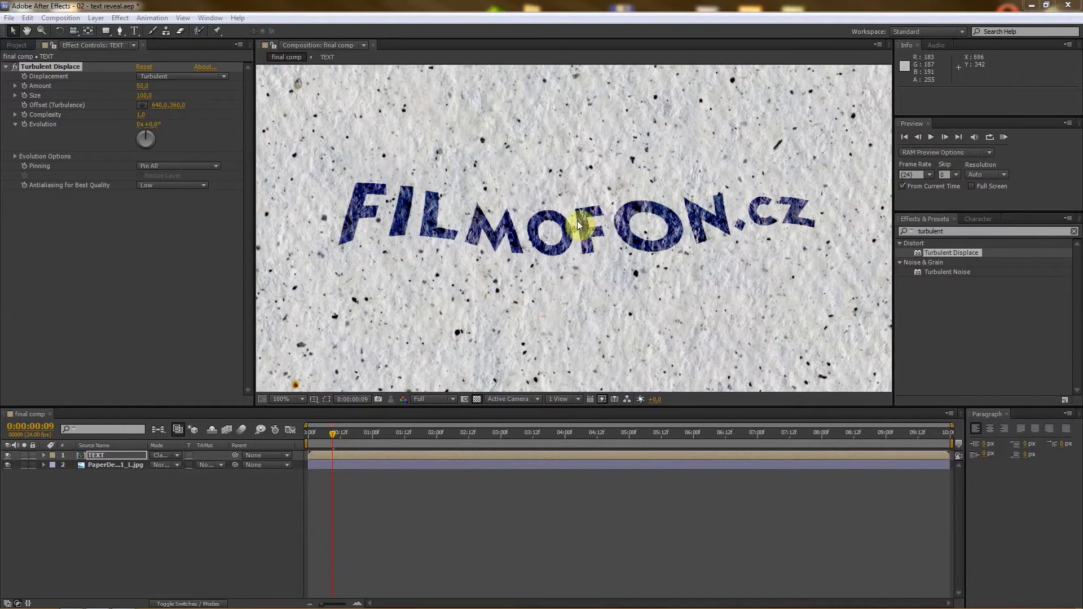
Set the Turbulent Displace size to 4 and its amount to 17 for slightly uneven letter edges
click(144, 96)
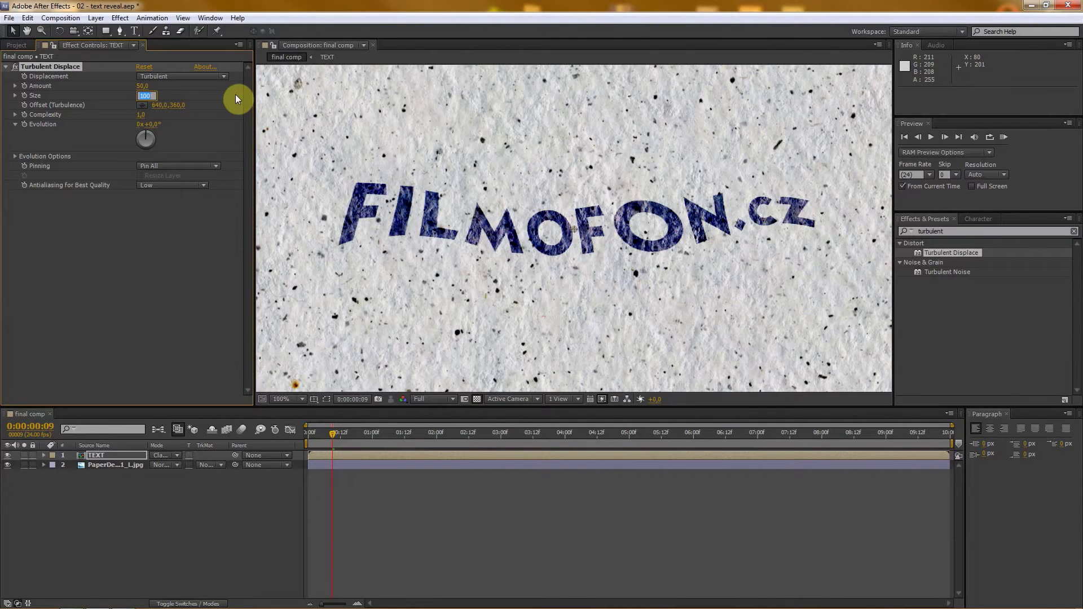
text(4)
key(Return)
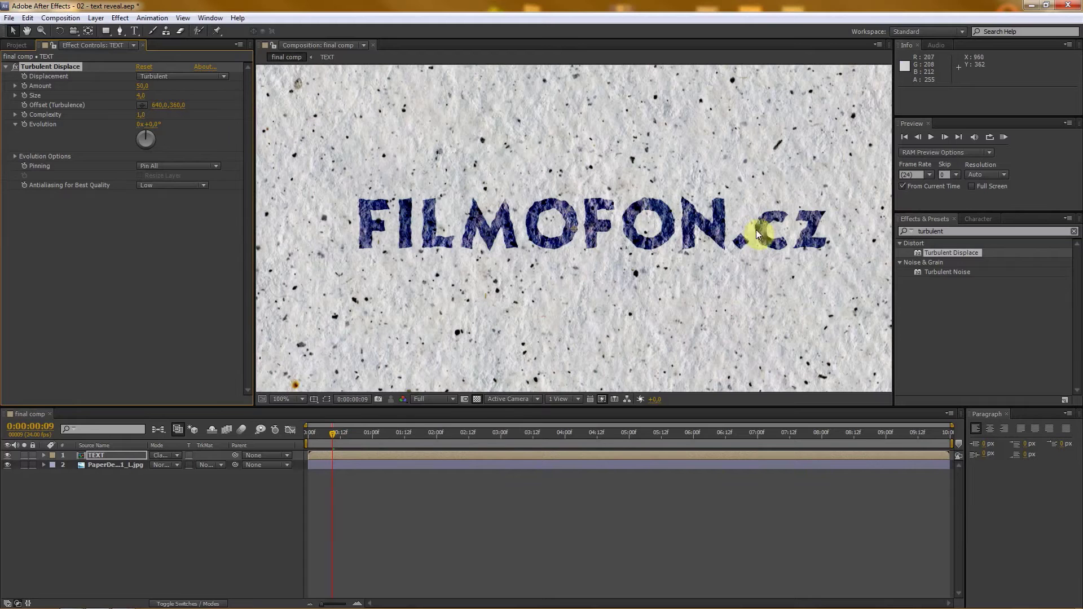
scroll(563, 225, up, 3)
scroll(531, 192, up, 2)
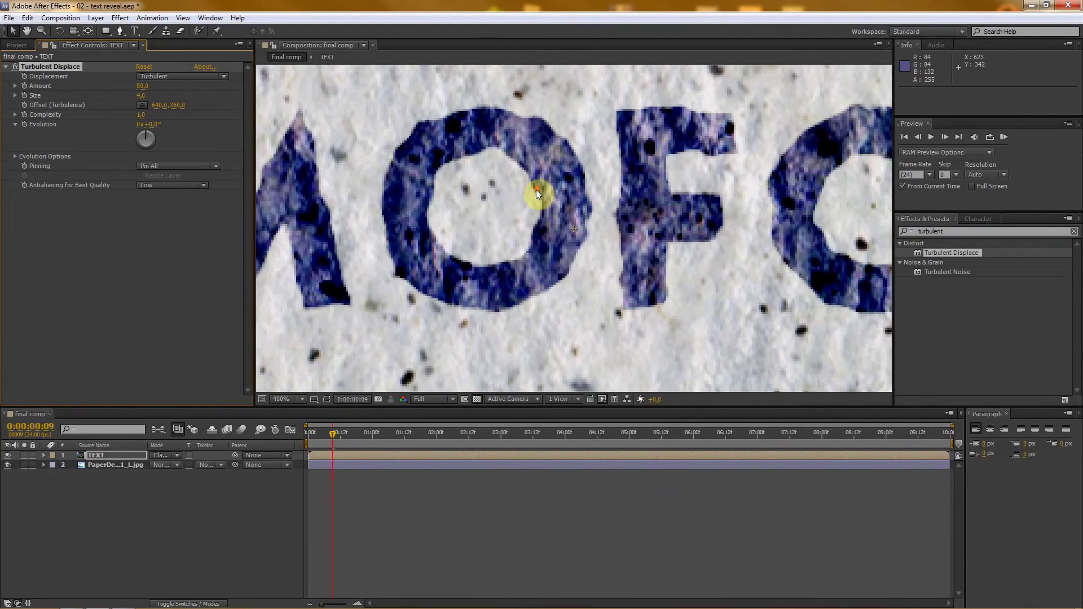
mouse_move(136, 86)
mouse_down()
mouse_move(113, 86)
mouse_move(123, 86)
mouse_up()
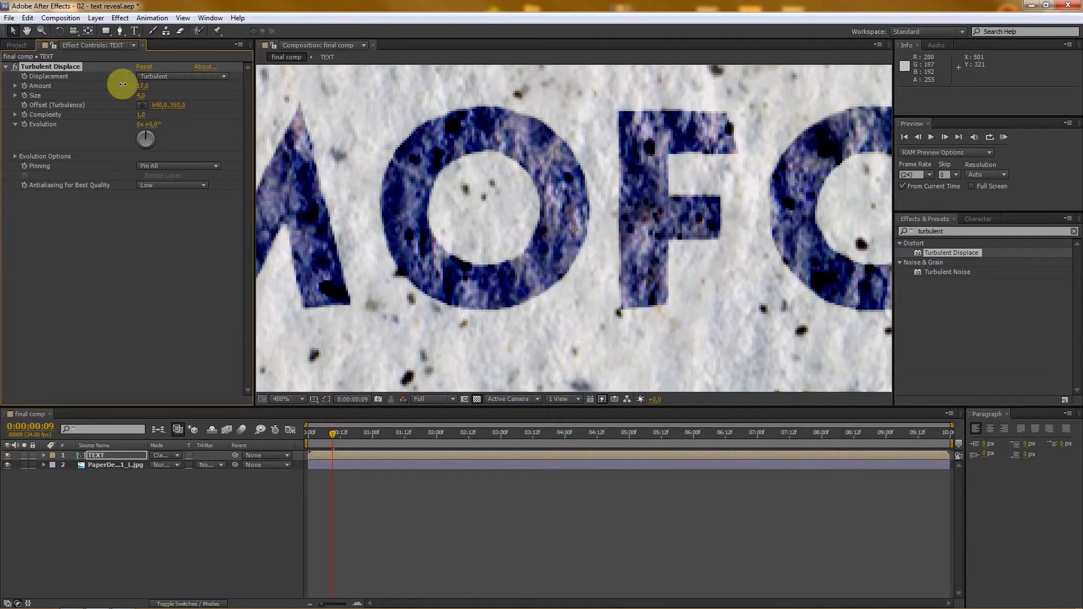
scroll(506, 202, down, 2)
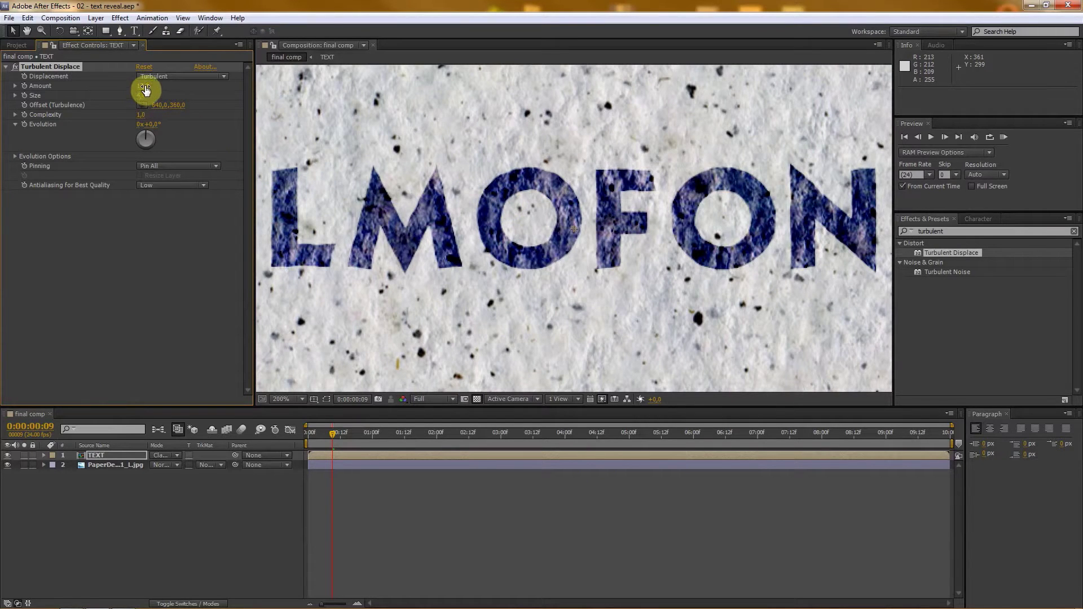
Compare the letter edges with Turbulent Displace switched off and on, and collapse the effect's settings
scroll(558, 198, down, 1)
scroll(557, 211, up, 1)
scroll(545, 222, down, 1)
scroll(544, 220, up, 1)
scroll(536, 223, down, 1)
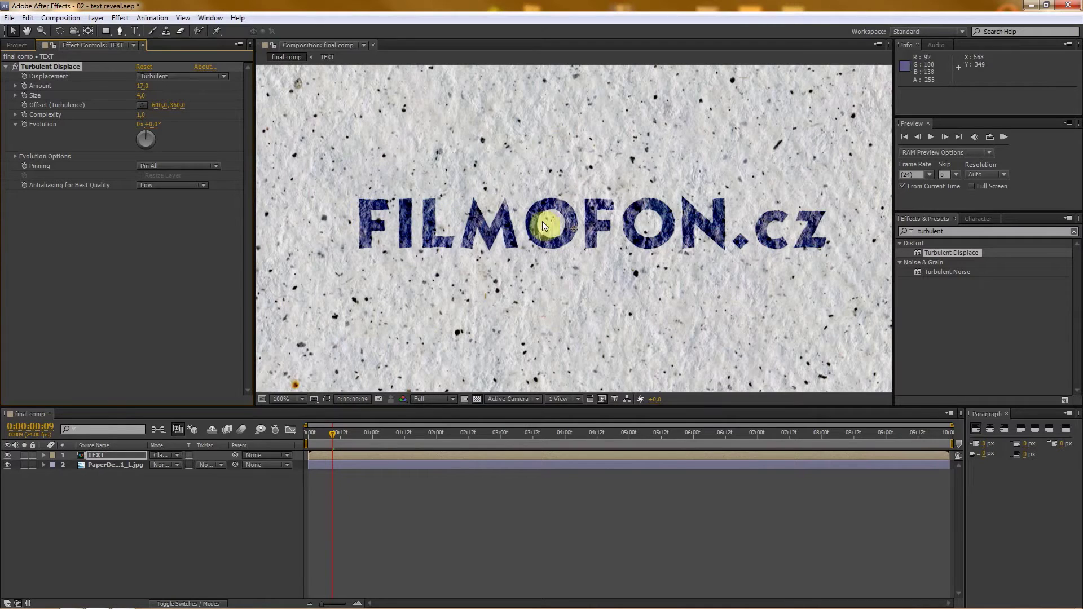
click(16, 66)
key(period)
click(15, 67)
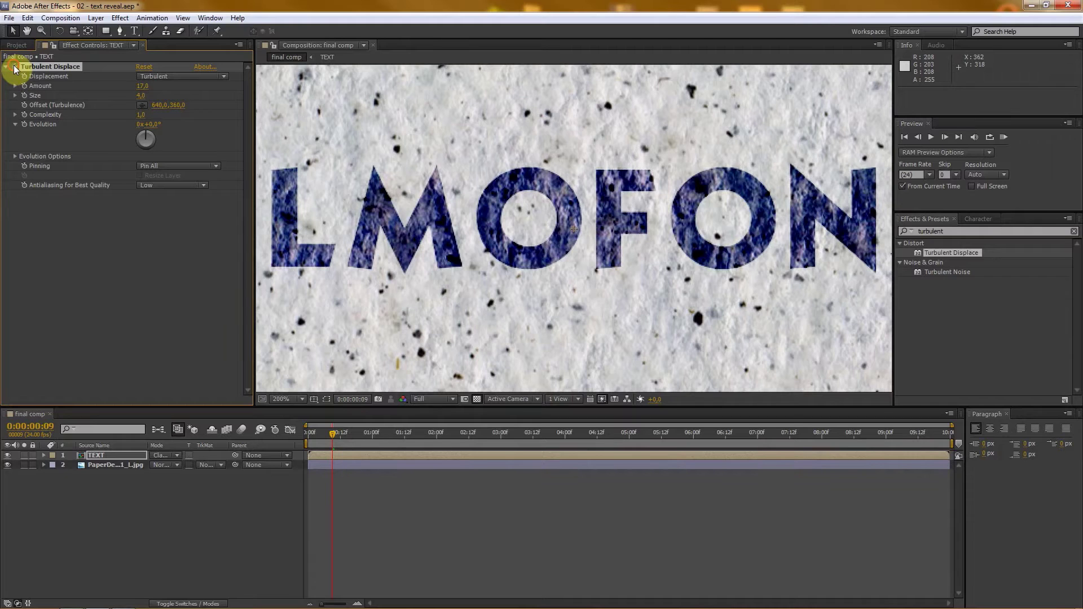
click(15, 67)
click(14, 67)
key(comma)
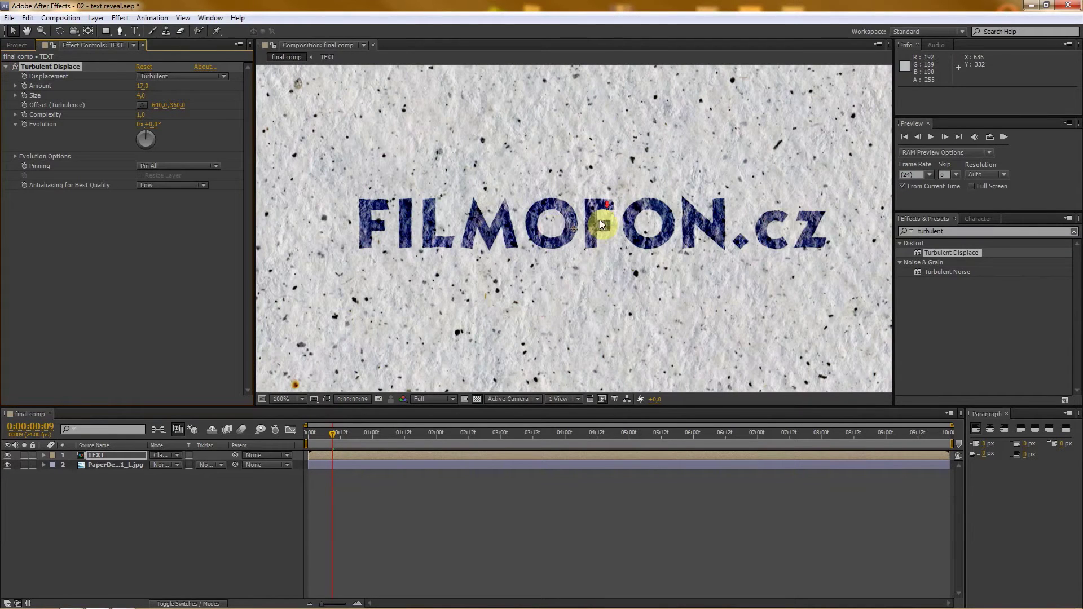
click(7, 66)
key(comma)
key(period)
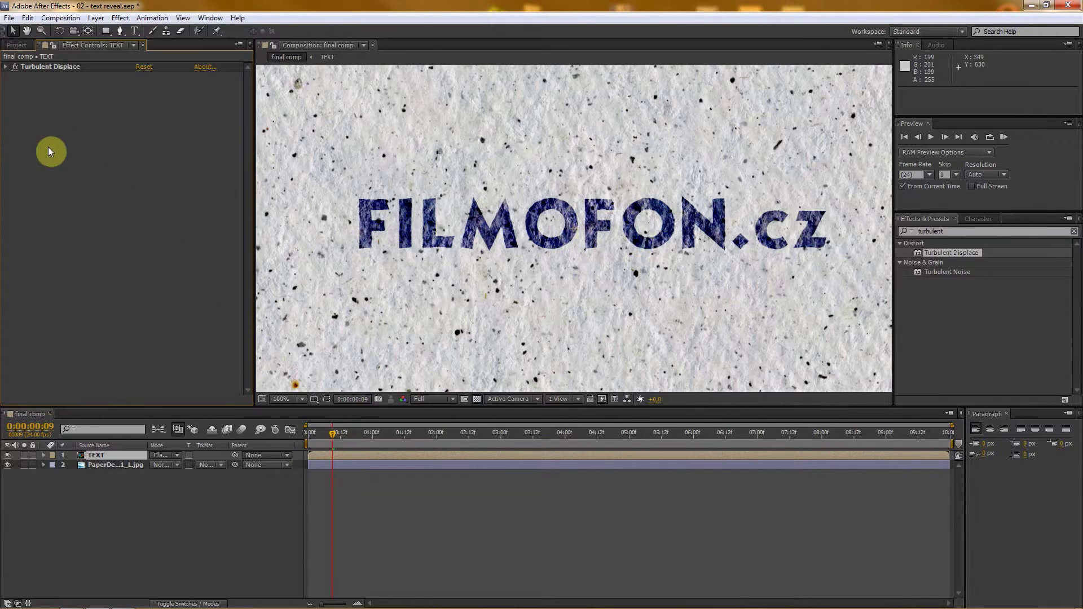
Go to the start of final comp and add the Roughen Edges effect to the TEXT layer after Turbulent Displace
click(332, 432)
drag(327, 433, 302, 433)
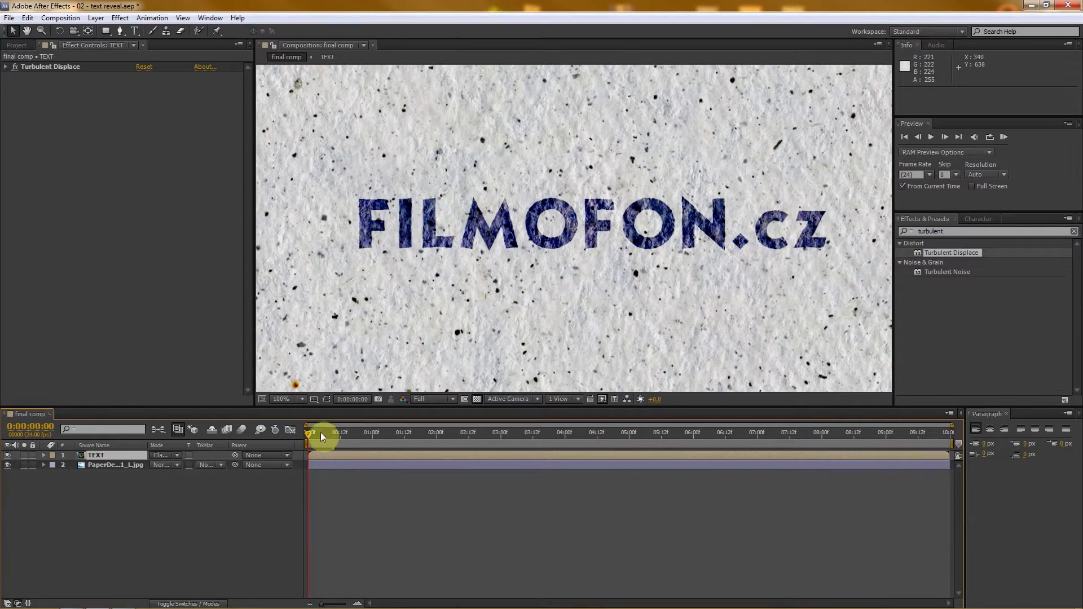
mouse_move(309, 434)
mouse_down()
mouse_move(351, 430)
mouse_move(304, 432)
mouse_up()
click(912, 232)
text(ro)
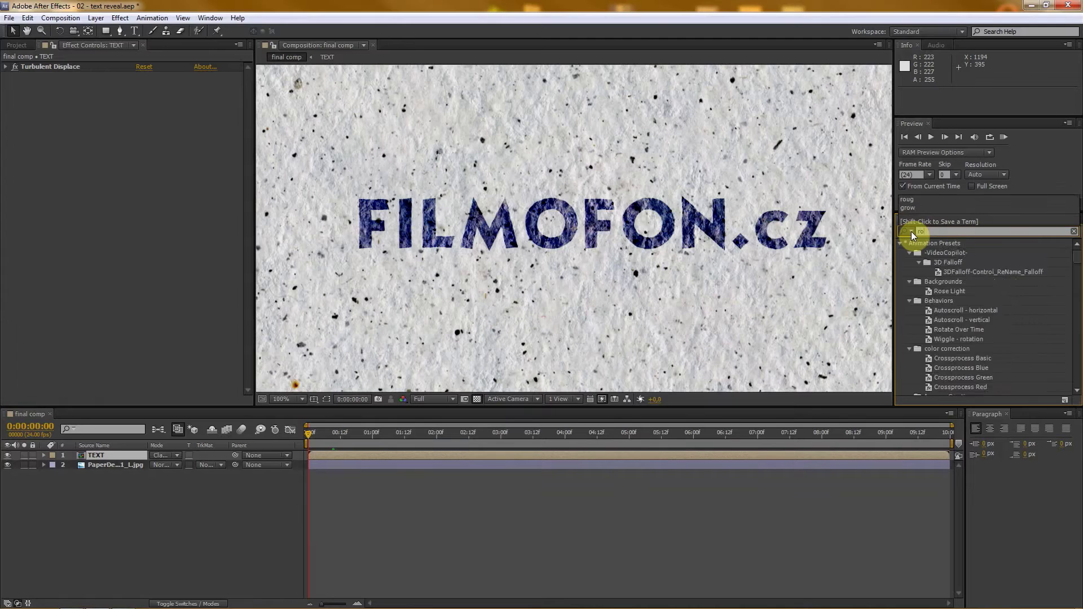
text(ughen)
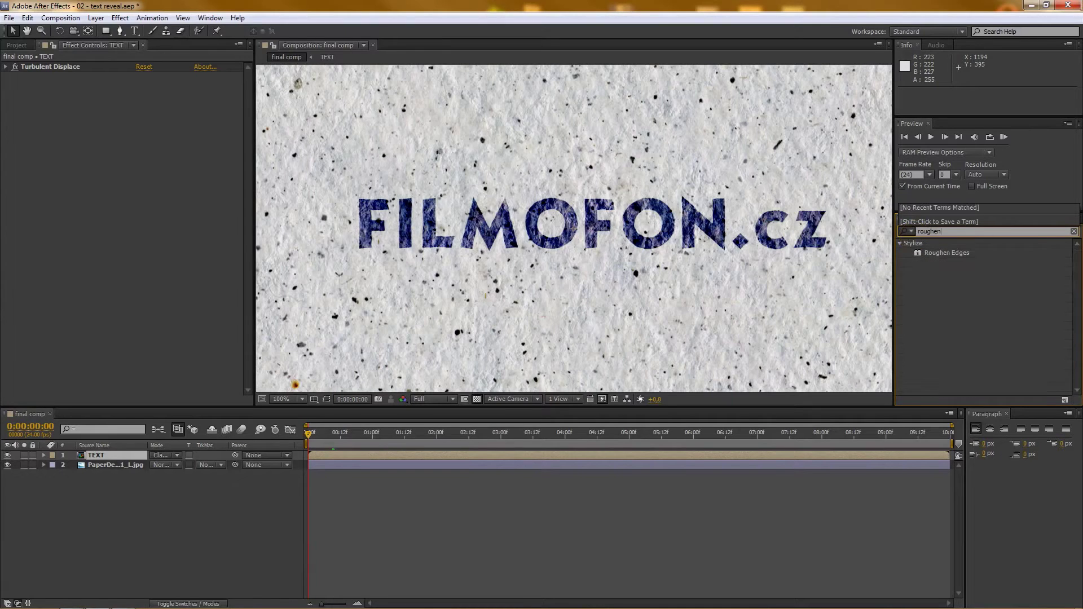
drag(958, 252, 94, 225)
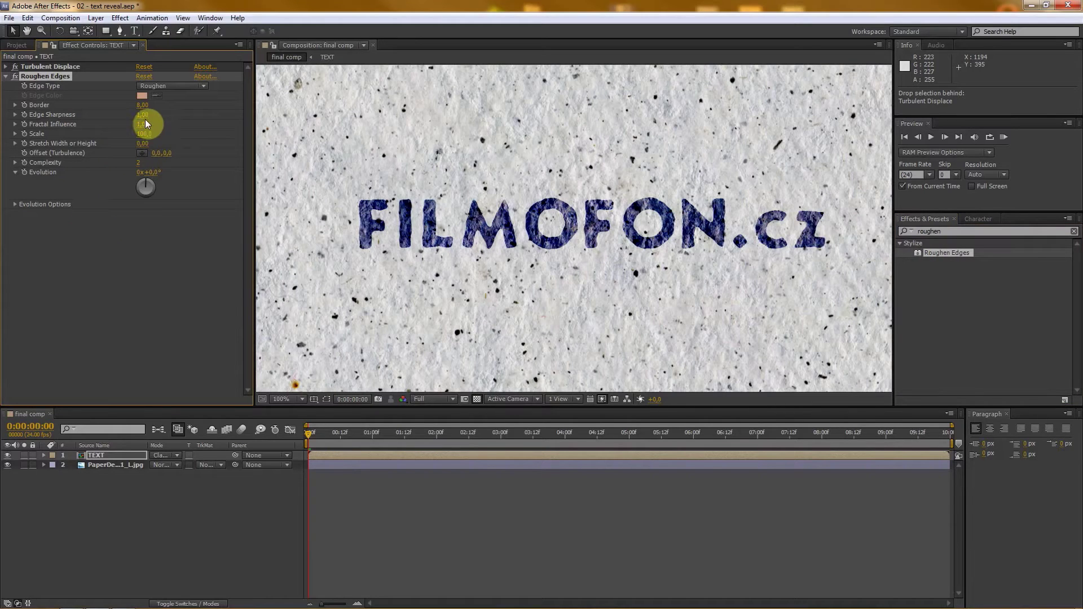
Try a much larger Roughen Edges border on the text, then reset the effect to its defaults
drag(143, 110, 367, 130)
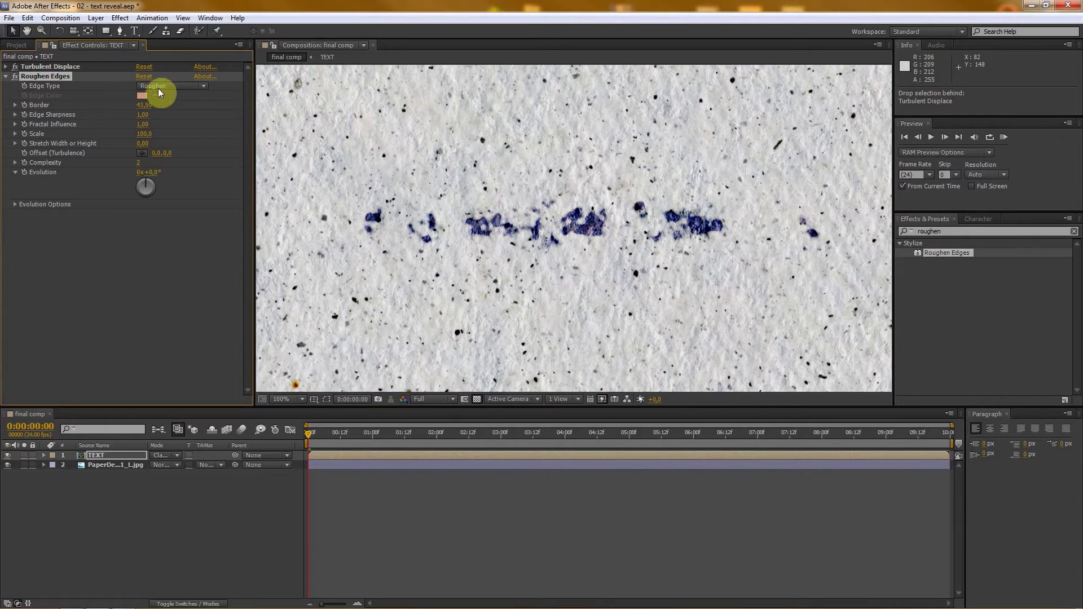
click(142, 76)
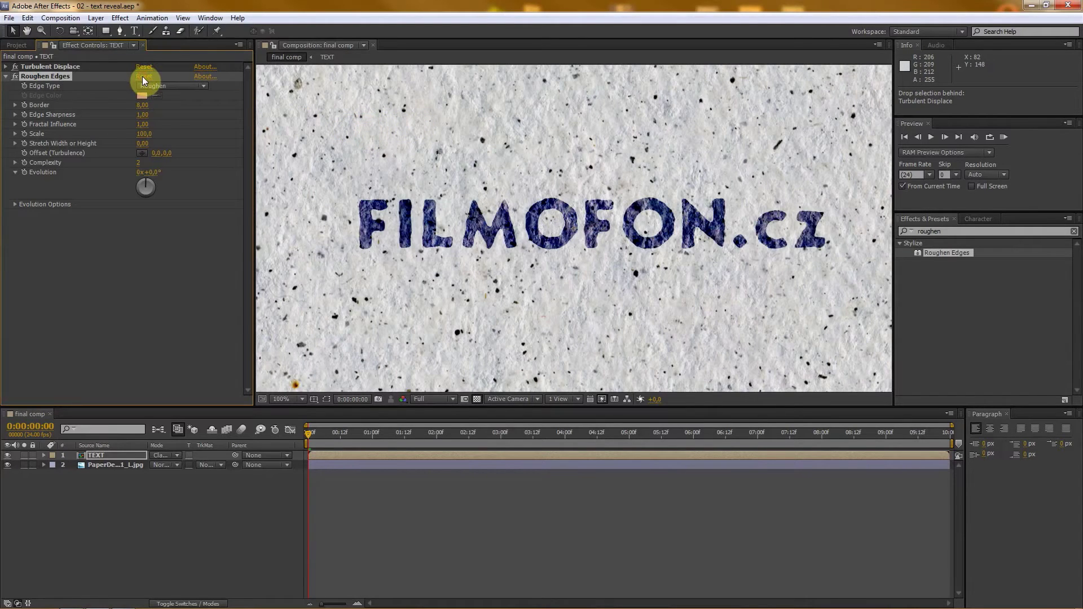
Find the Simple Choker effect and add it to the TEXT layer after Roughen Edges
click(48, 248)
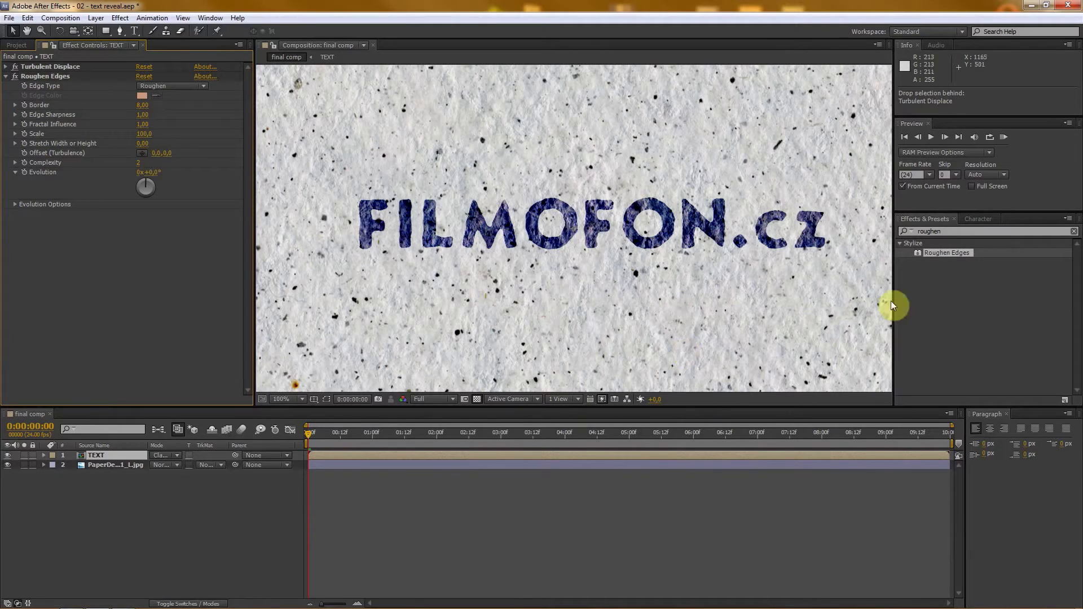
click(951, 232)
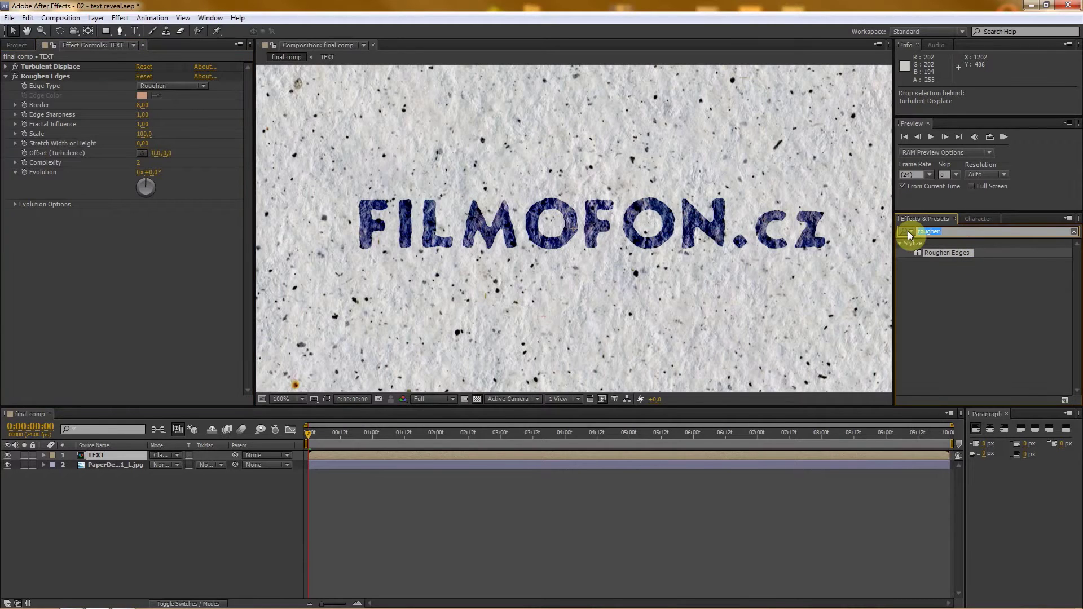
text(simpl)
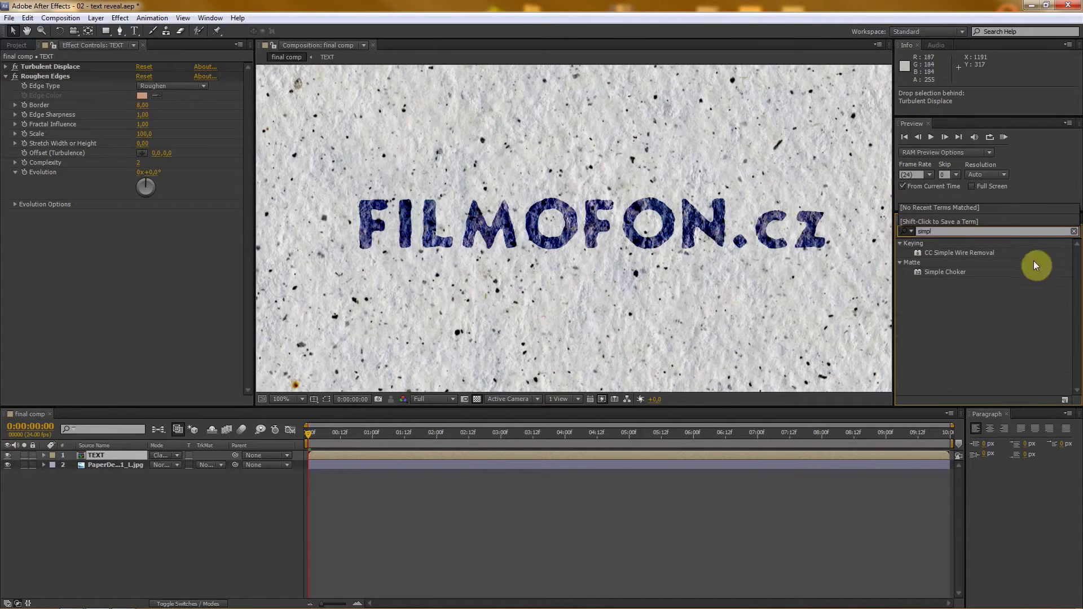
click(954, 270)
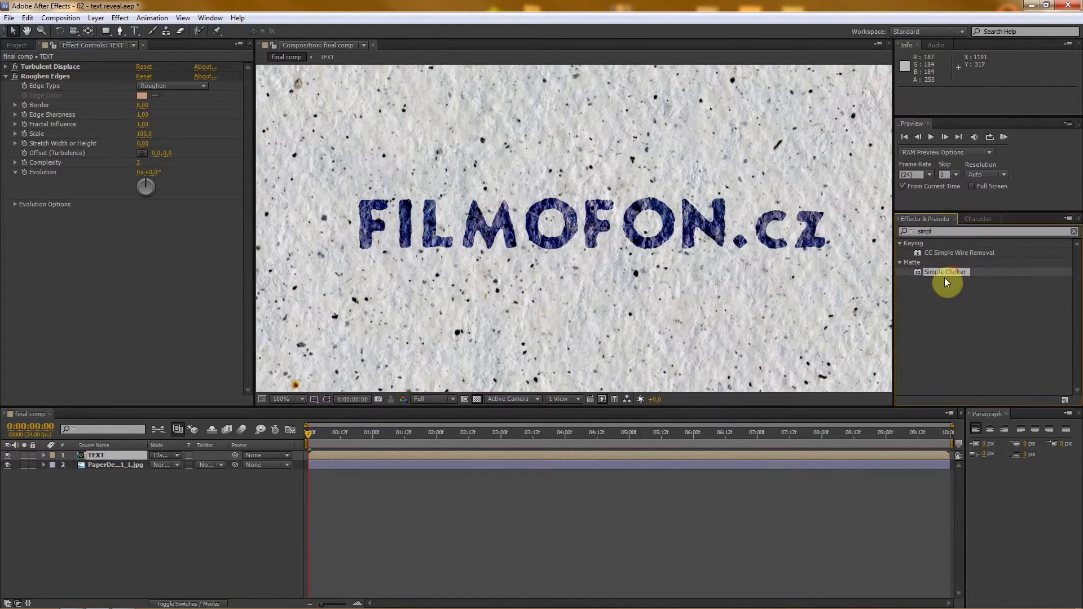
right_click(41, 263)
click(25, 231)
right_click(59, 272)
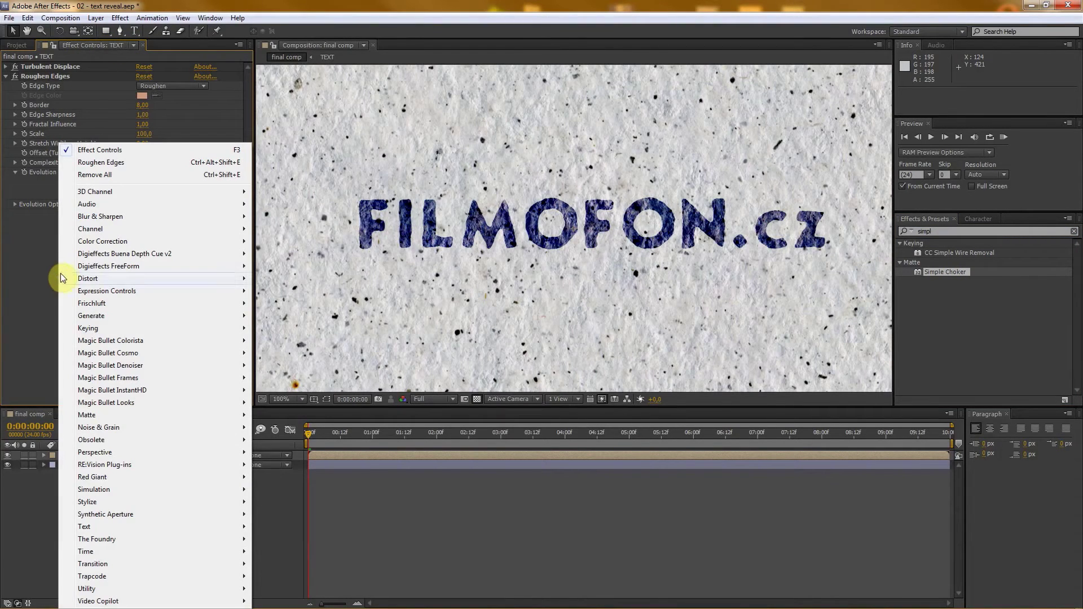
mouse_move(118, 417)
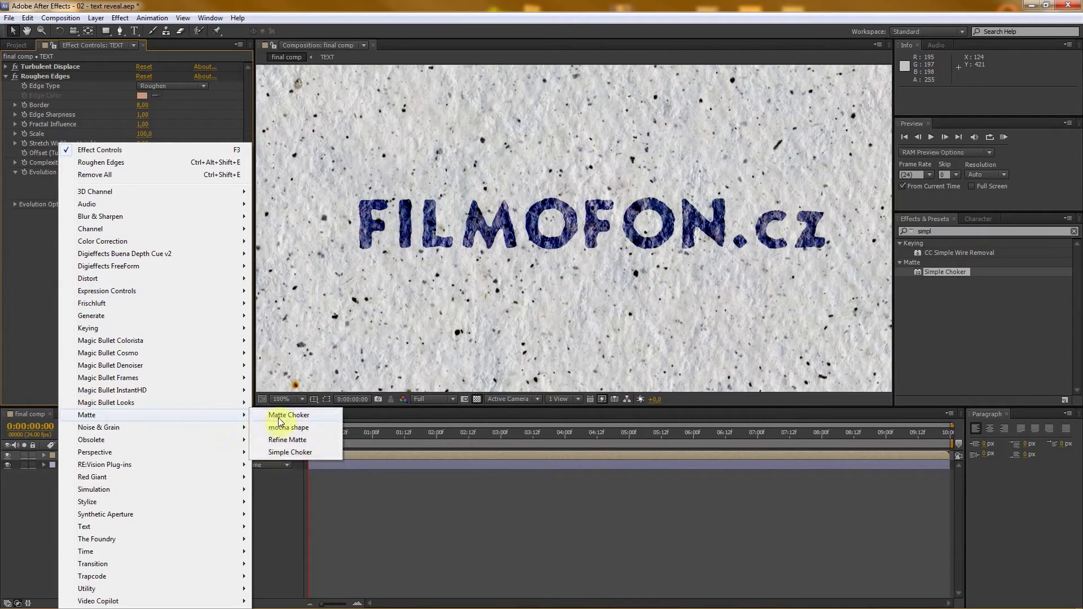
click(289, 453)
Try a Simple Choker Choke Matte of about 5.5 on the text, then set it back to 0
drag(143, 234, 177, 234)
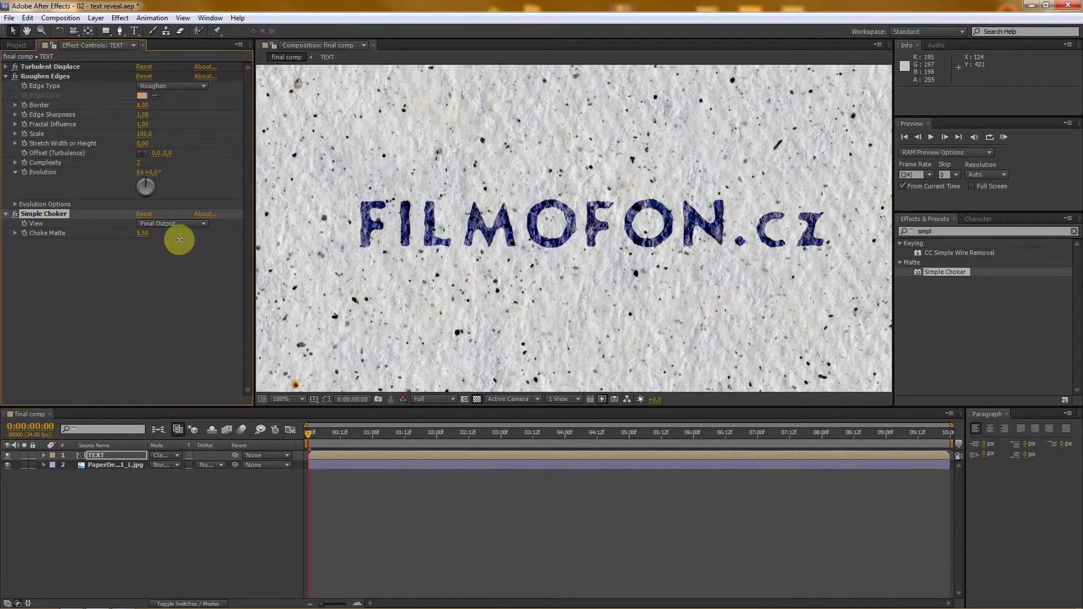
click(144, 233)
text(0)
key(Return)
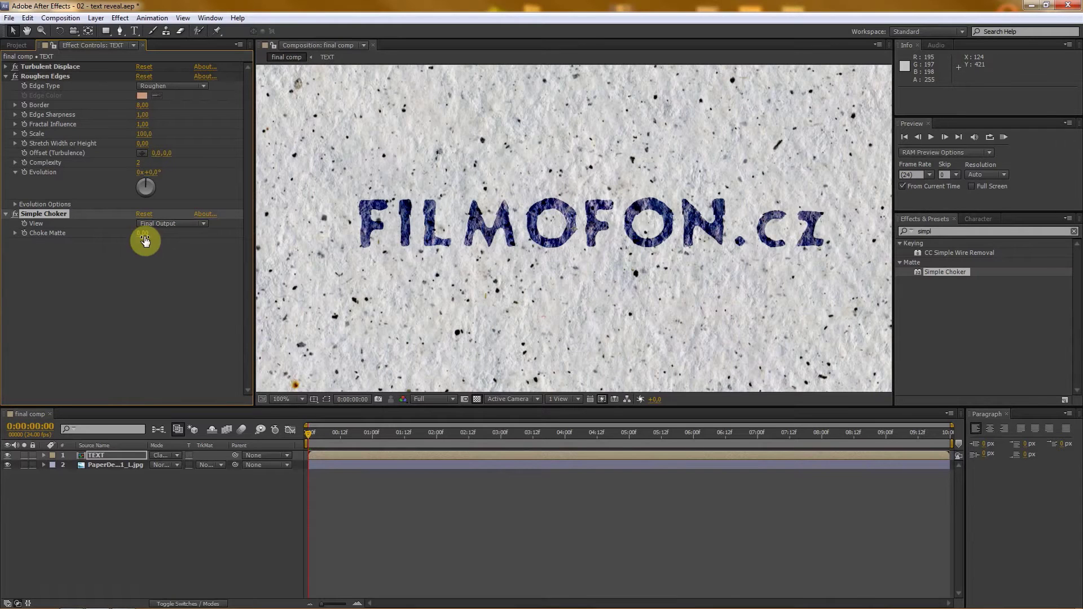
click(14, 255)
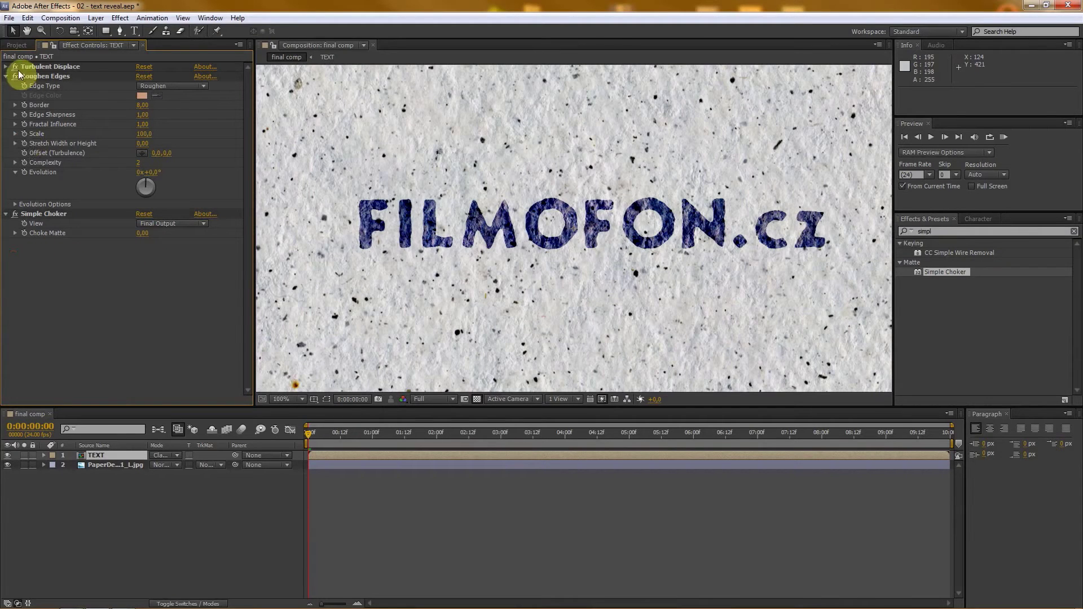
Add the Fast Blur effect to the TEXT layer after Simple Choker, leaving its blurriness at 0
right_click(33, 289)
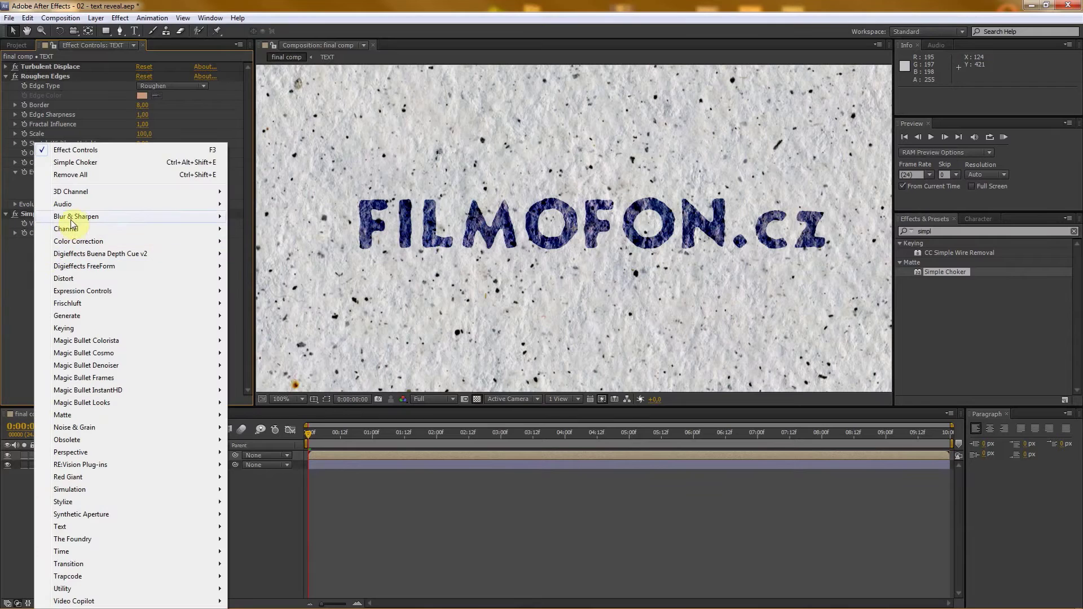
mouse_move(72, 222)
click(279, 329)
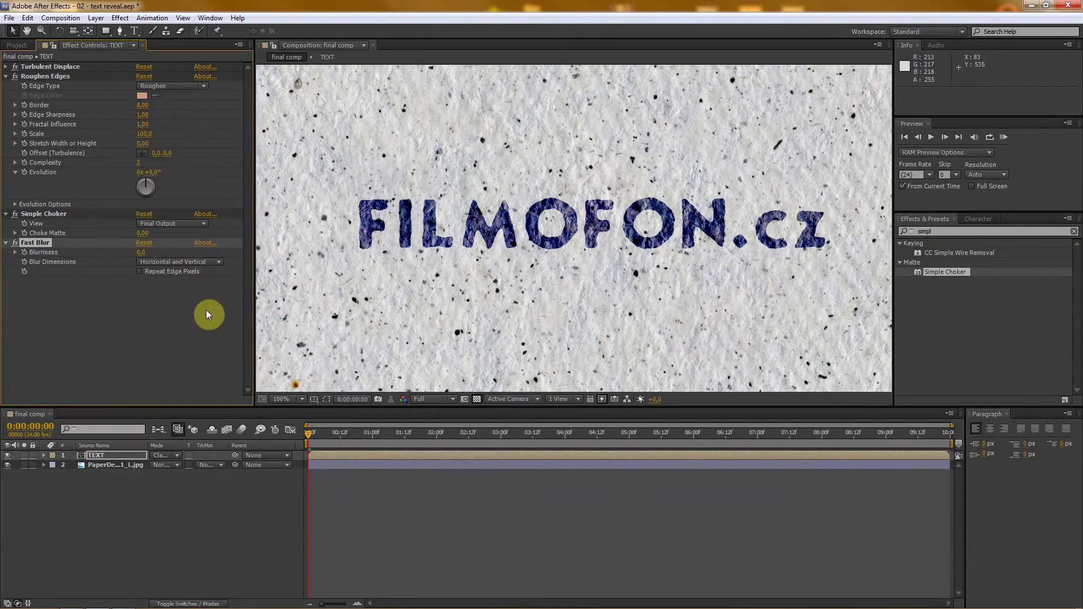
mouse_move(140, 257)
mouse_down()
mouse_move(181, 251)
mouse_move(140, 254)
mouse_up()
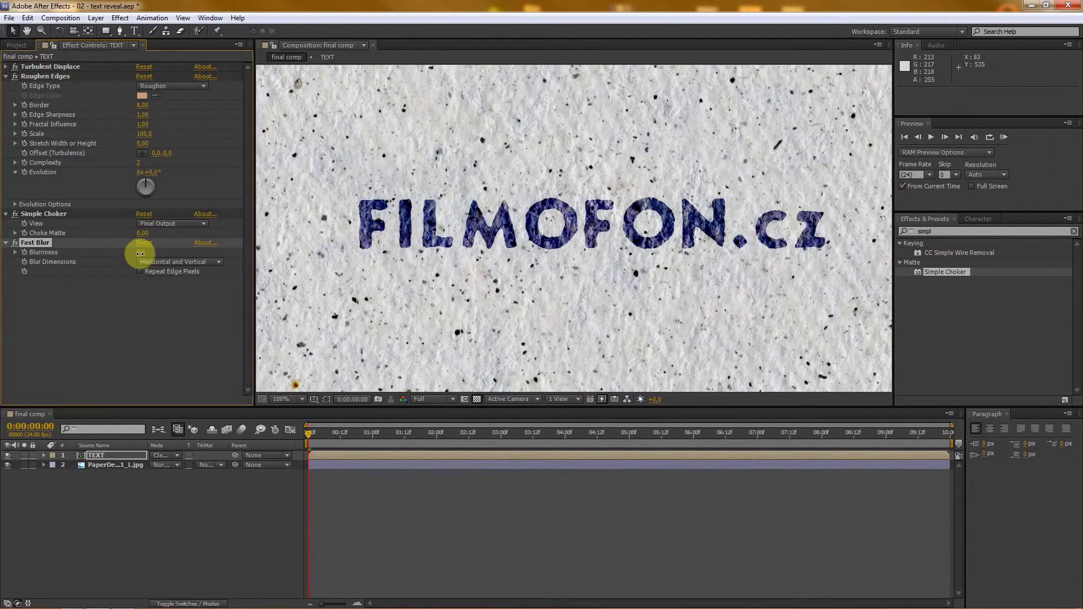
click(88, 299)
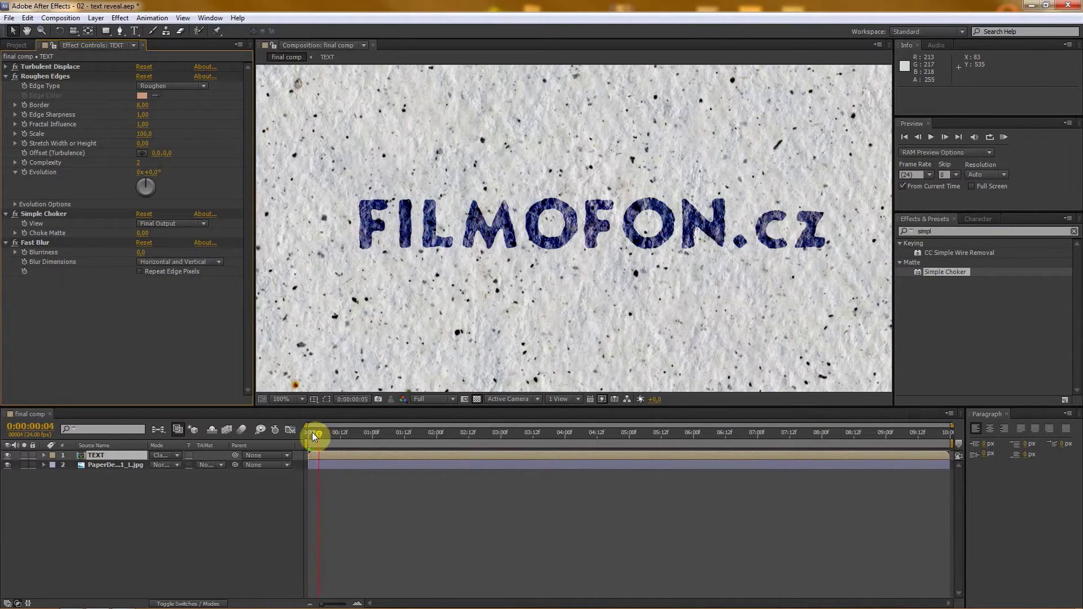
At the start of final comp, add keyframes for Border, Choke Matte and Blurriness, and reveal them on the TEXT layer
drag(299, 432, 745, 439)
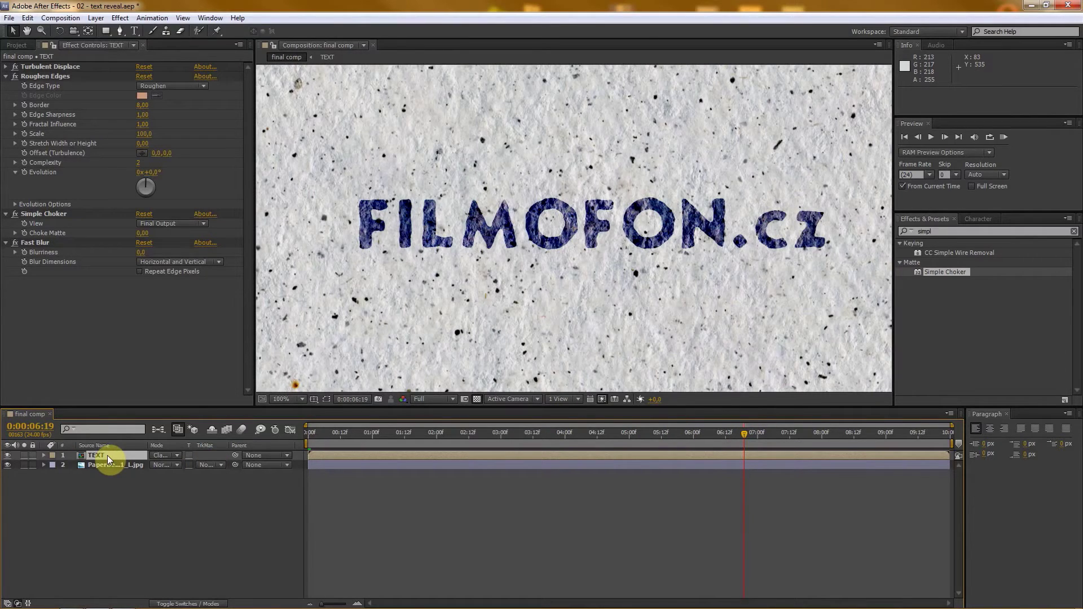
drag(364, 437, 308, 435)
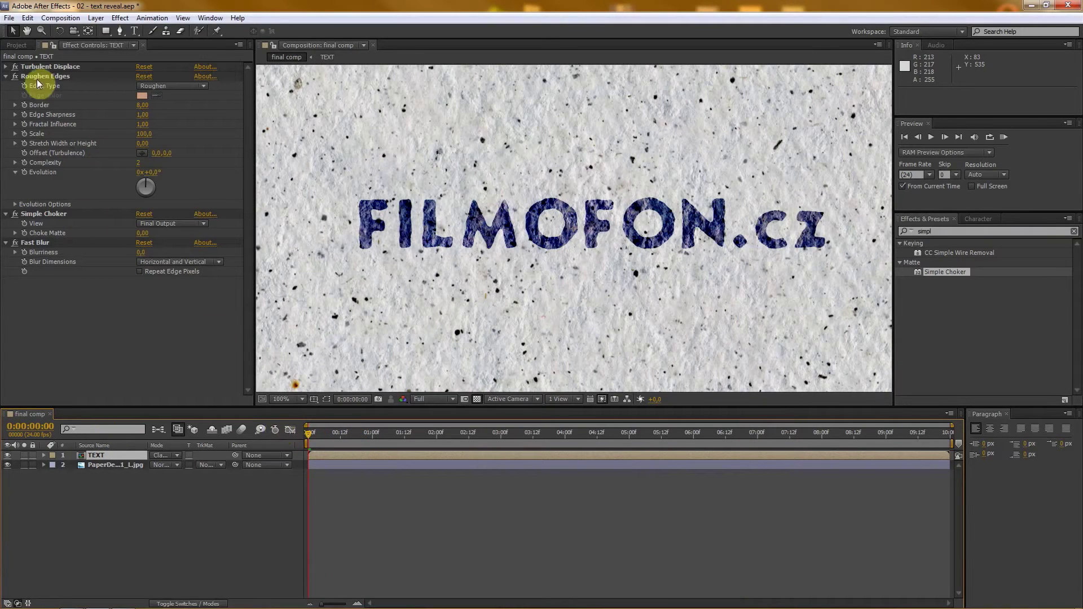
click(25, 106)
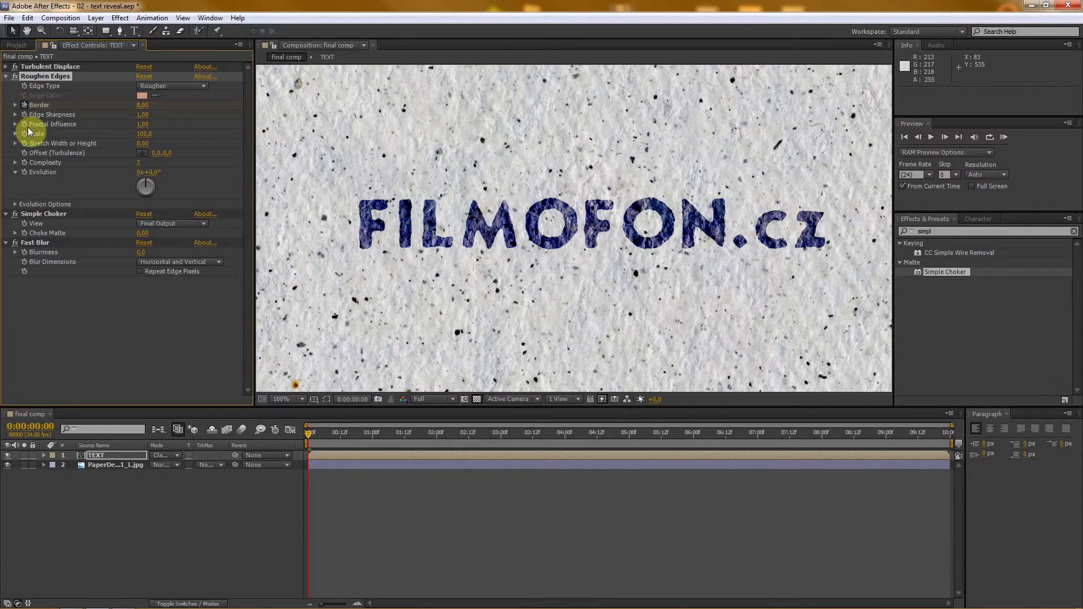
click(23, 232)
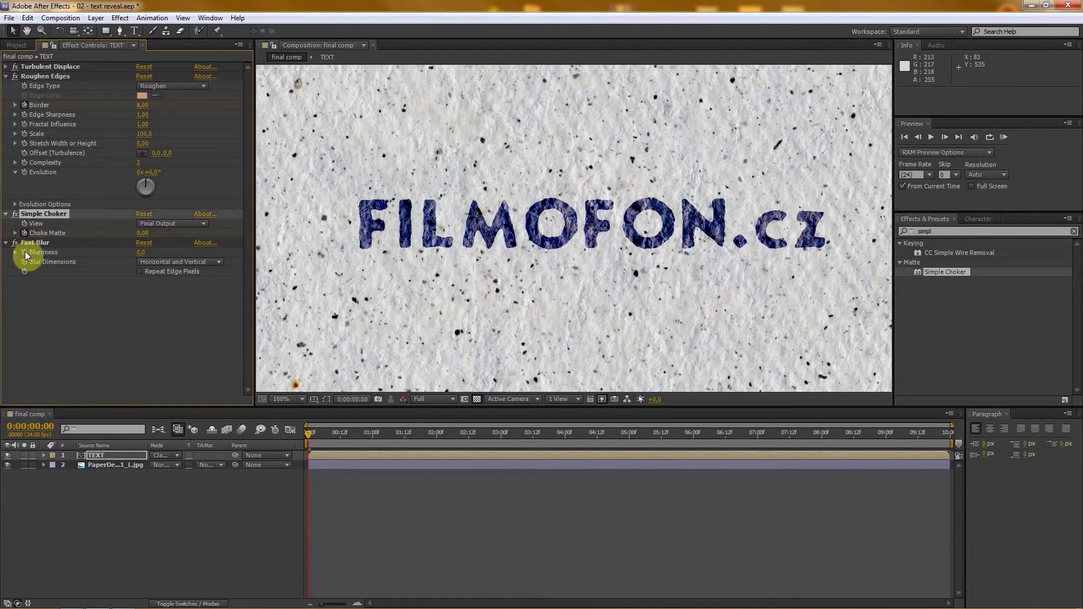
click(24, 252)
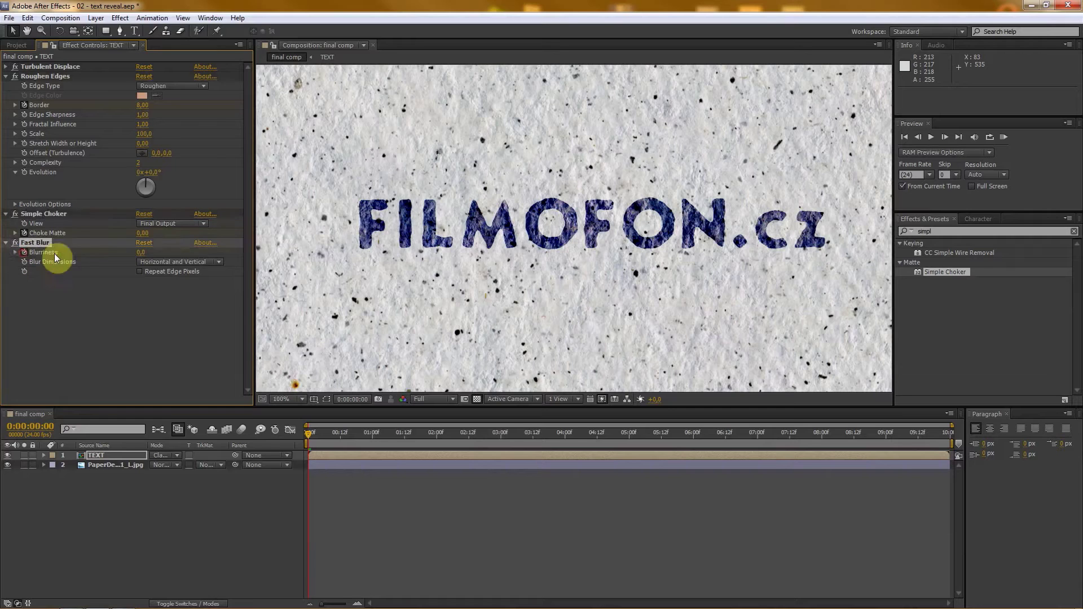
click(97, 456)
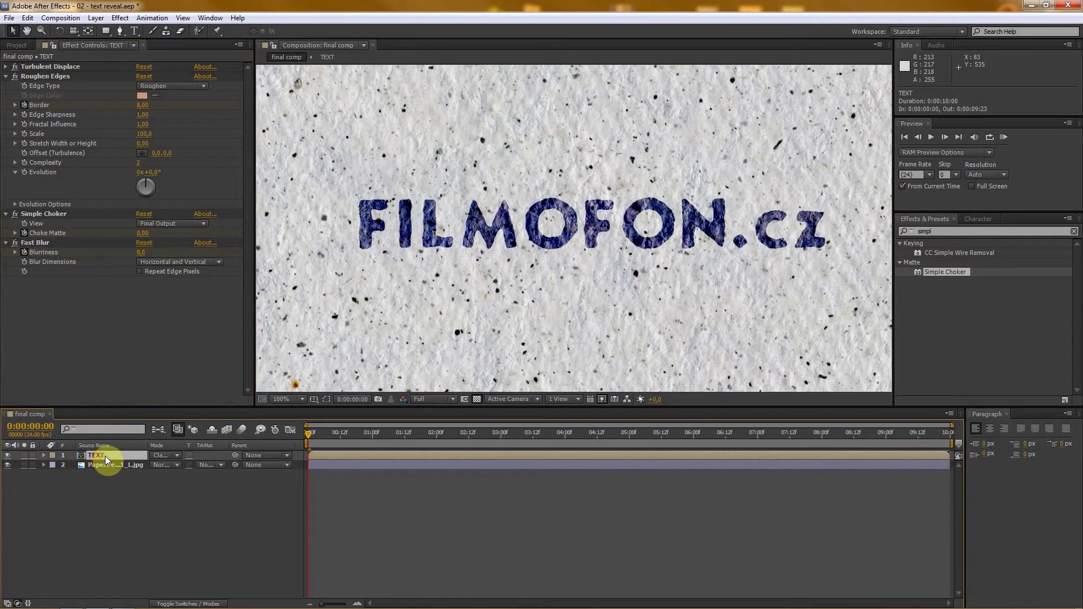
key(u)
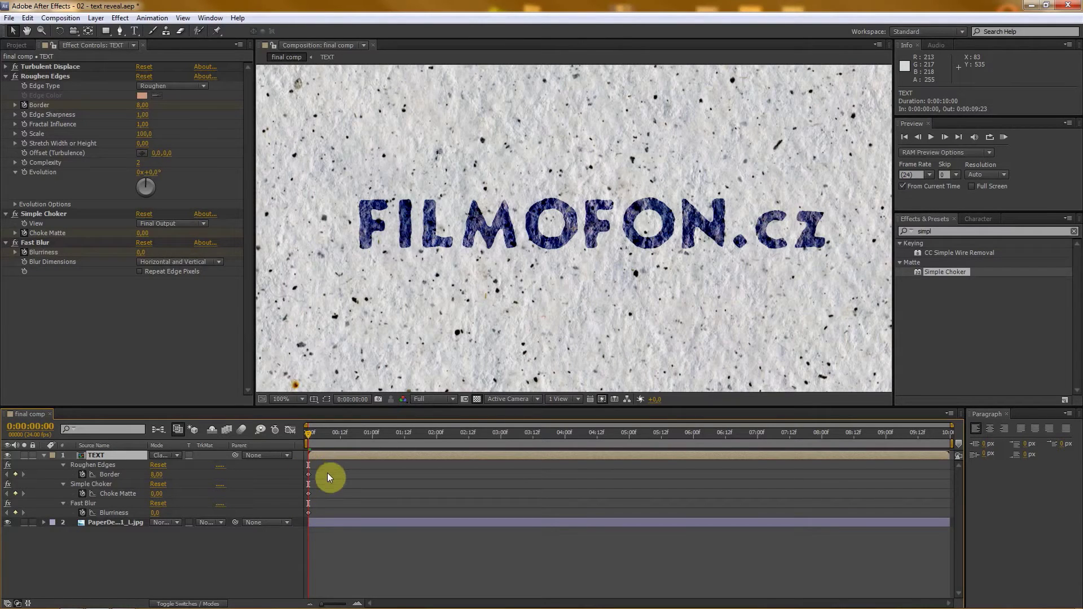
Move the Border, Choke Matte and Blurriness keyframes to 0:00:05:22 and apply Easy Ease to them
drag(327, 469, 333, 512)
drag(616, 437, 638, 432)
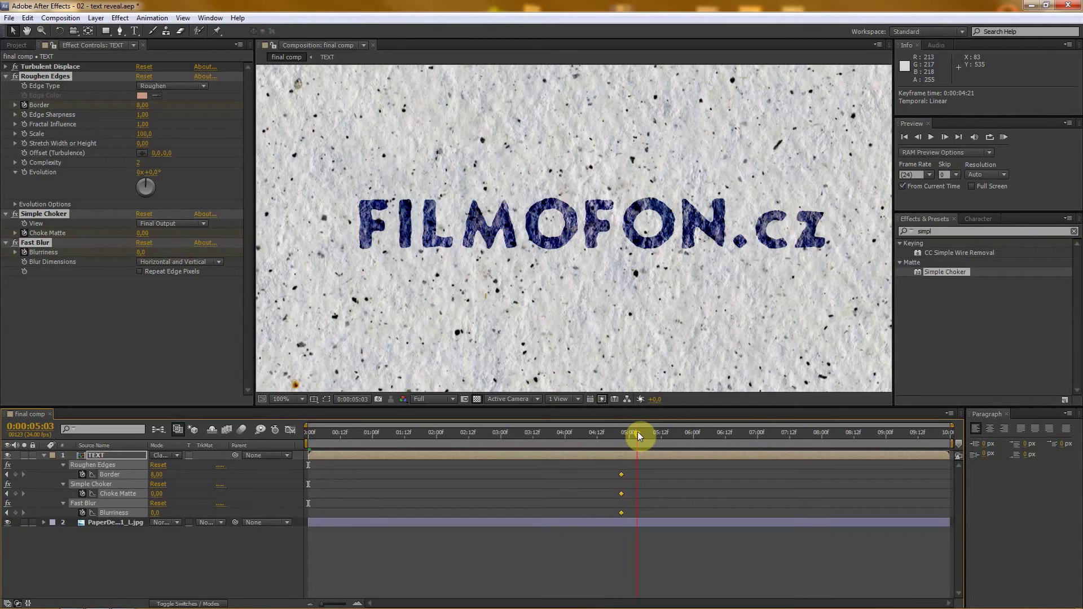
drag(631, 432, 624, 432)
drag(640, 471, 699, 511)
drag(682, 435, 692, 433)
Return to the start of final comp and set the Roughen Edges border to 50
drag(690, 435, 317, 435)
click(143, 350)
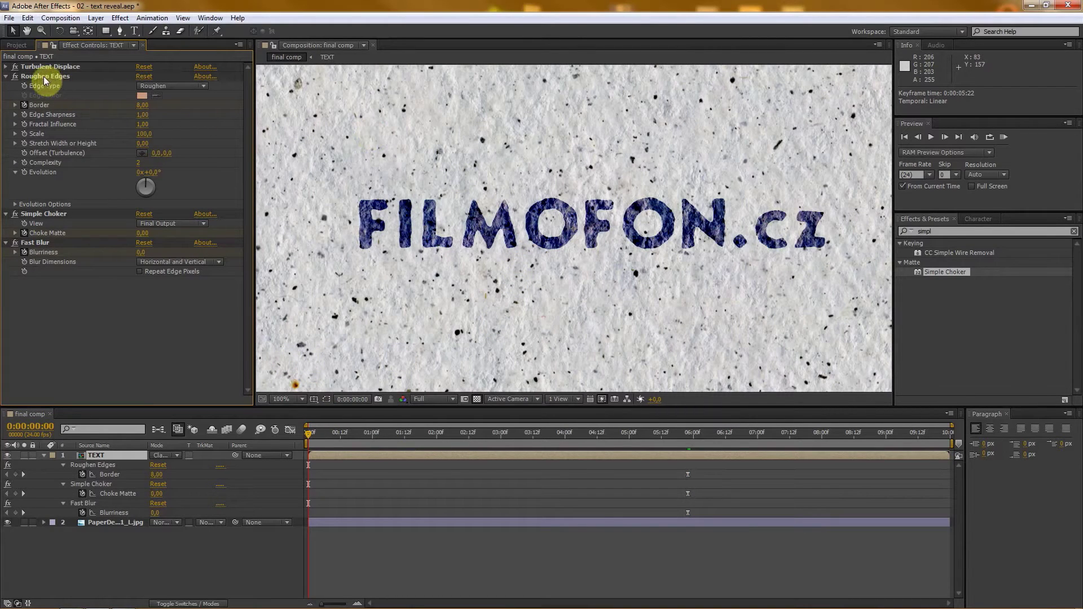
click(142, 107)
text(50)
key(Return)
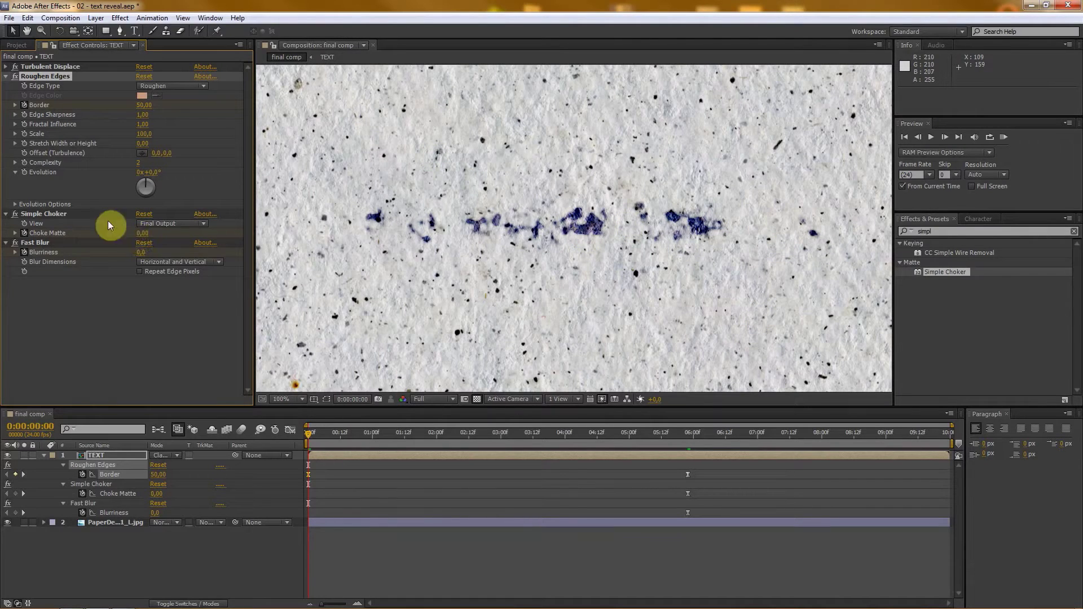
Test larger Simple Choker amounts at the start of final comp and set Choke Matte to 40
drag(142, 233, 345, 222)
click(144, 233)
text(40)
key(Return)
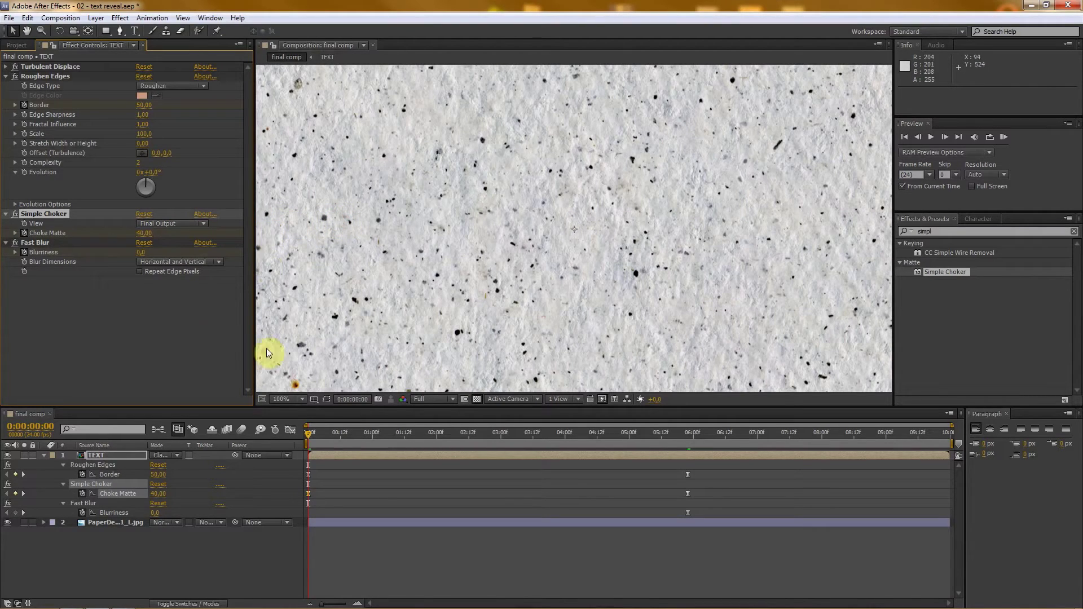
Set the Fast Blur blurriness to 20 at the start, scrub through the text reveal and return to the first frame
click(143, 257)
text(20)
key(Return)
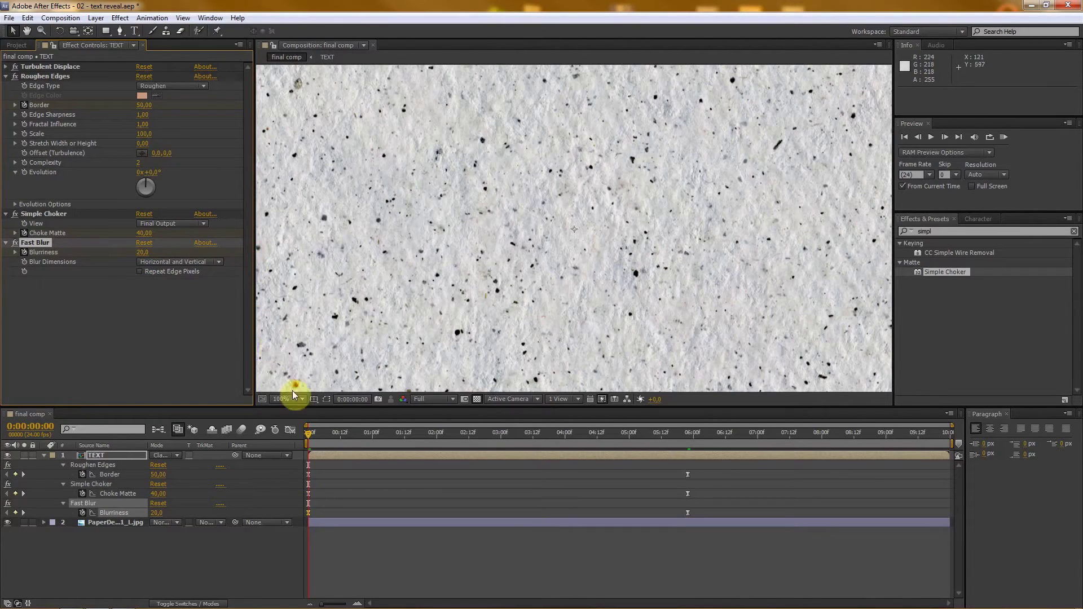
drag(310, 432, 442, 426)
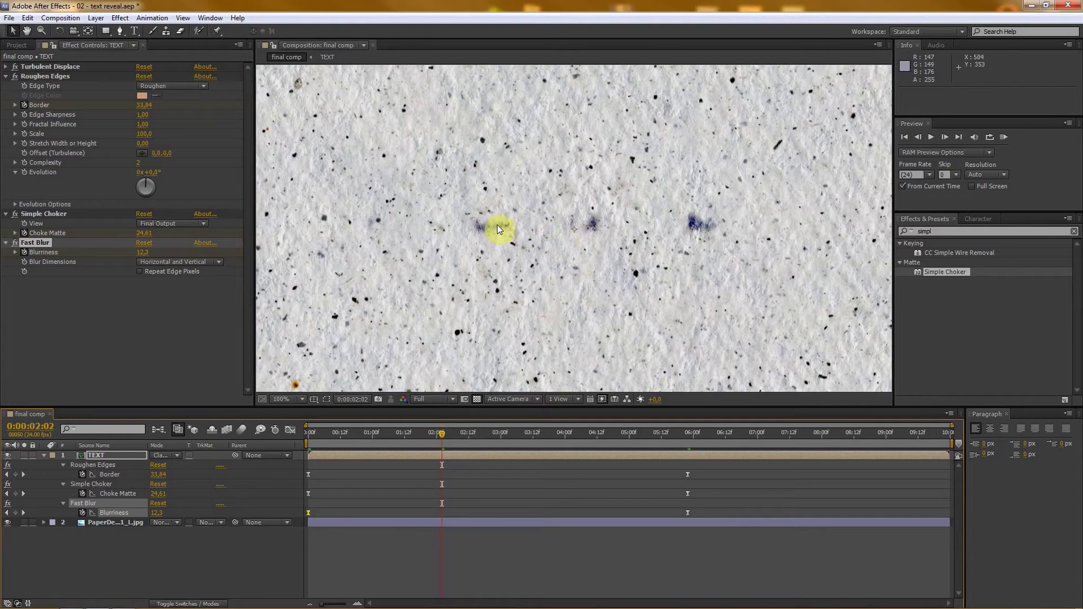
click(581, 432)
drag(582, 433, 764, 431)
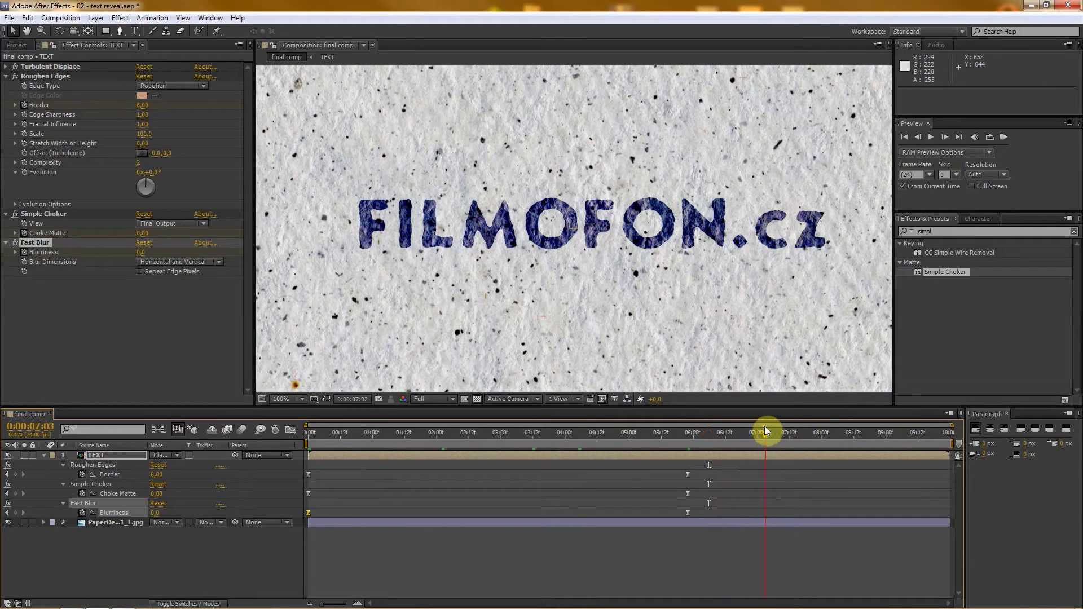
drag(670, 426, 287, 411)
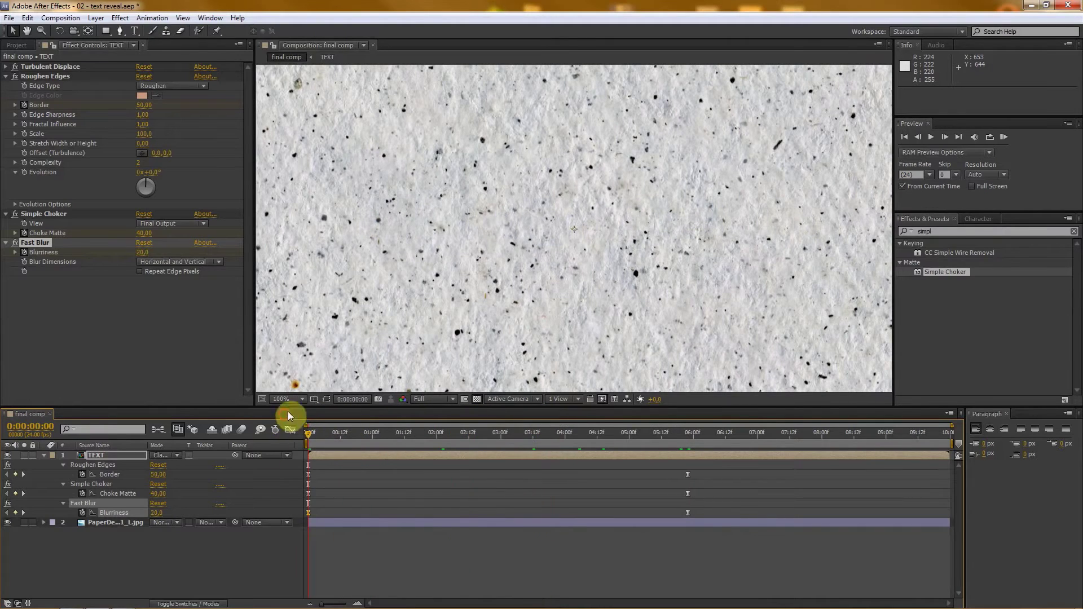
Collapse the TEXT layer's properties and save the project
click(148, 556)
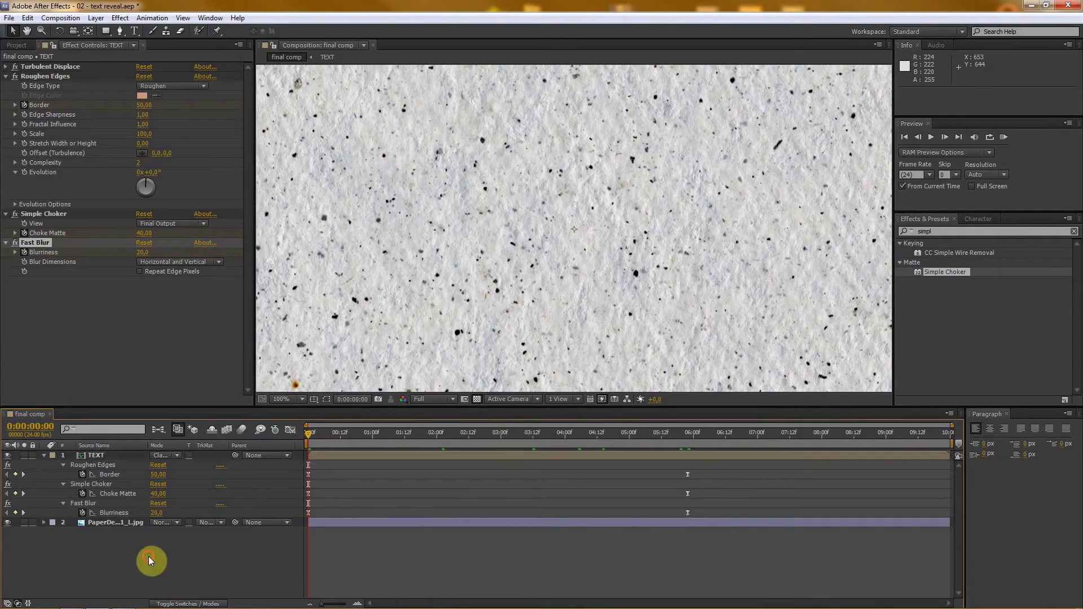
click(44, 456)
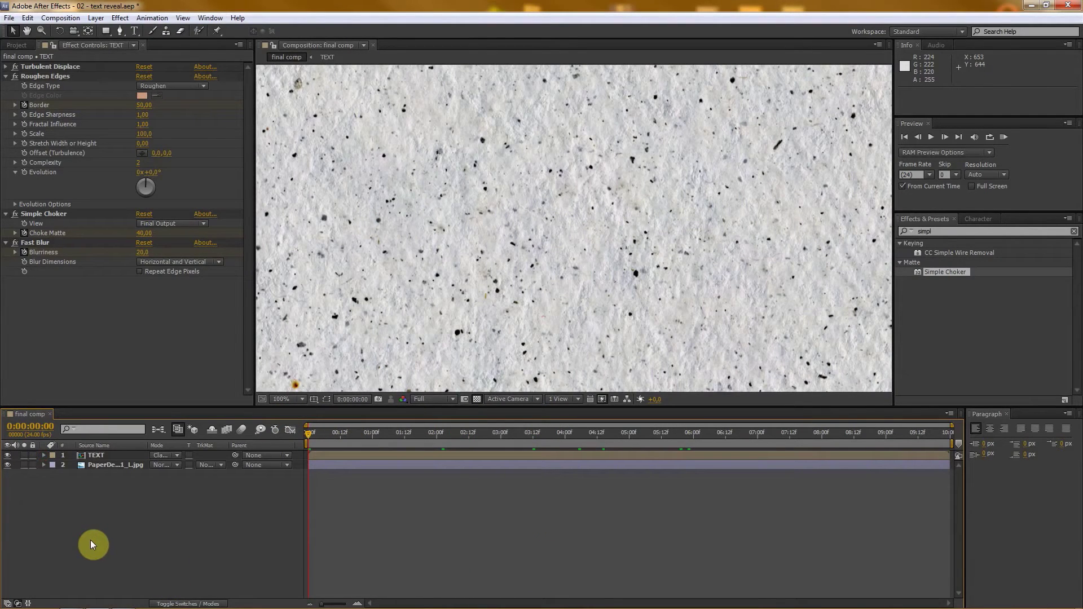
key(ctrl+s)
Turn both the TEXT layer and the paper texture layer into 3D layers
click(91, 458)
shift+click(96, 465)
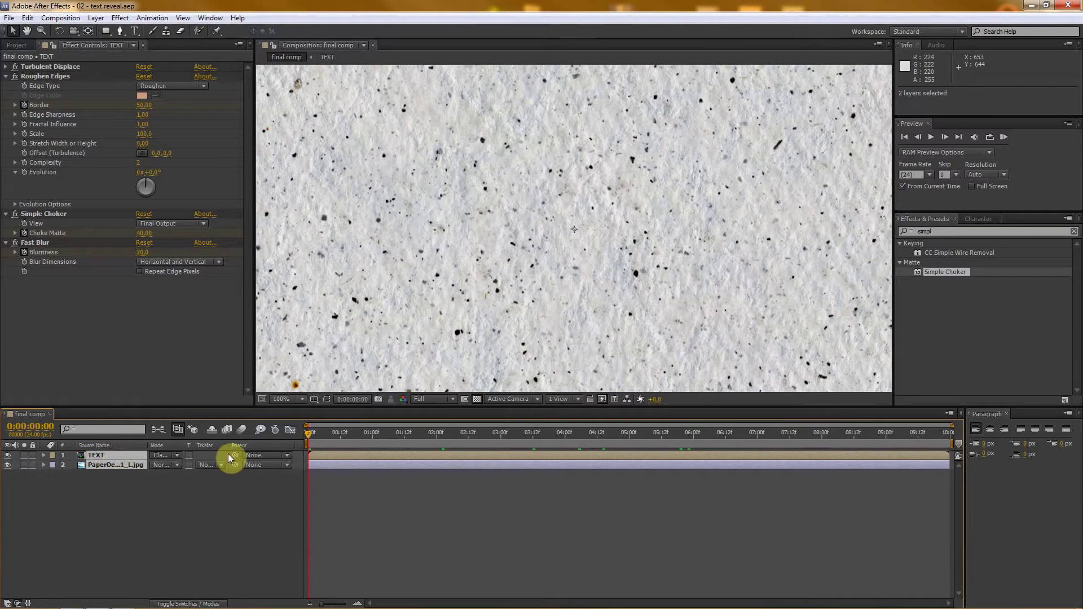
key(F4)
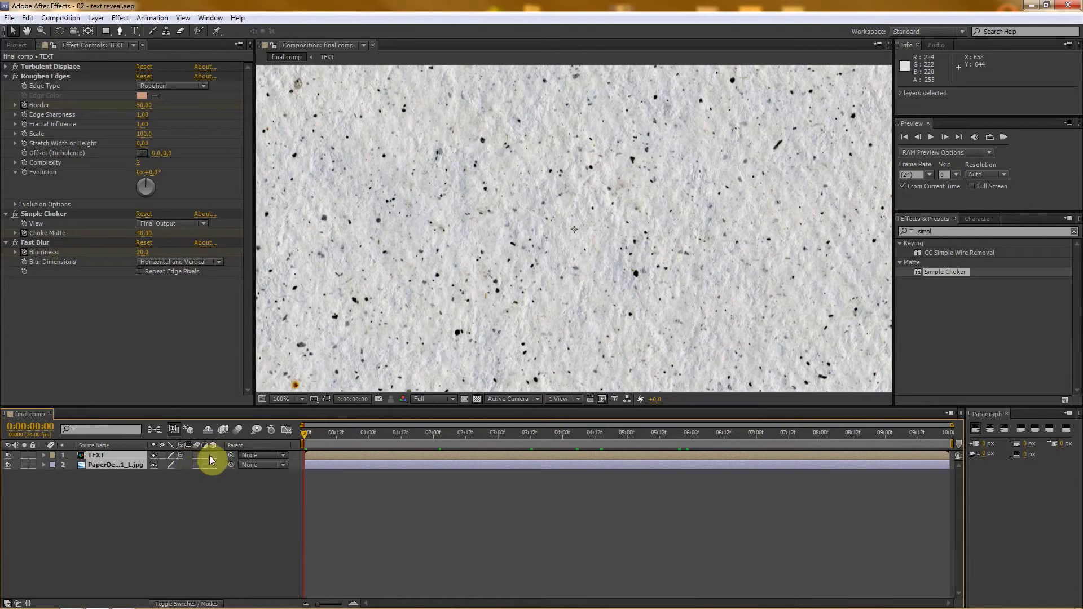
click(214, 455)
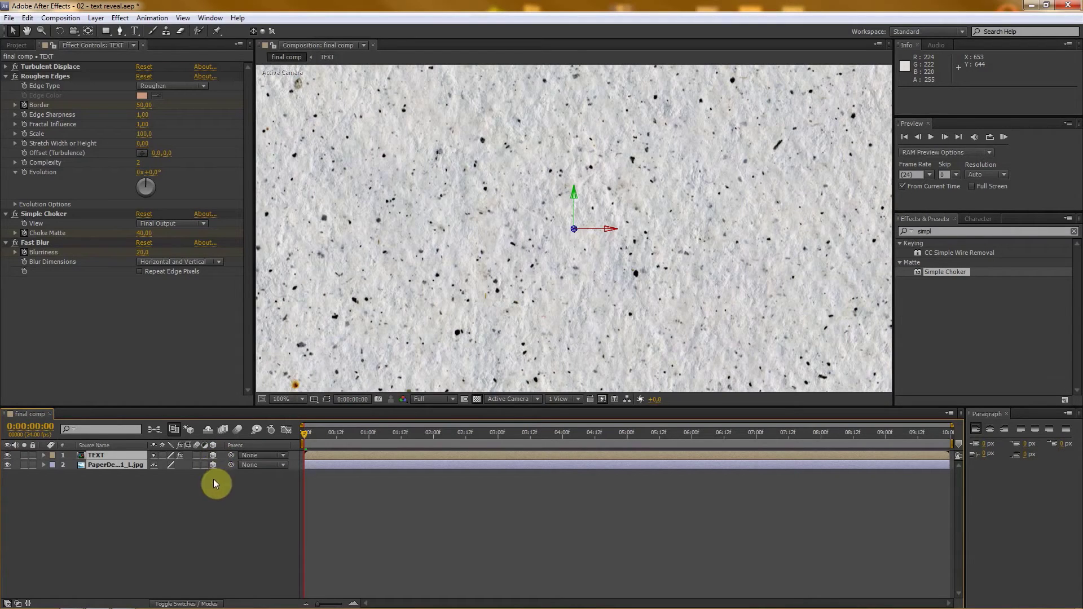
Add a two-node camera with the 35mm preset to final comp
click(124, 486)
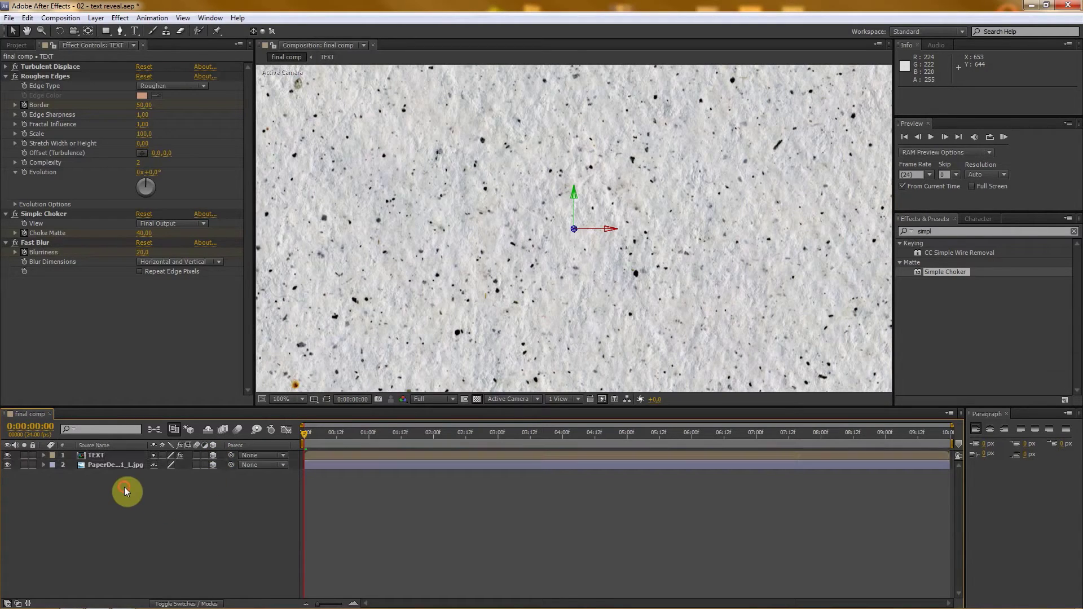
click(96, 18)
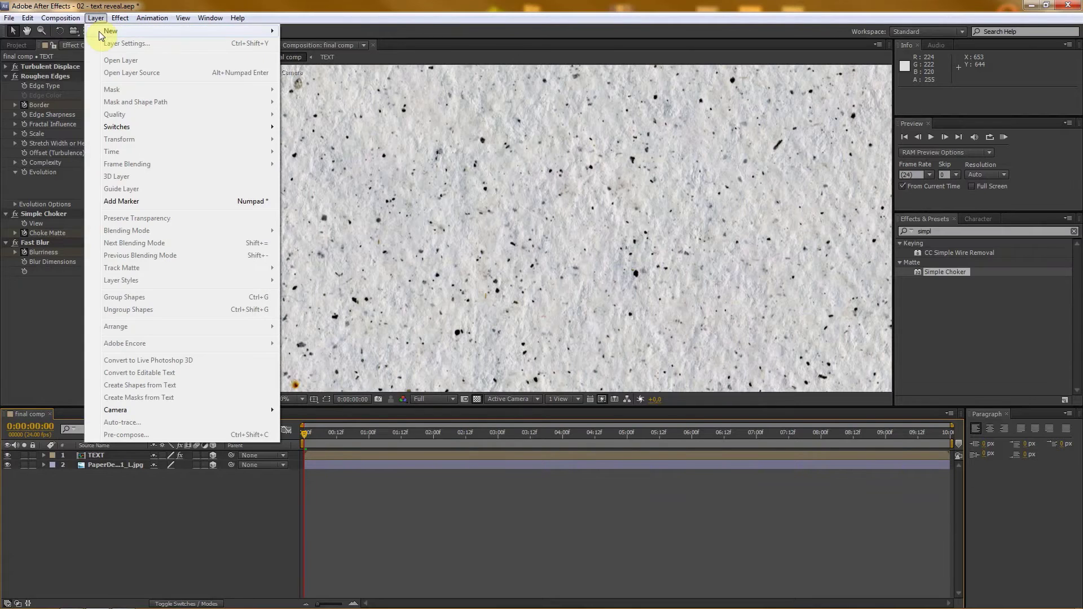
mouse_move(107, 31)
click(309, 68)
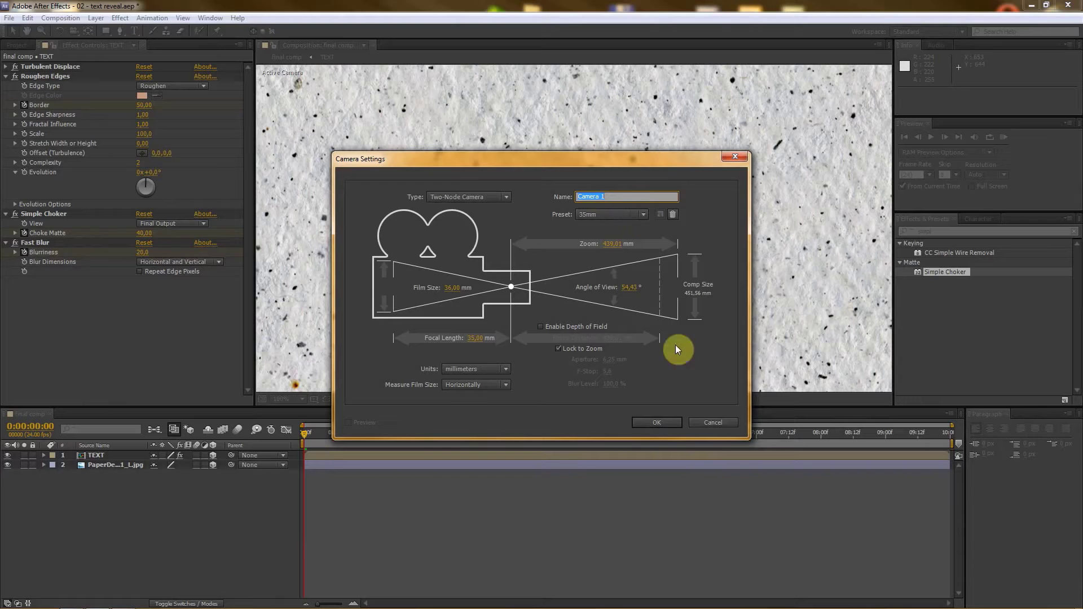
click(669, 423)
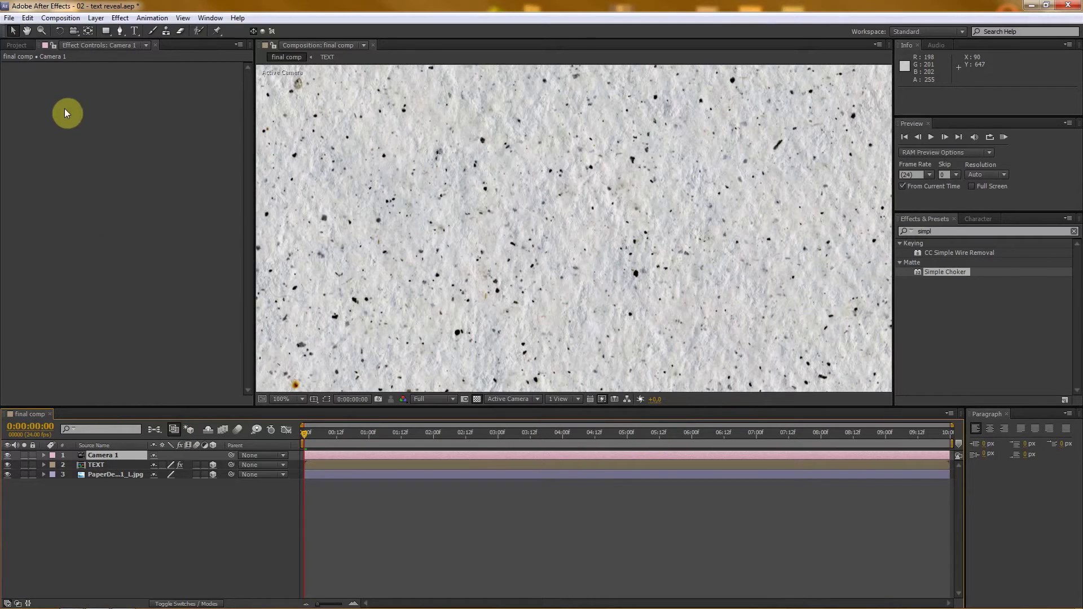
Add a null object, make it a 3D layer and rename it cam tracker
click(97, 18)
mouse_move(135, 32)
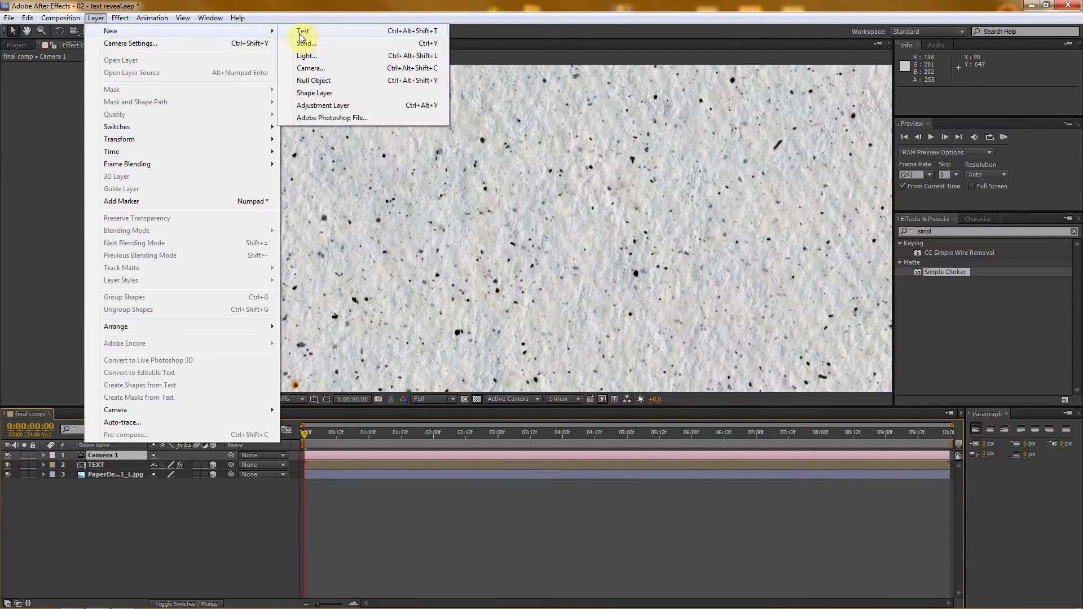
click(313, 80)
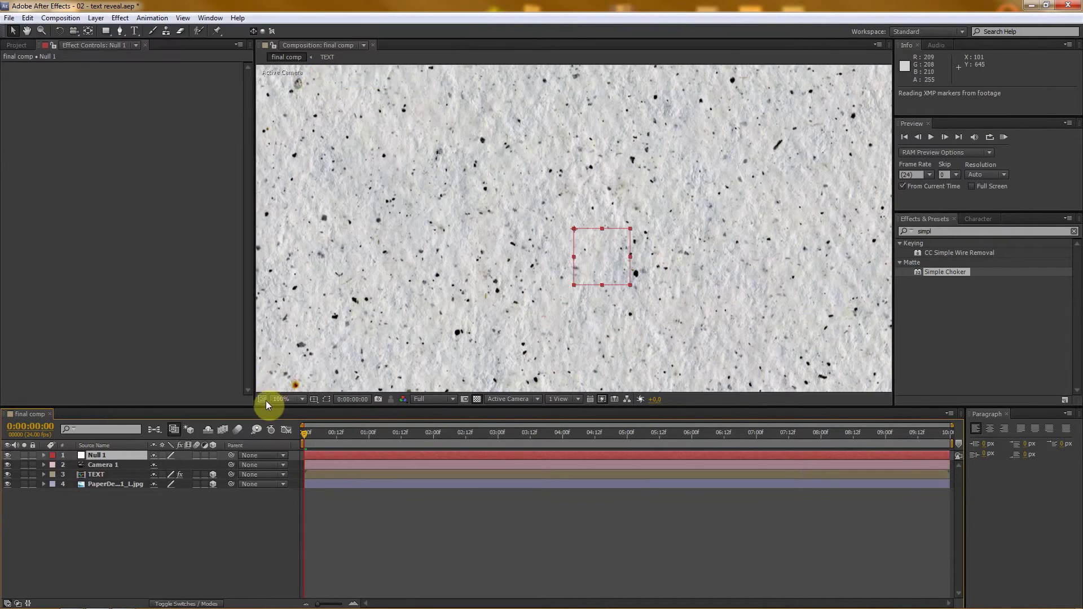
click(213, 455)
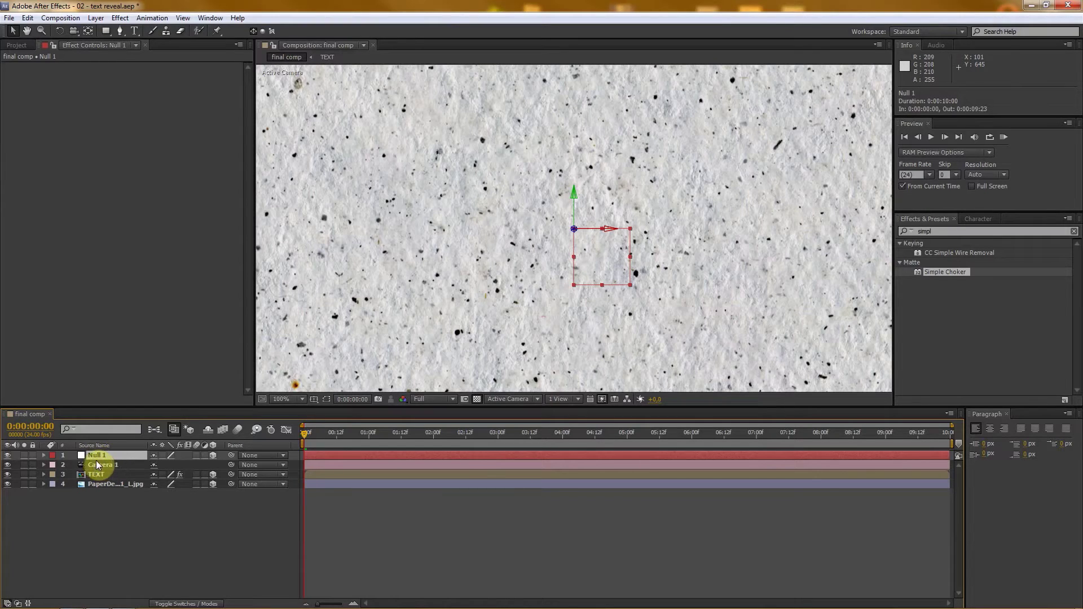
click(110, 456)
key(Return)
text(cam tra)
key(Return)
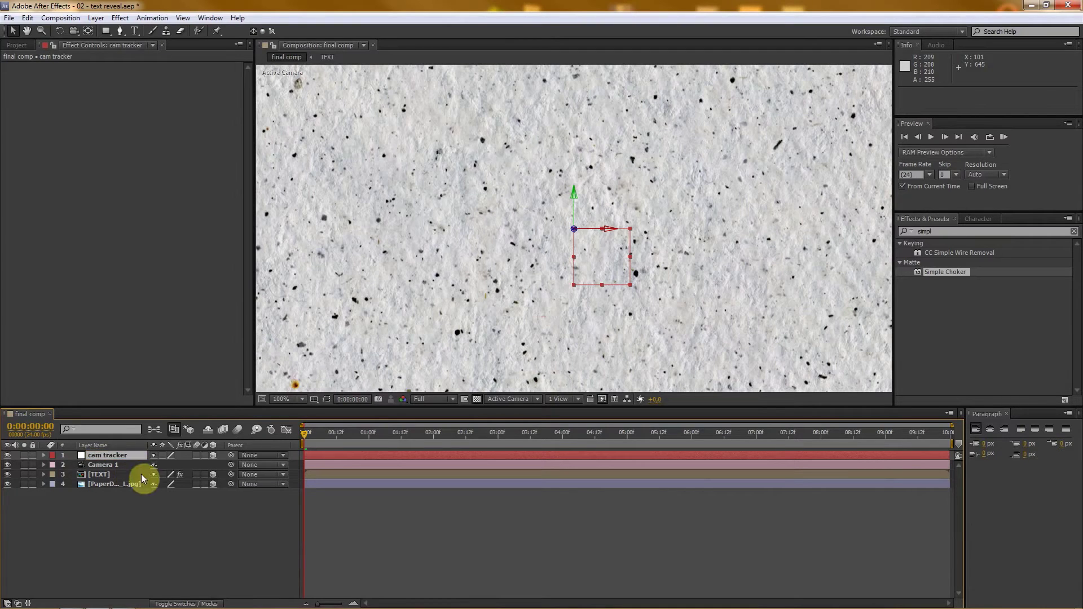
Parent the Camera 1 layer to the cam tracker null
click(109, 464)
drag(231, 465, 106, 455)
click(140, 512)
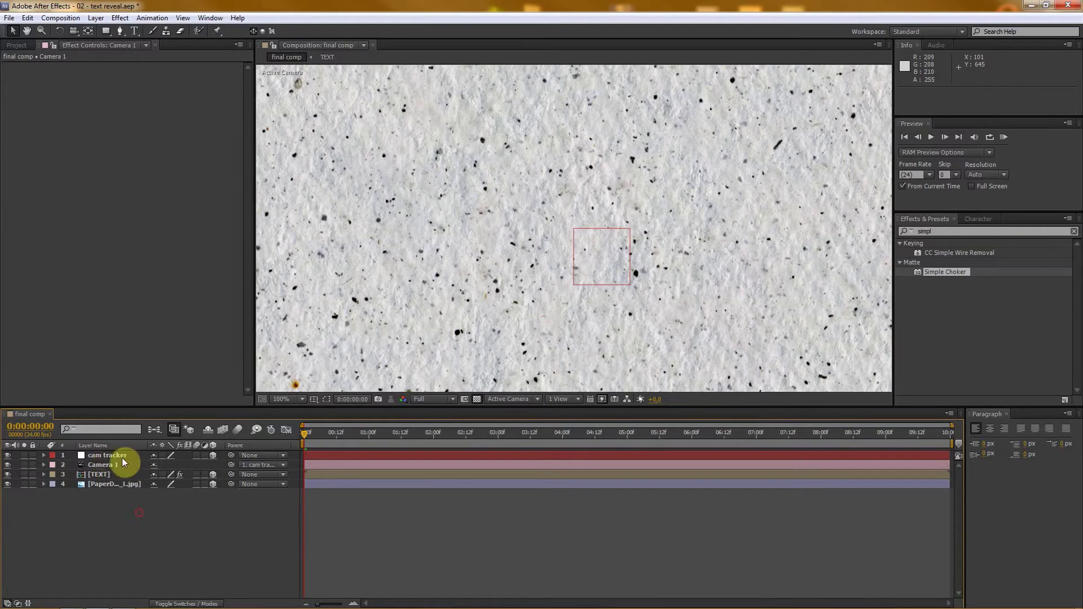
With the revealed text in view at 0:00:06:16, rotate the cam tracker null to 57° on X, 45° on Y and about 19° on Z
click(109, 455)
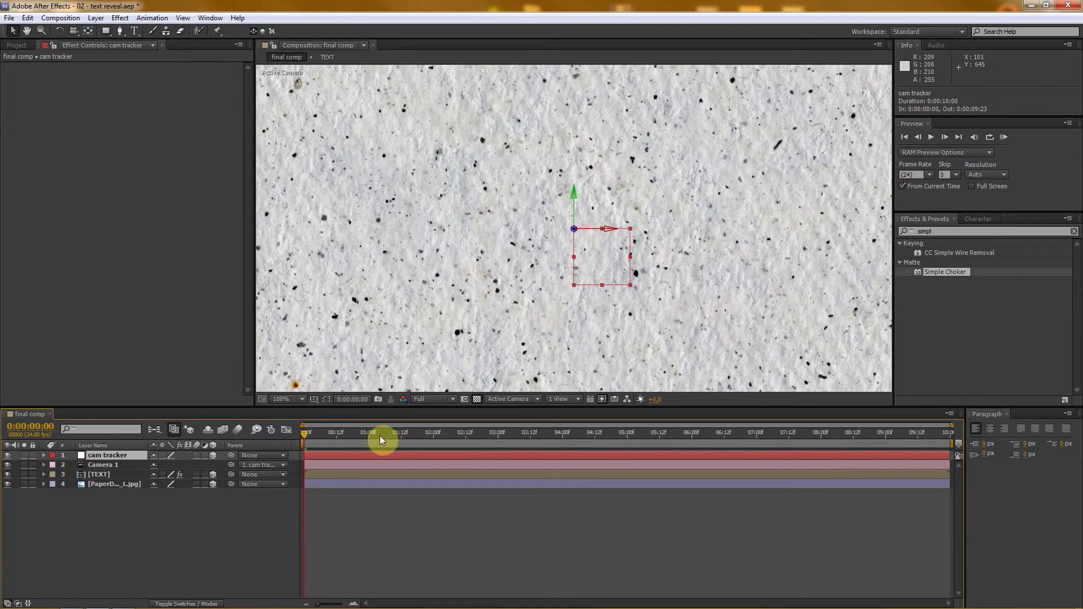
drag(304, 430, 737, 434)
scroll(641, 219, down, 2)
scroll(625, 254, up, 2)
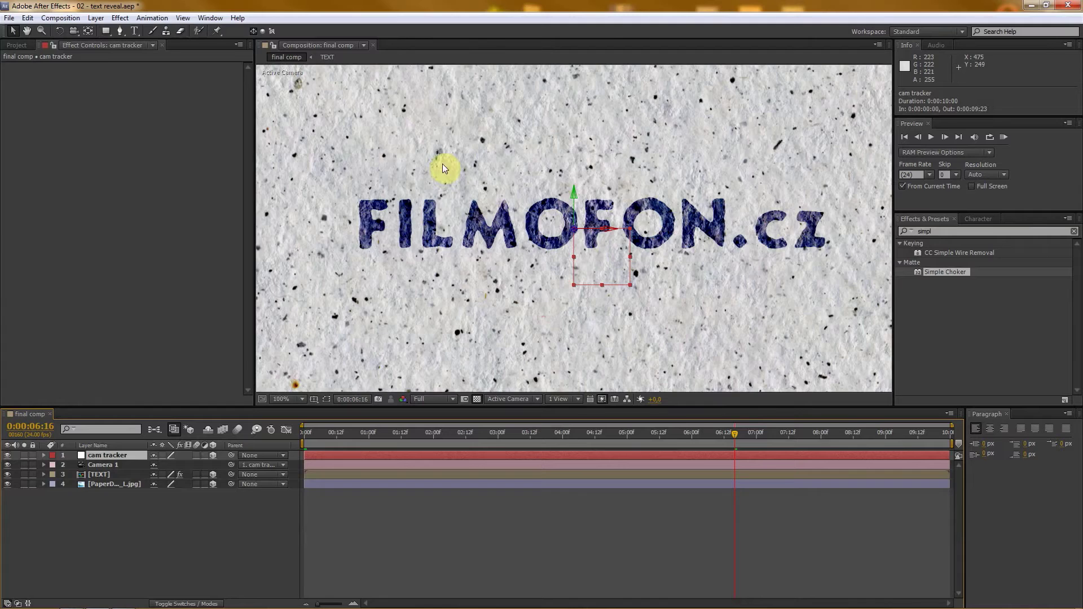
scroll(593, 230, down, 2)
scroll(573, 226, up, 2)
key(r)
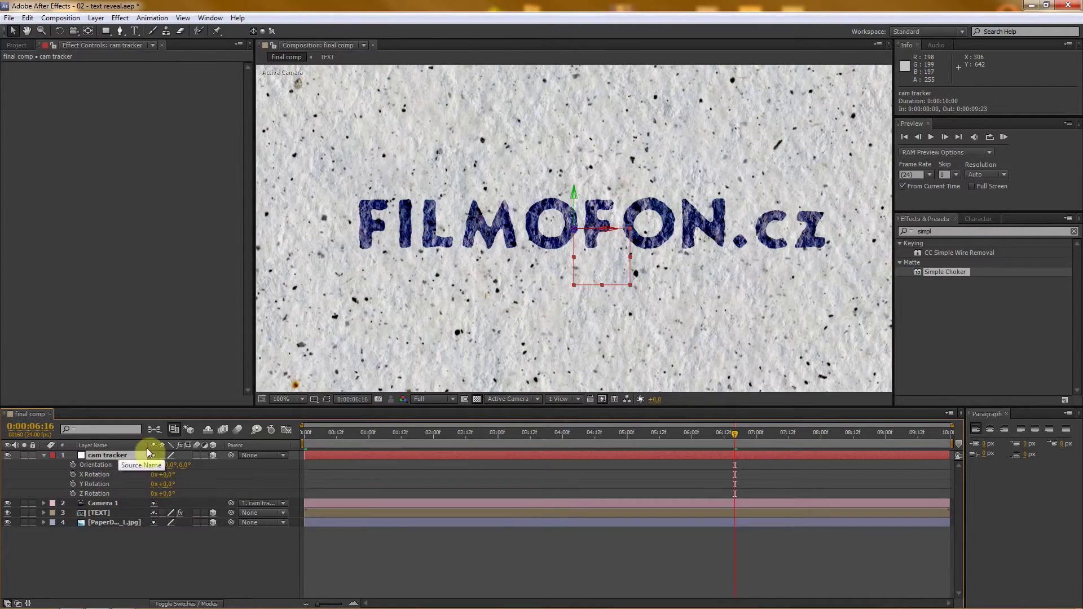
click(169, 475)
mouse_move(171, 475)
mouse_down()
mouse_move(191, 476)
mouse_move(175, 474)
mouse_up()
click(169, 474)
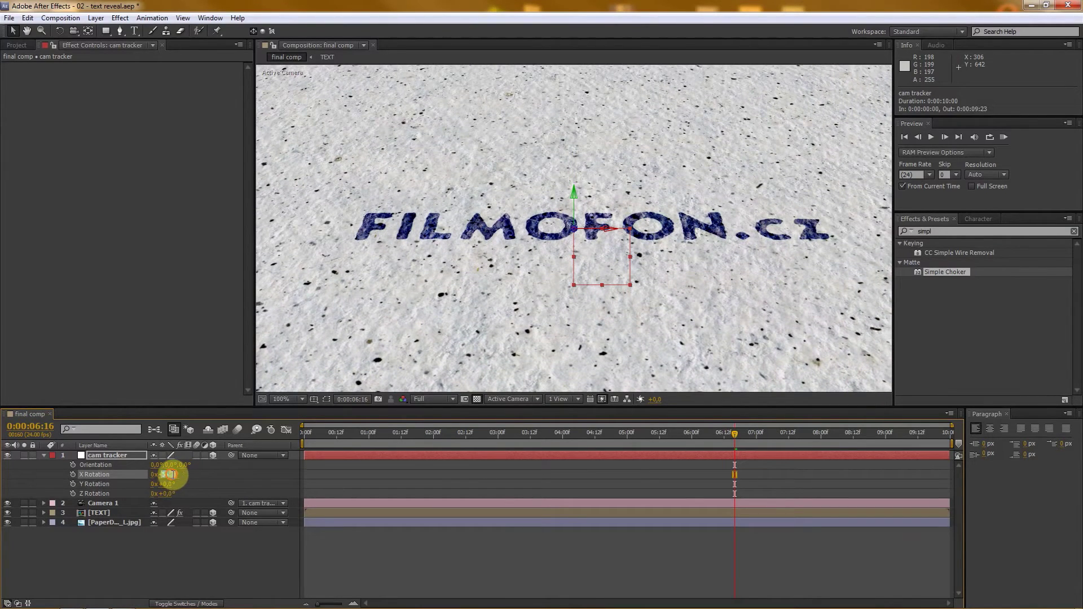
text(57)
key(Return)
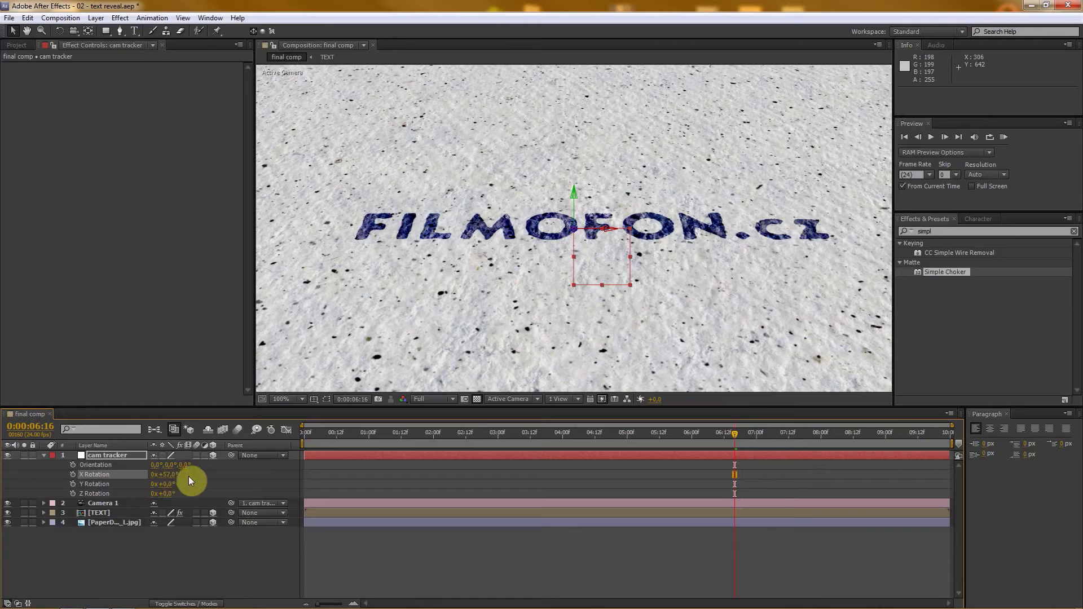
mouse_move(164, 485)
mouse_down()
mouse_move(190, 482)
mouse_move(176, 492)
mouse_up()
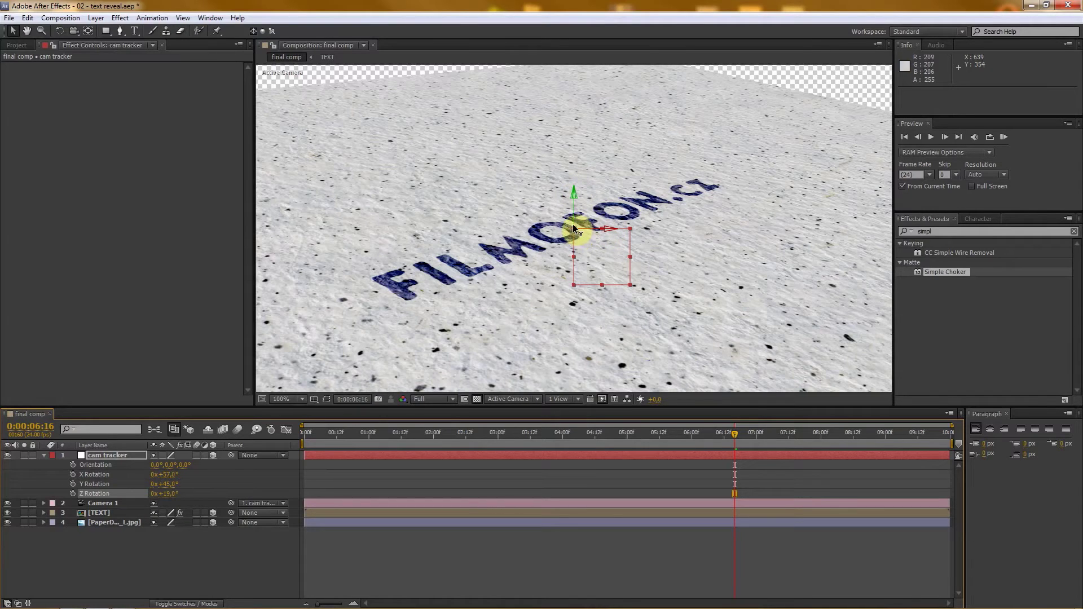
Move the cam tracker null to about 973, -247, 394 to frame the text's first letter up close
drag(574, 228, 68, 301)
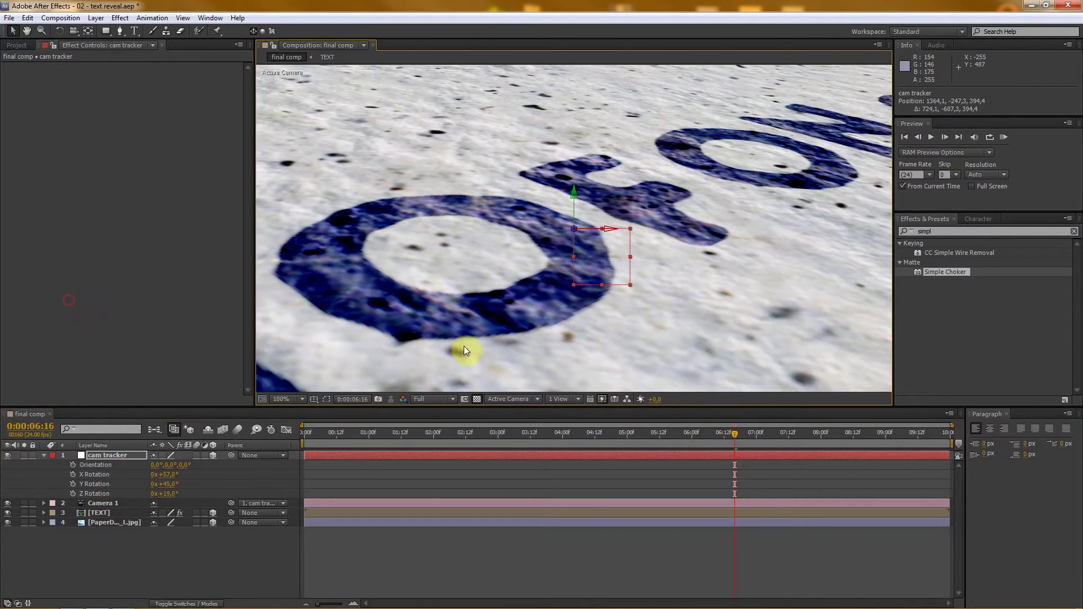
click(117, 456)
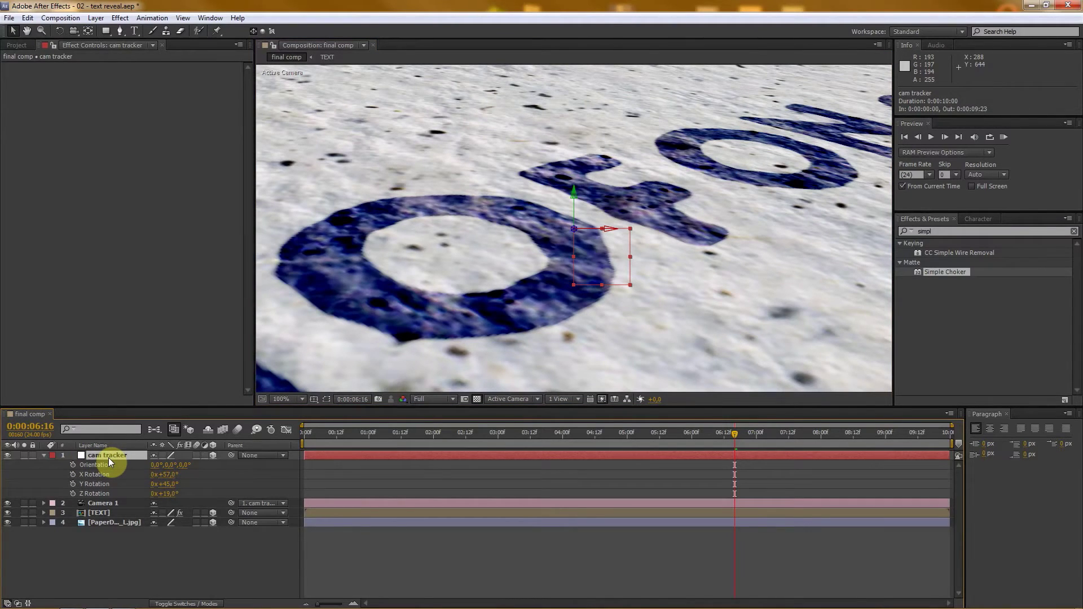
key(shift+p)
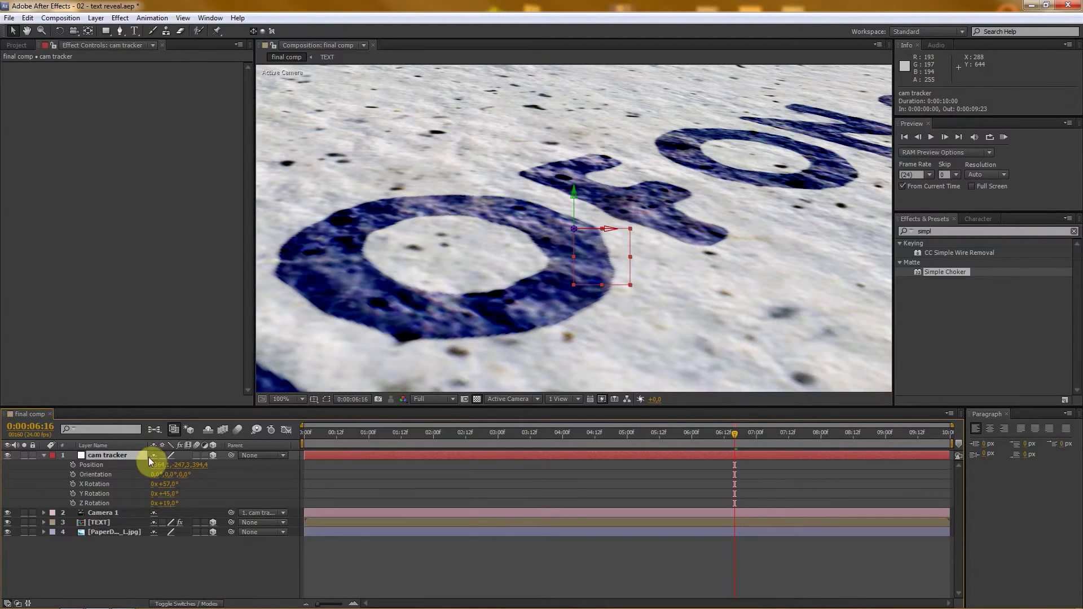
drag(157, 473, 2, 520)
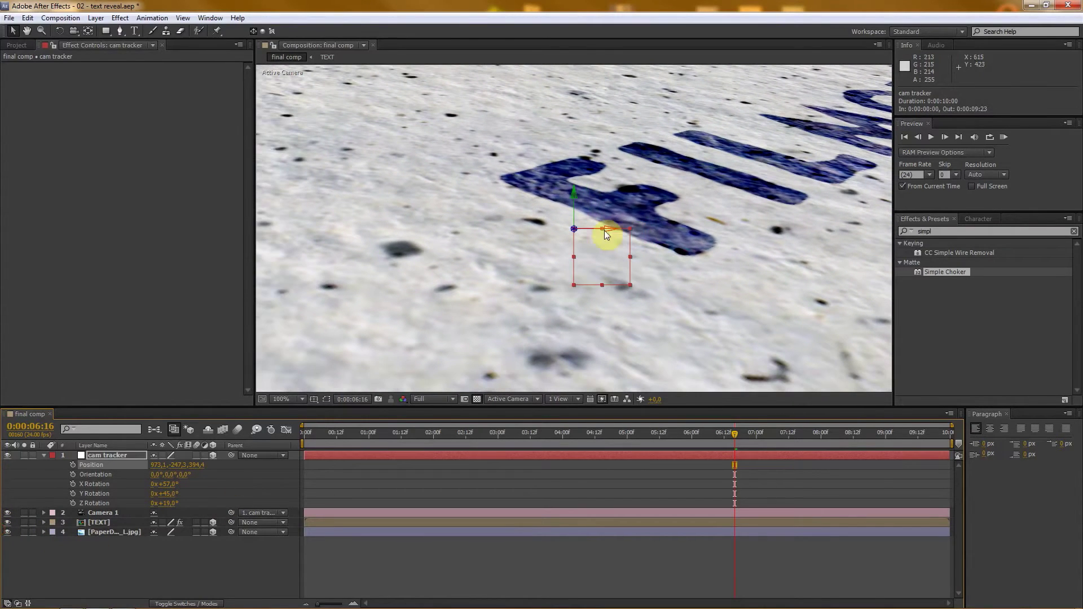
Add a Position keyframe to the cam tracker null and place it at the composition's first frame
click(73, 465)
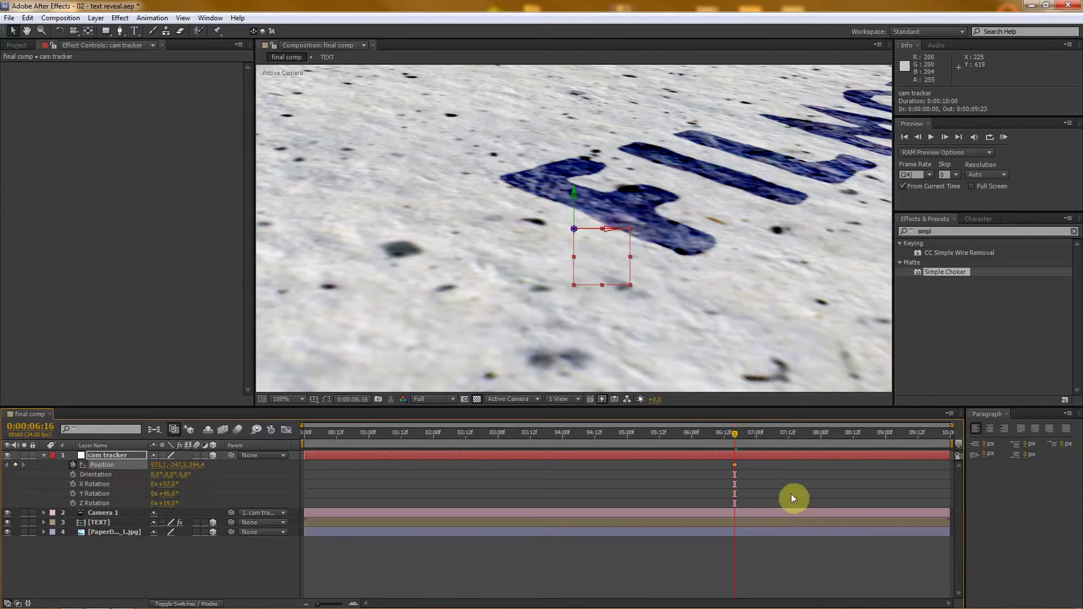
drag(734, 465, 703, 465)
drag(333, 470, 311, 470)
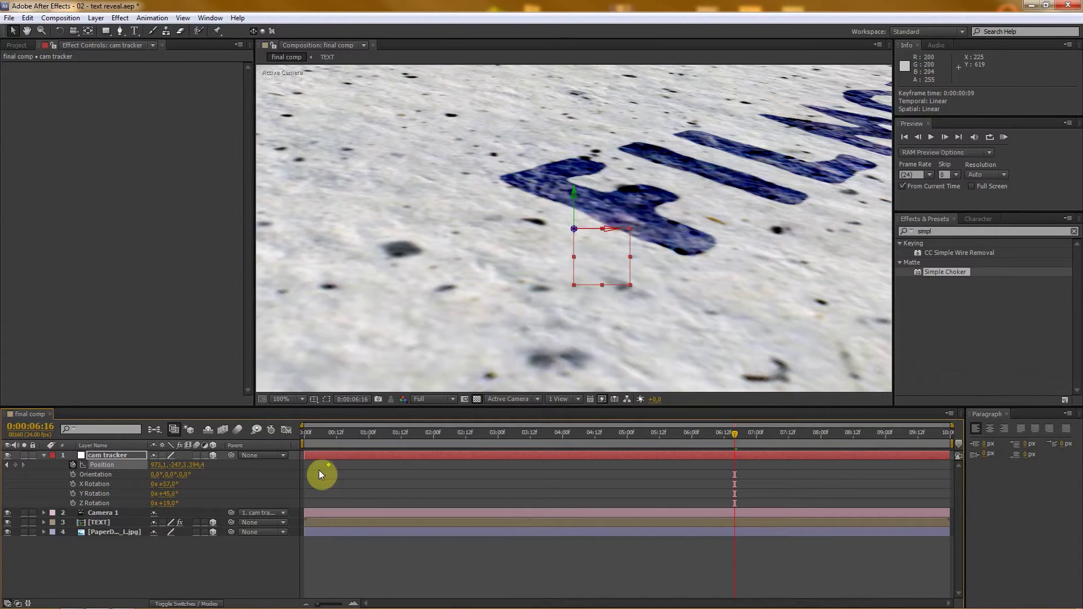
Keyframe the cam tracker's X position to about 1775 at 0:00:09:23 and scrub back to 0:00:03:16 to check the camera move
drag(742, 434, 967, 439)
drag(153, 470, 576, 436)
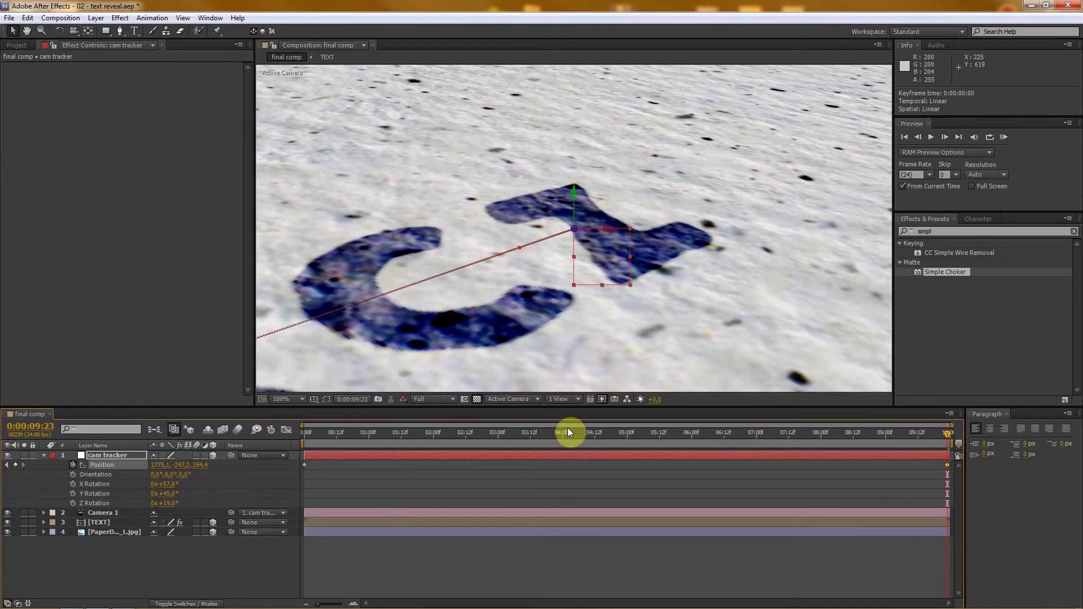
click(277, 578)
drag(949, 435, 543, 382)
click(223, 580)
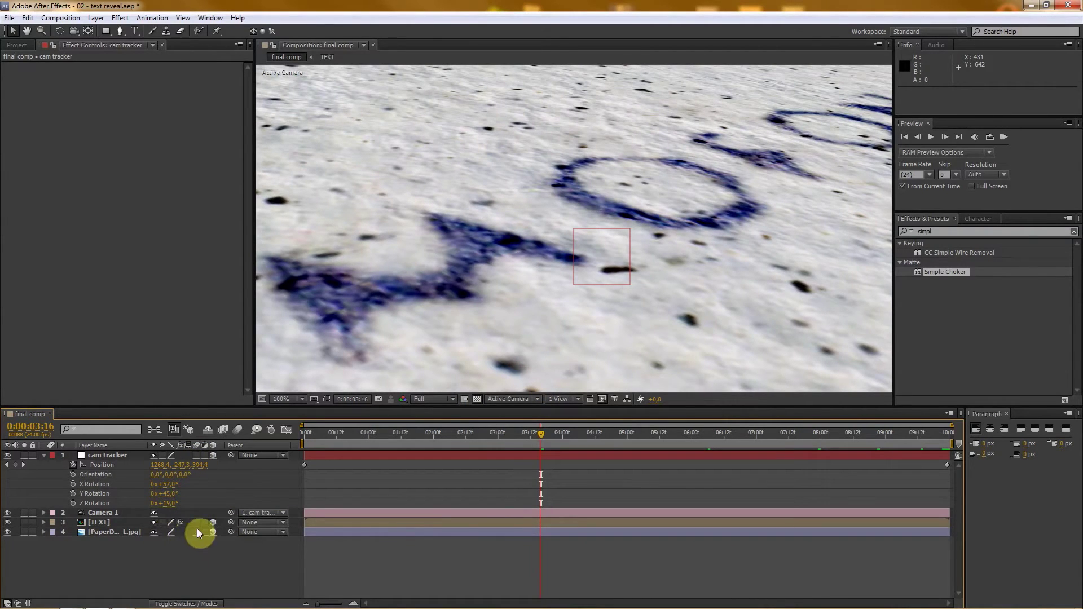
Try motion blur on the TEXT and paper texture layers and the composition, and switch it off again
drag(196, 522, 197, 533)
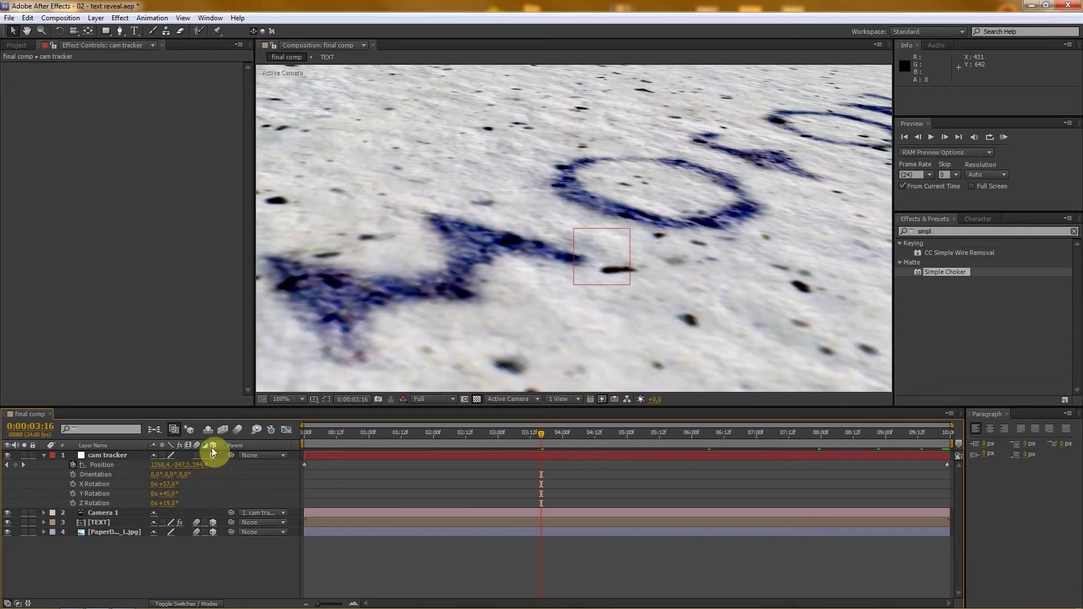
click(239, 432)
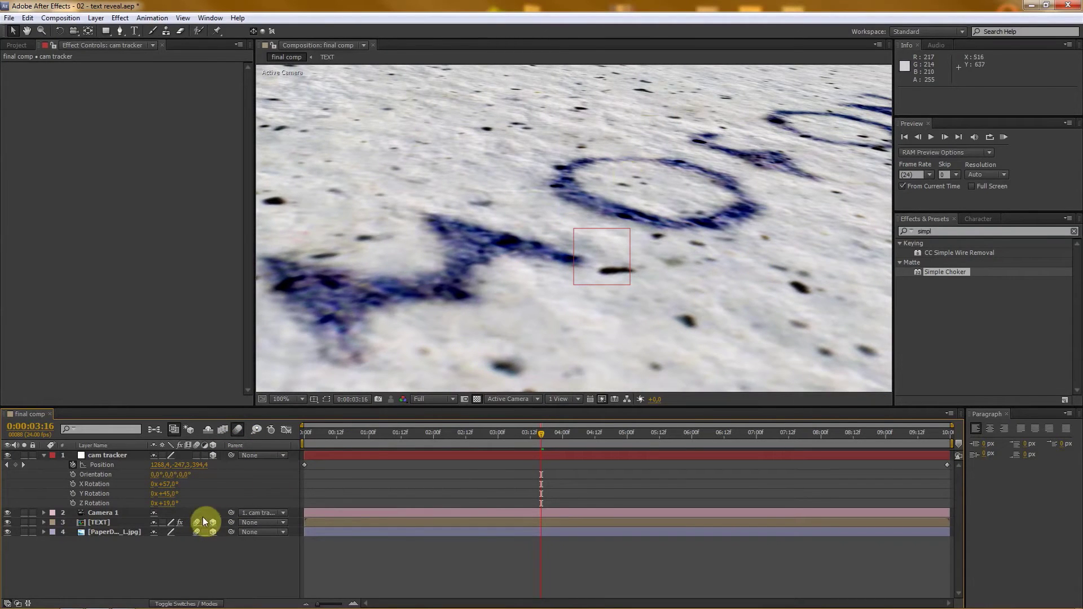
drag(195, 523, 196, 532)
click(239, 429)
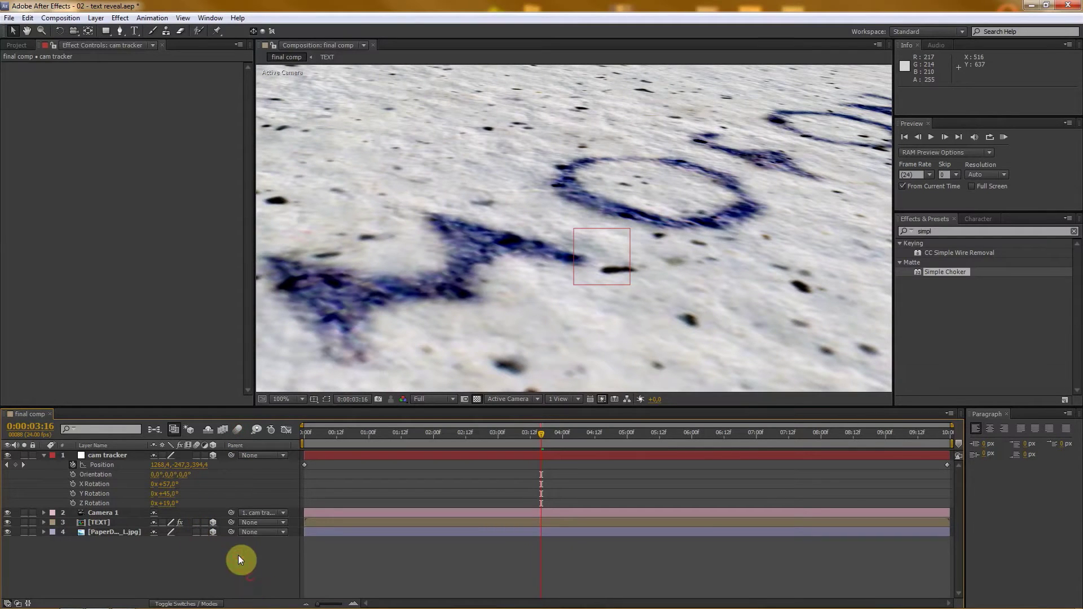
Collapse the cam tracker null's properties and hide the null from view
click(114, 456)
click(44, 456)
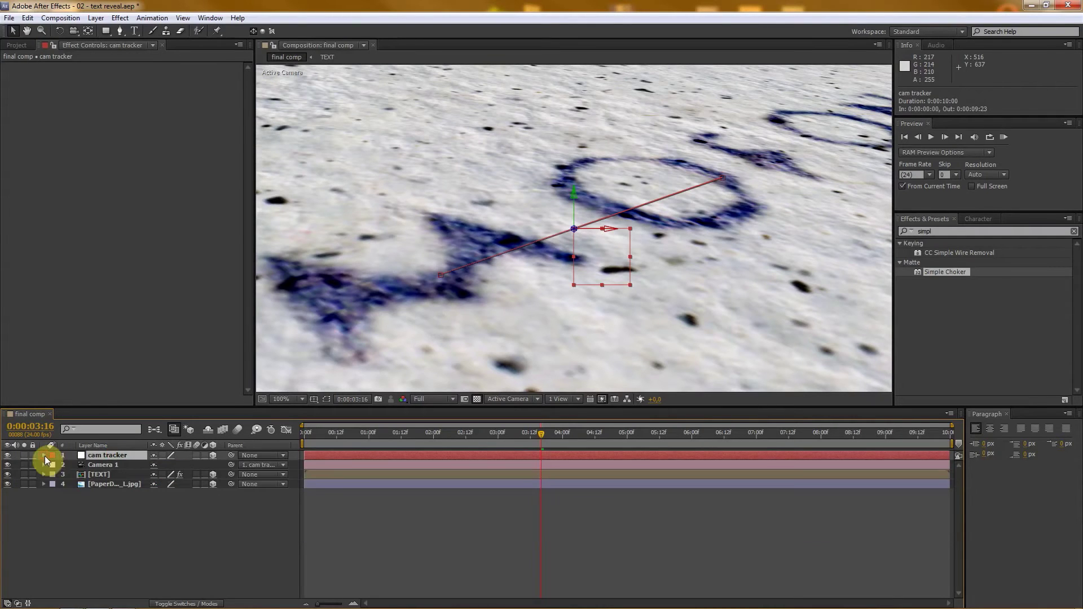
click(90, 509)
click(106, 455)
click(123, 523)
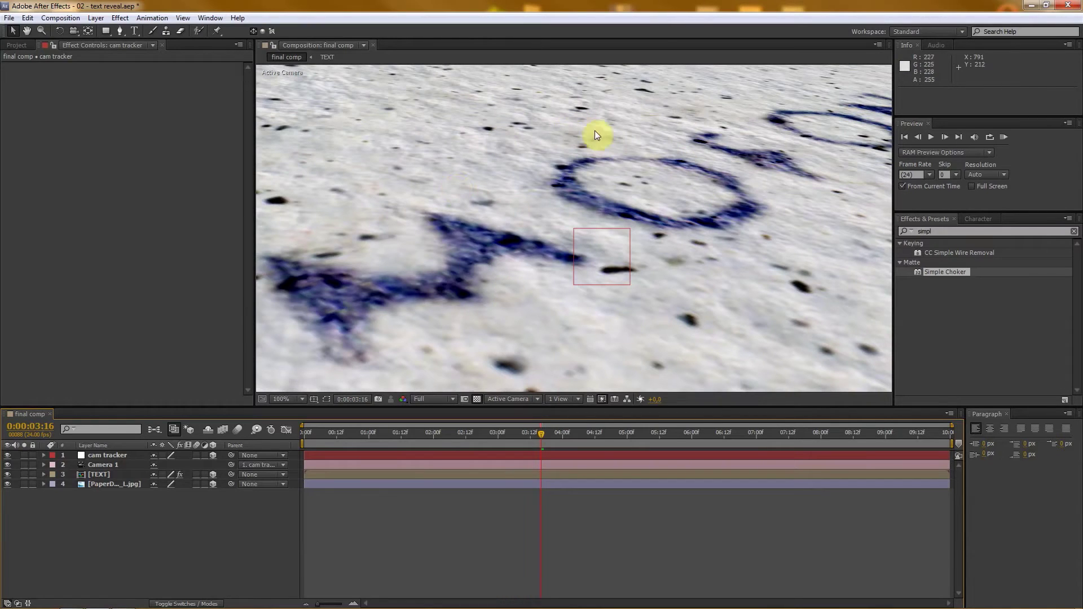
click(8, 456)
Expand the camera options of Camera 1 and turn on Depth of Field
click(104, 465)
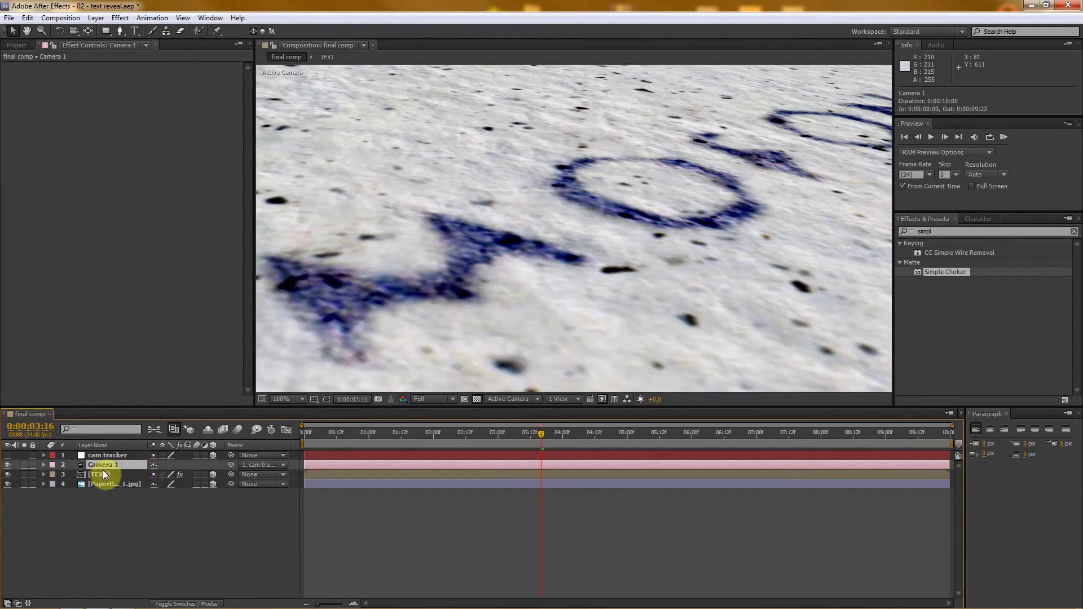
click(44, 467)
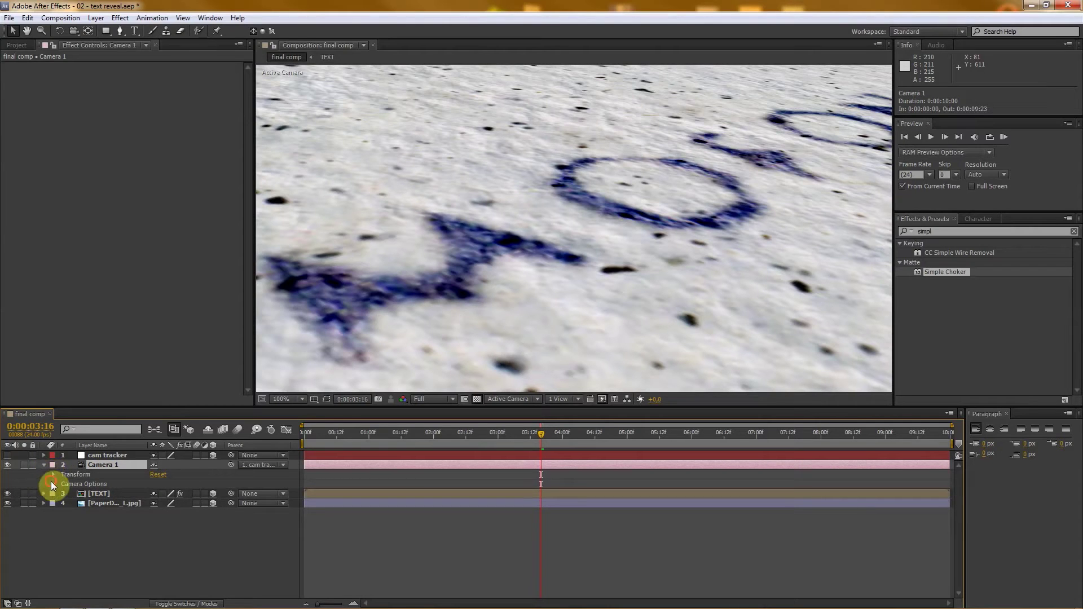
click(50, 483)
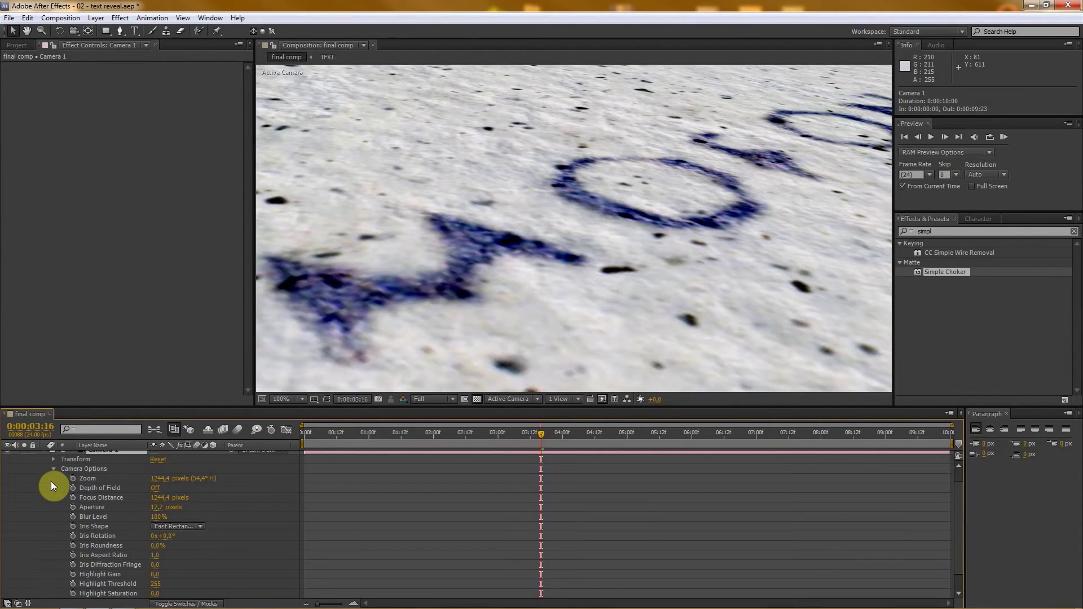
click(155, 488)
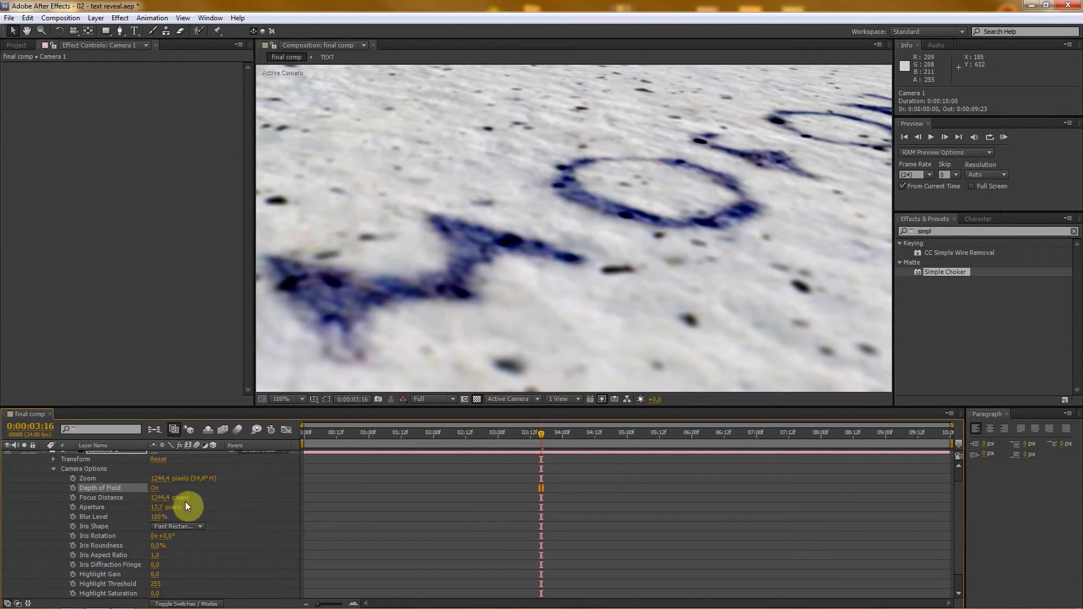
Set Camera 1's focus distance to about 650 pixels and its aperture to 150 pixels
click(105, 499)
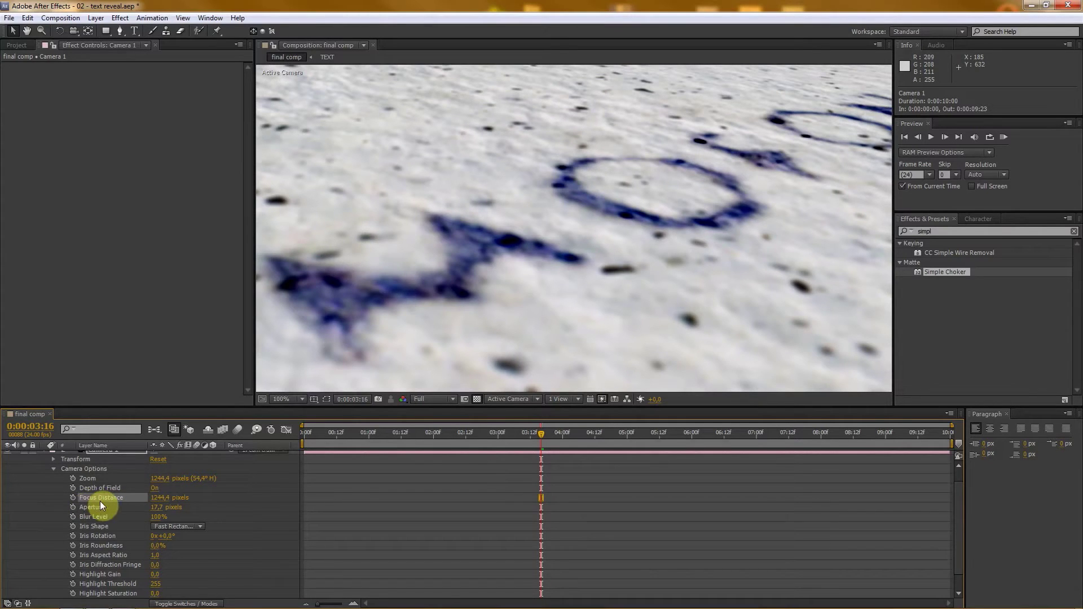
drag(160, 499, 29, 487)
click(89, 507)
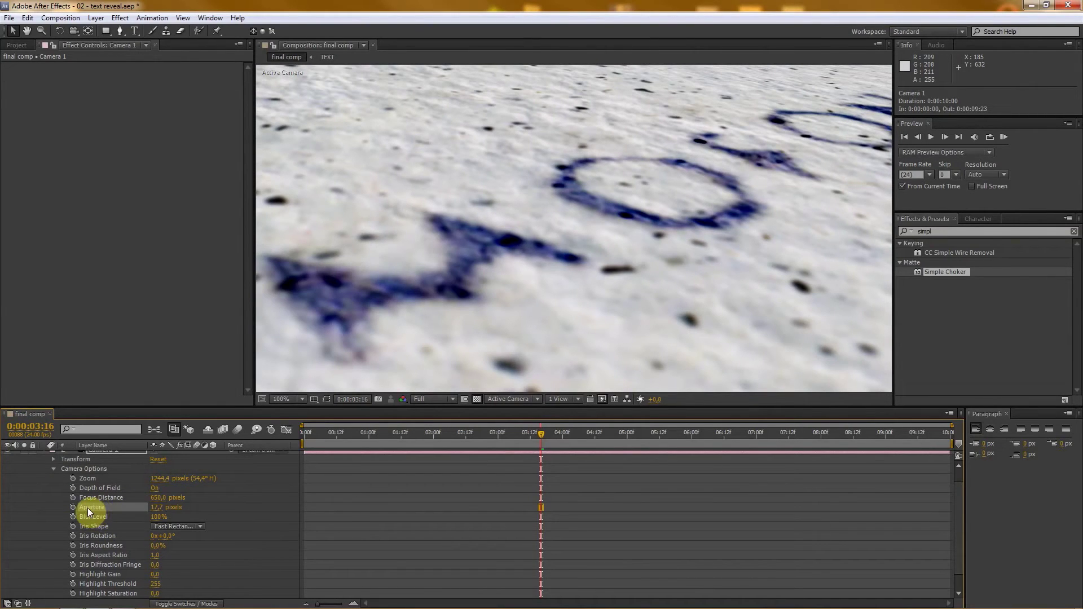
click(157, 508)
text(150)
key(Return)
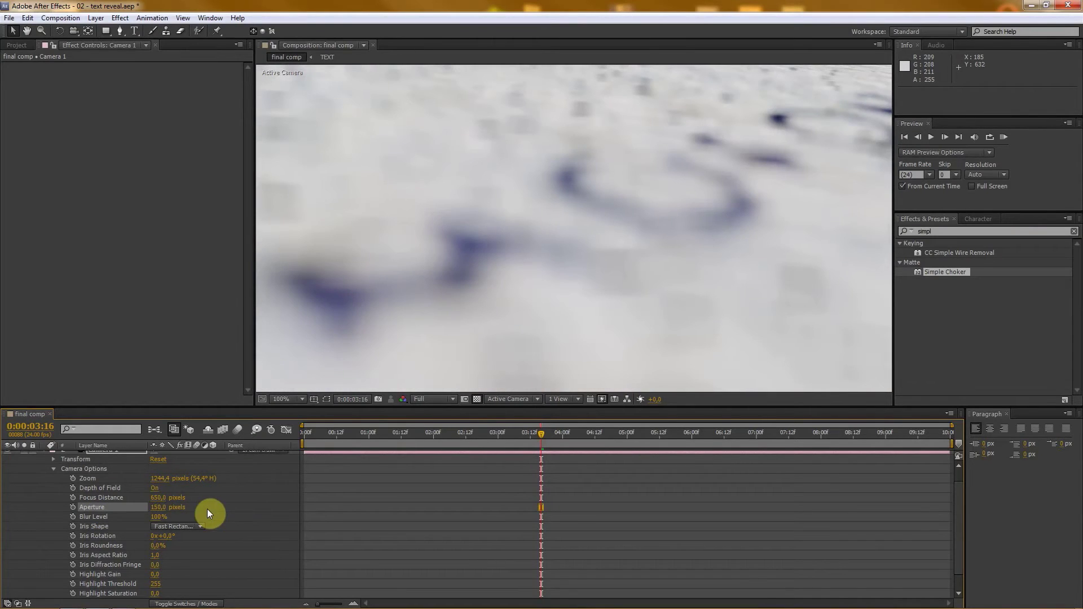
Reduce Camera 1's focus distance to about 204 pixels so the focus falls on the nearer letters
drag(167, 500, 141, 499)
drag(110, 499, 2, 492)
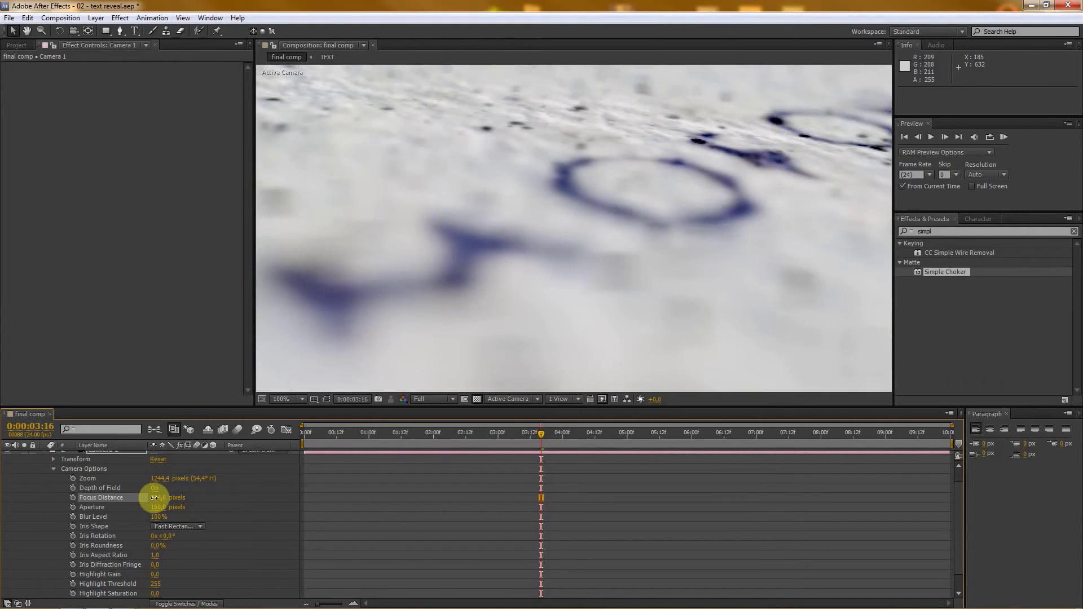
drag(150, 497, 147, 498)
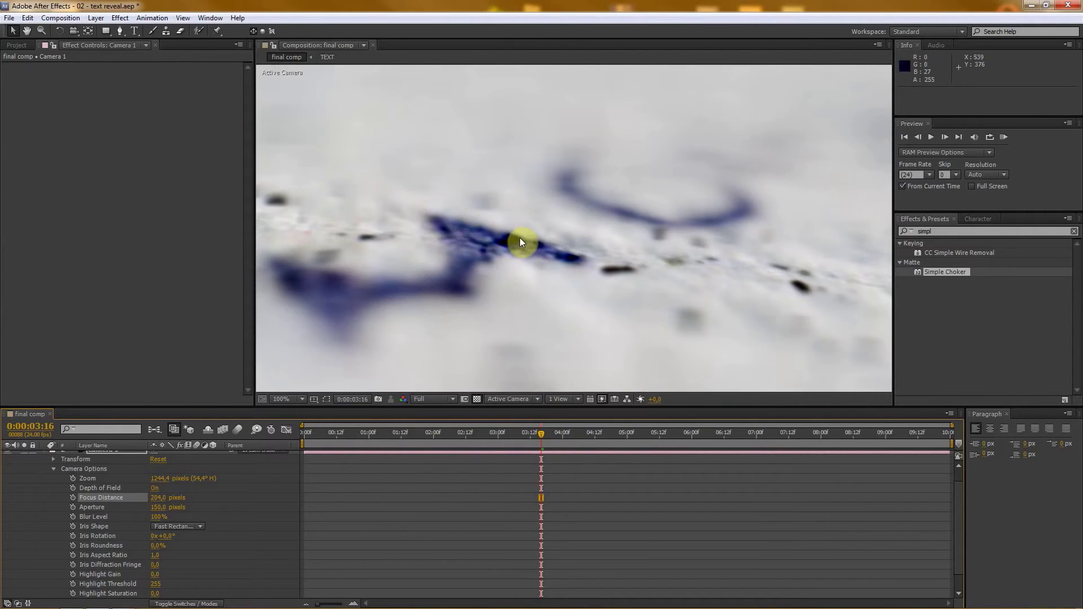
Try a 50-pixel aperture on Camera 1 and settle on 30 pixels
click(161, 508)
text(50)
key(Return)
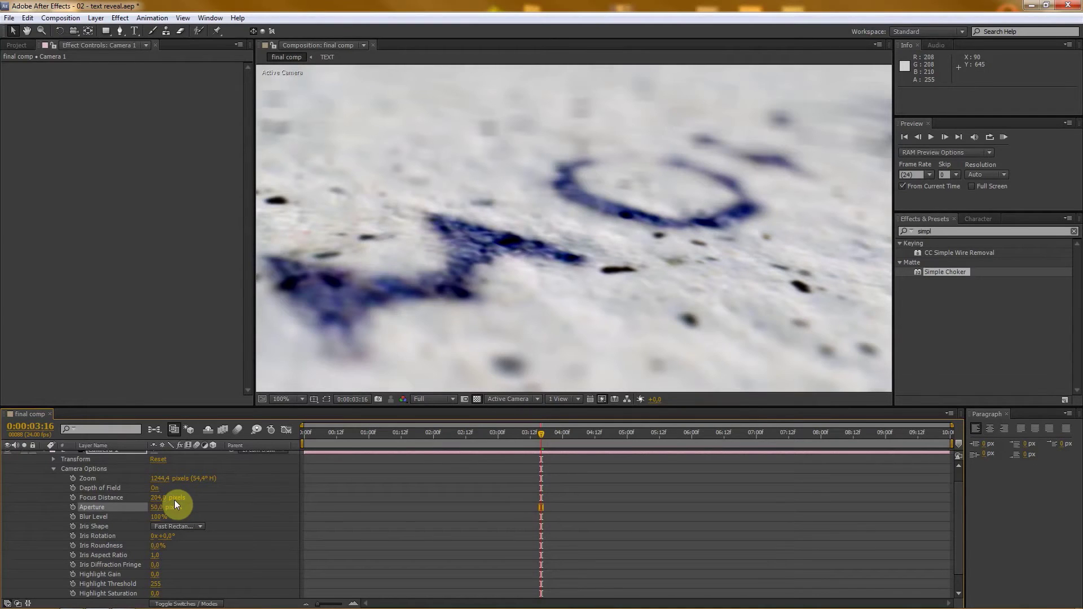
click(159, 509)
text(30)
key(Return)
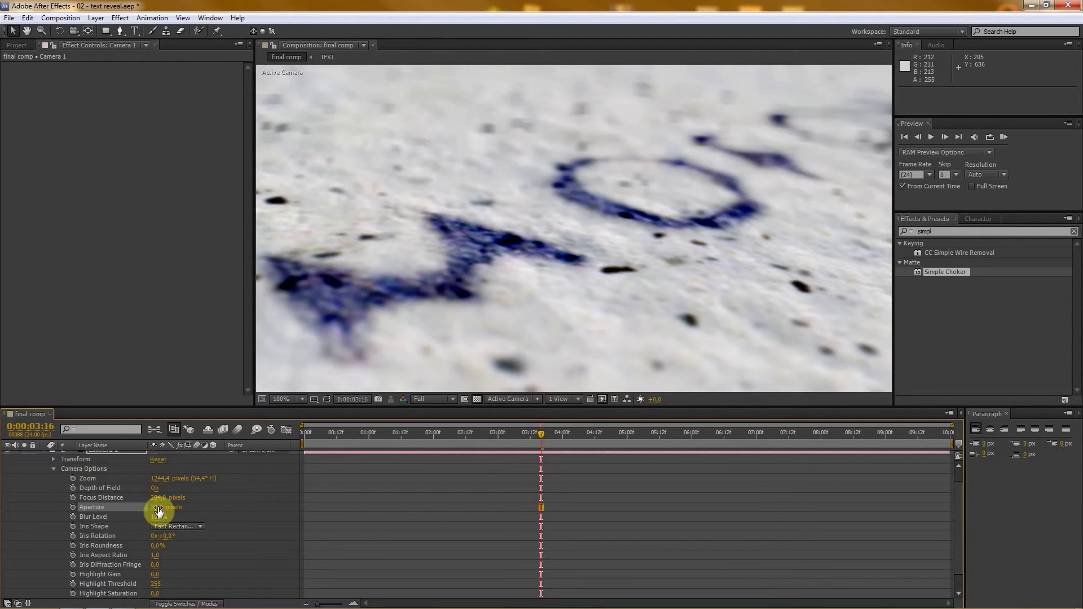
Enlarge the timeline area and collapse Camera 1's camera options and layer properties
drag(182, 407, 182, 382)
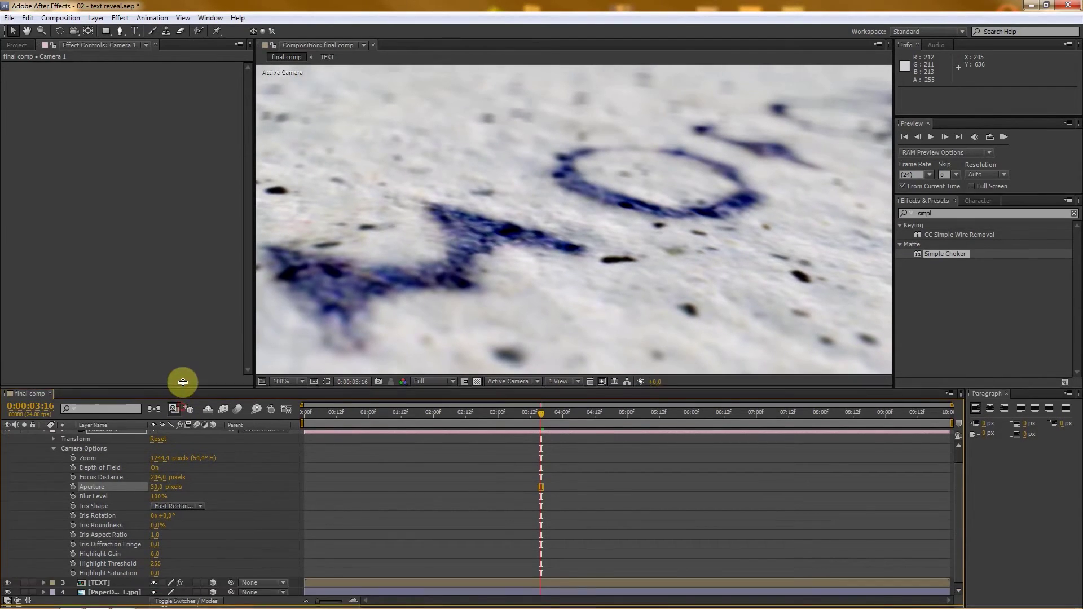
click(53, 447)
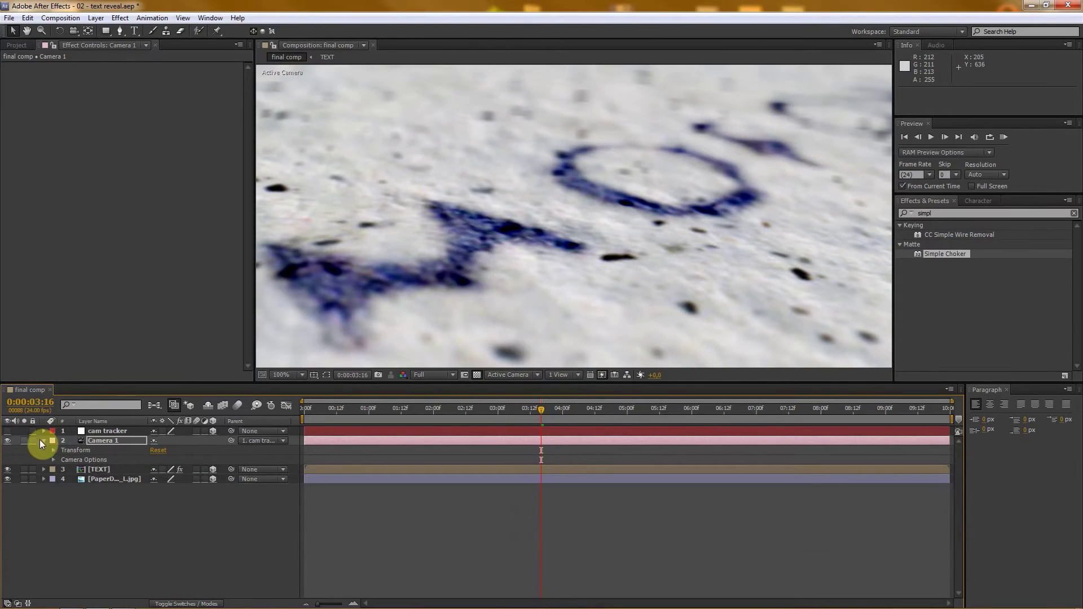
click(42, 441)
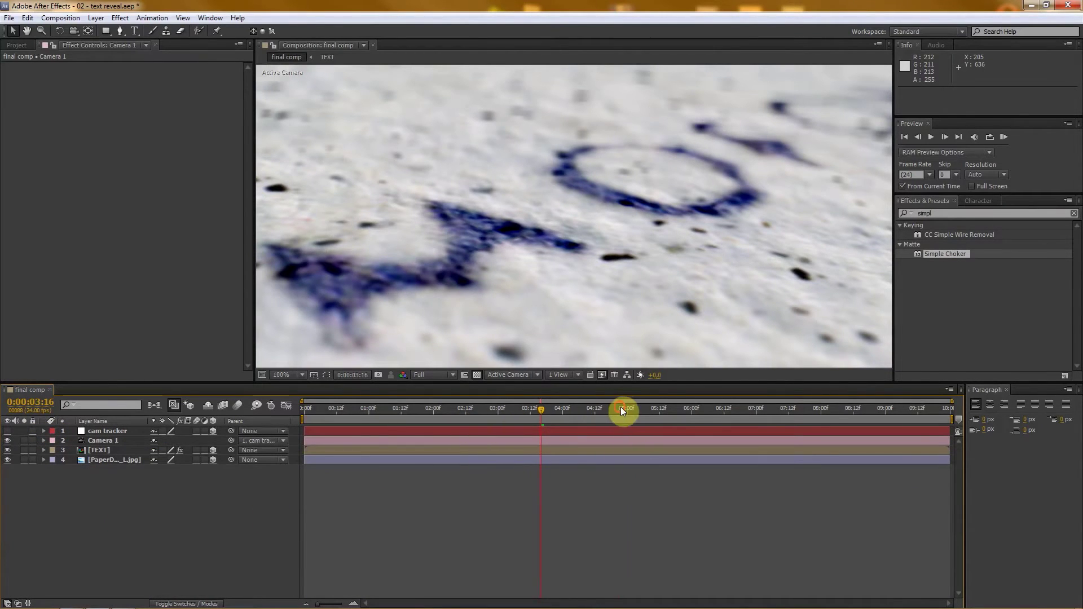
Check the depth-of-field blur at several times along the final comp and return to its first frame
click(620, 407)
drag(685, 383, 687, 434)
click(702, 462)
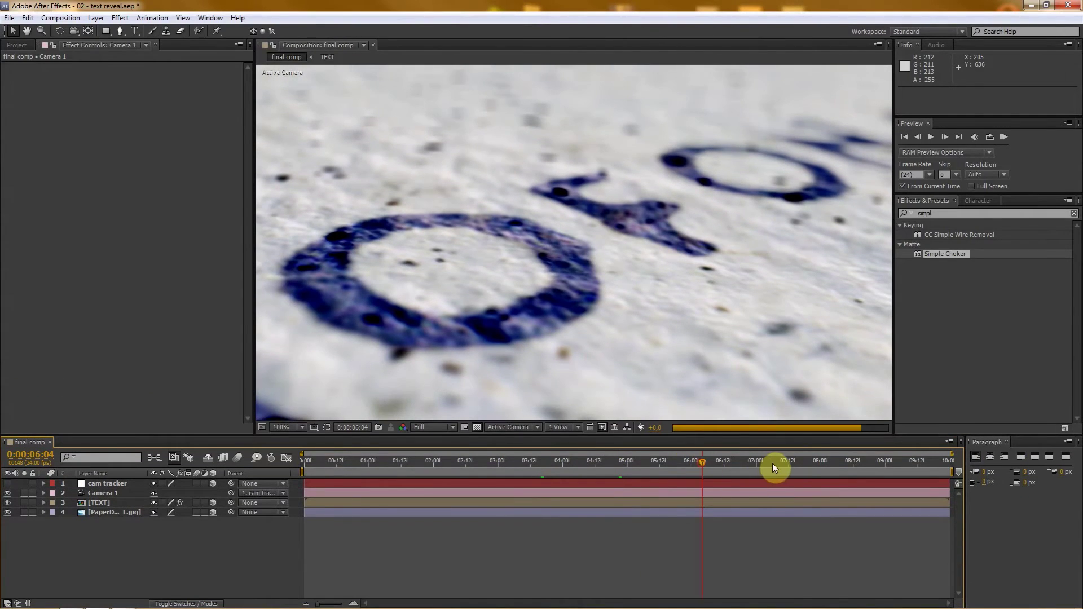
click(793, 462)
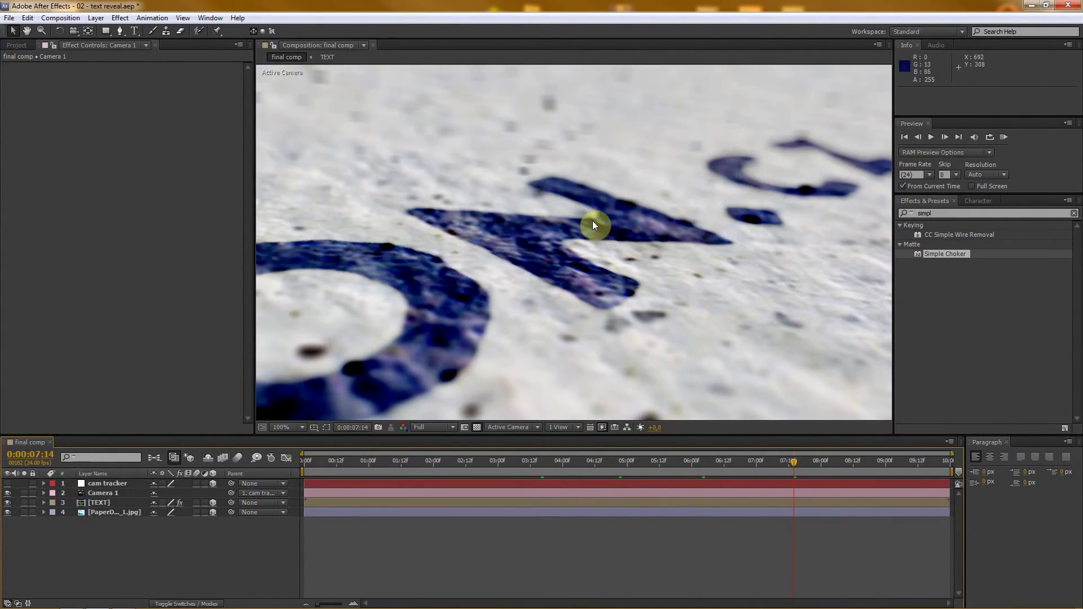
click(853, 462)
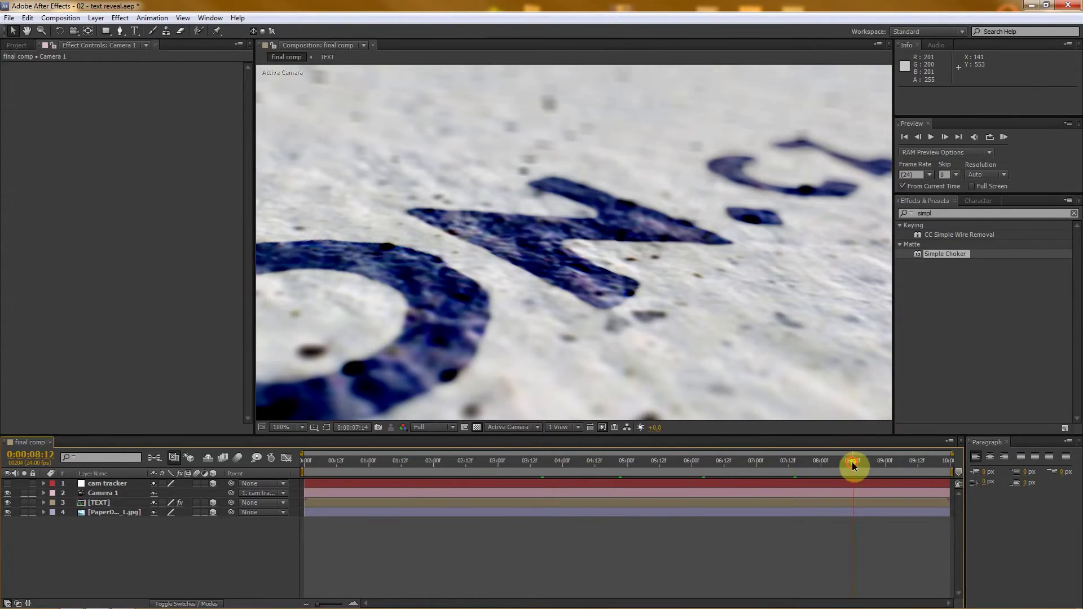
click(623, 462)
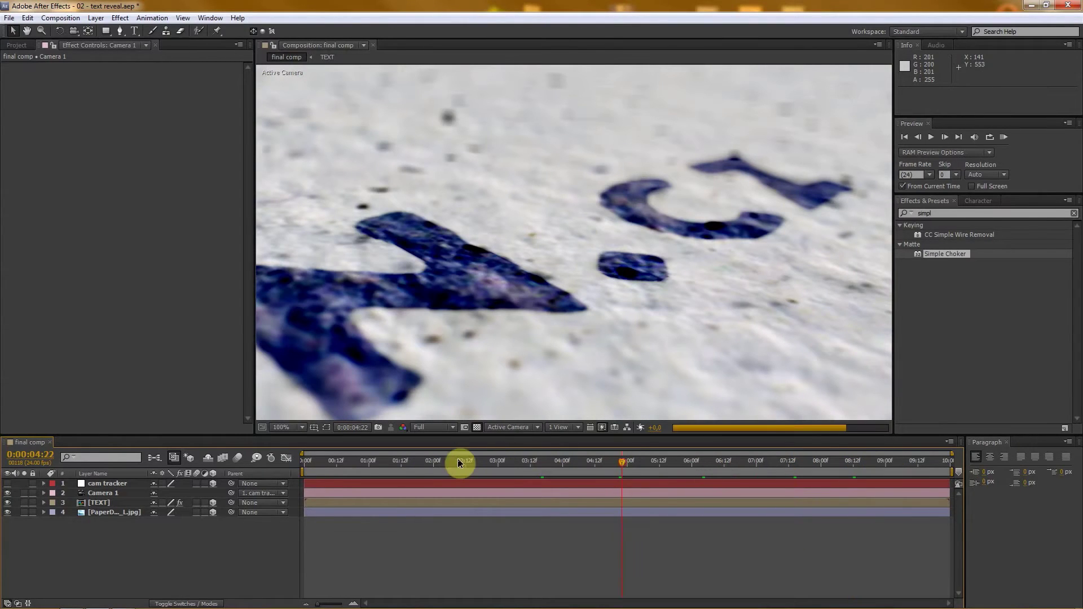
click(435, 462)
click(364, 463)
drag(364, 462, 609, 463)
key(Home)
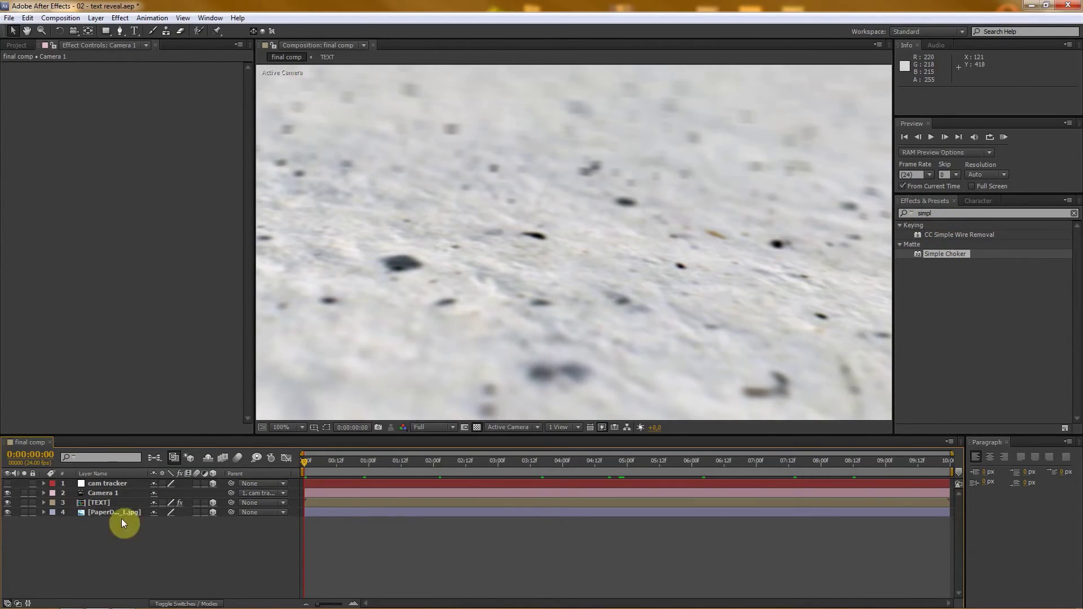
Create a new 1280 x 720 composition named "text 2" at 24 fps, lasting 10 seconds
click(15, 47)
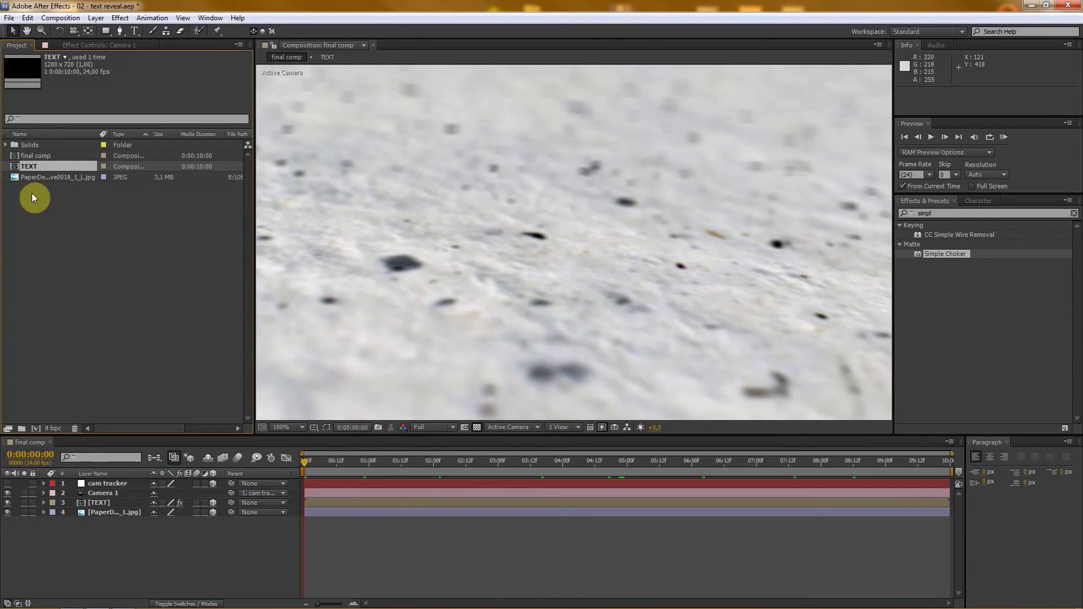
click(36, 428)
text(text 2)
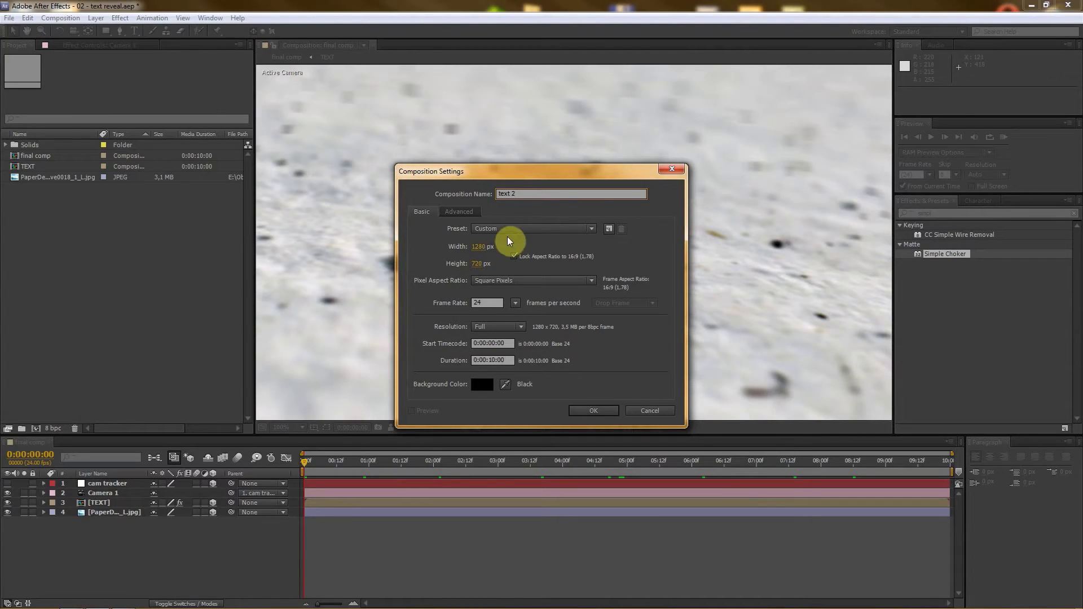
click(583, 411)
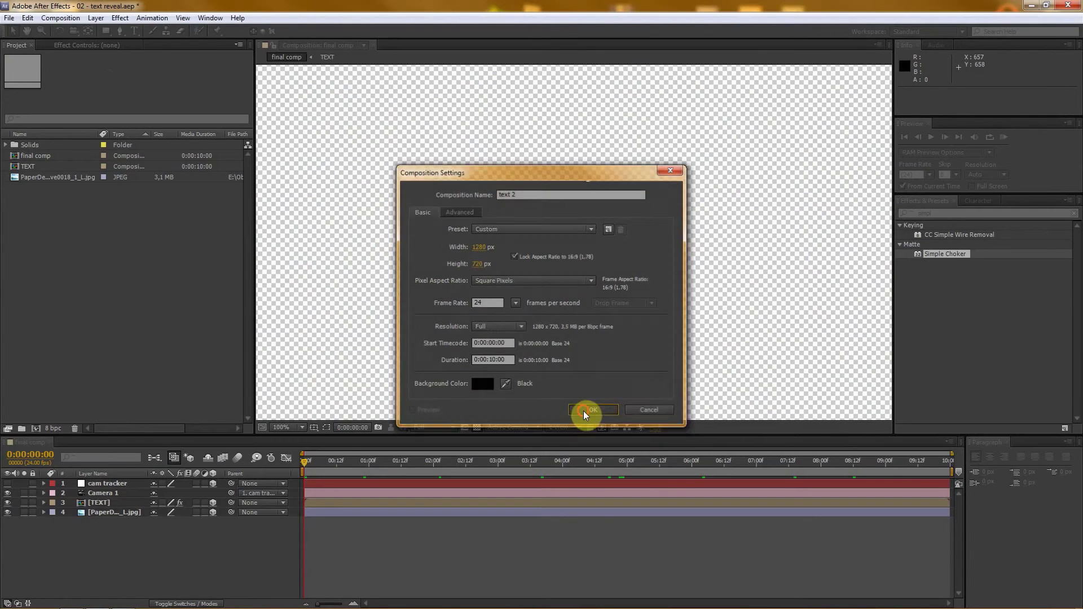
Activate the Type tool and set the text colour to white (FFFFFF) and the font to KabanaBook
click(134, 31)
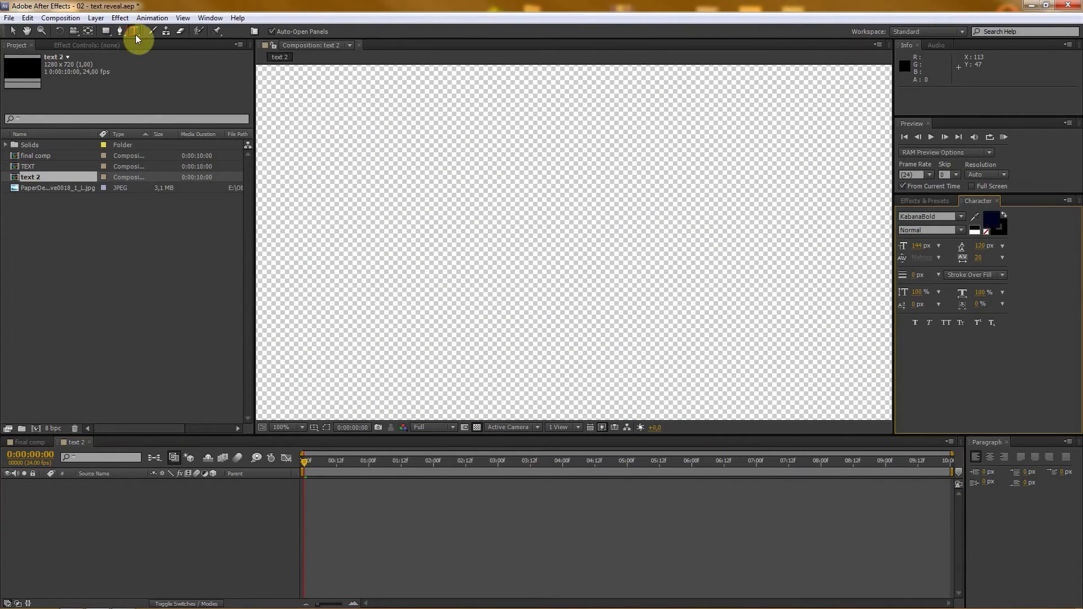
click(995, 223)
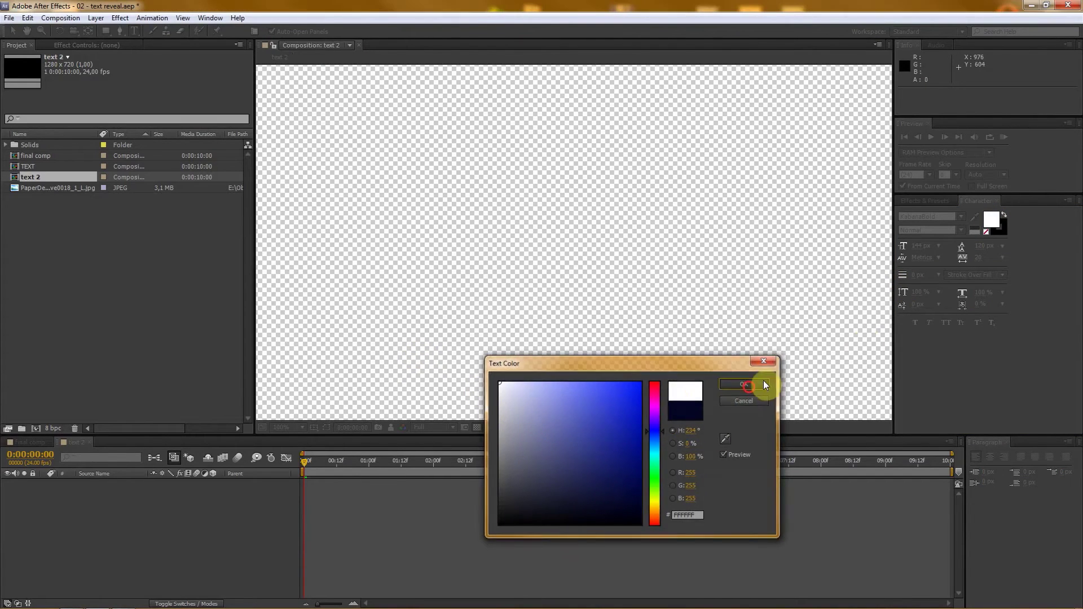
click(751, 384)
click(959, 217)
click(952, 235)
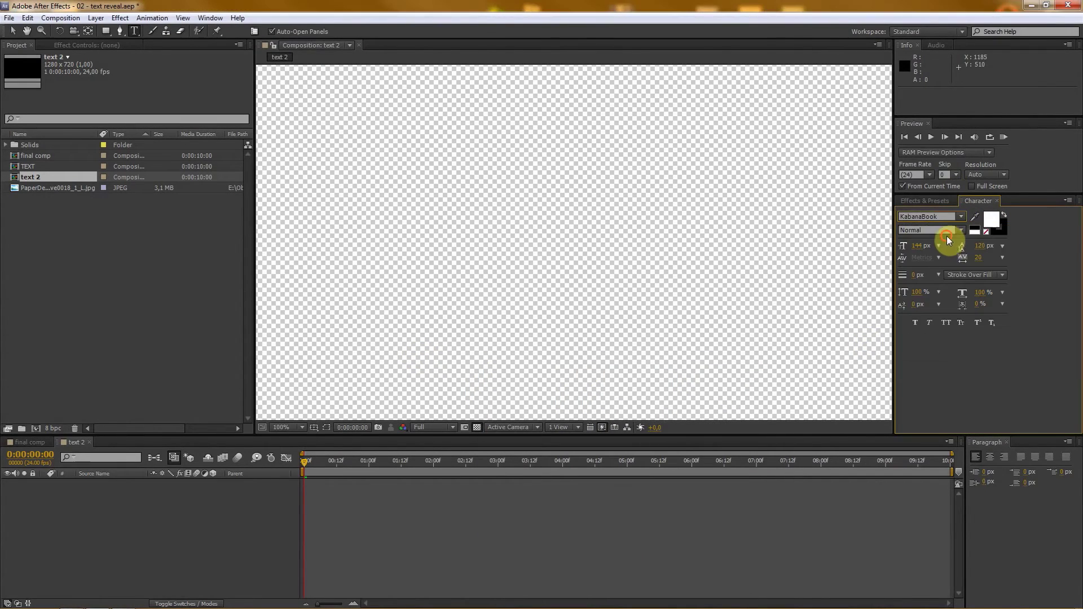
Add a text layer reading "some text here", with "here" on a second line
click(430, 197)
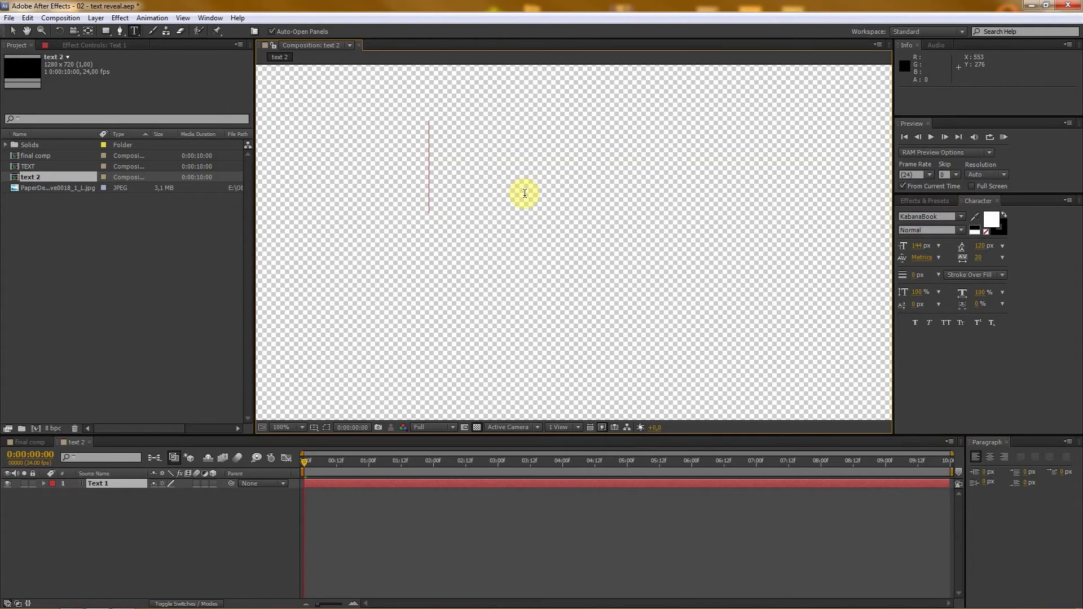
text(some text)
key(Return)
text(het)
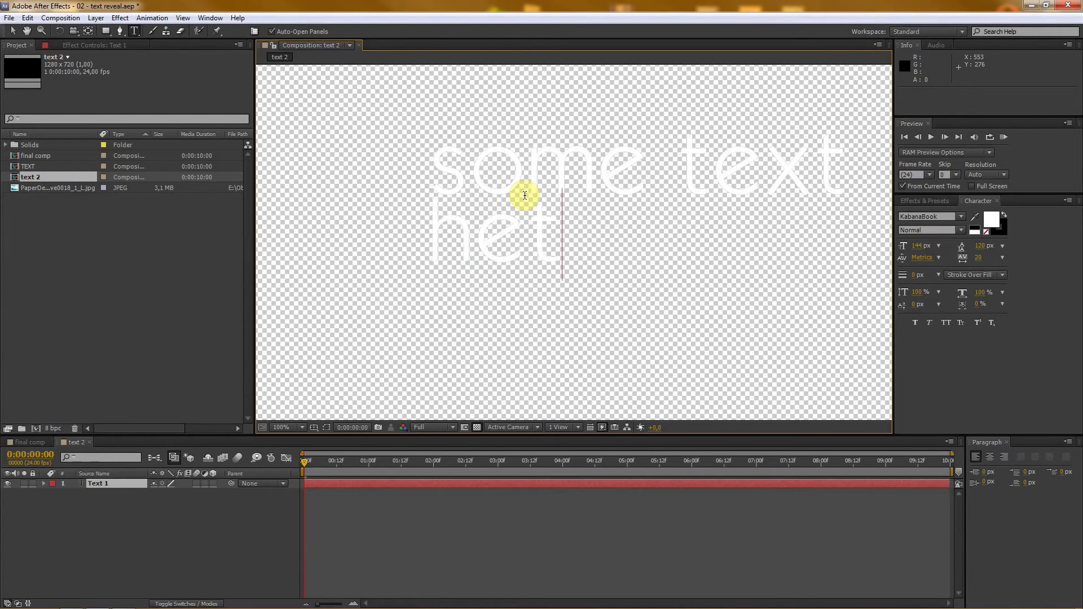
key(BackSpace)
text(re)
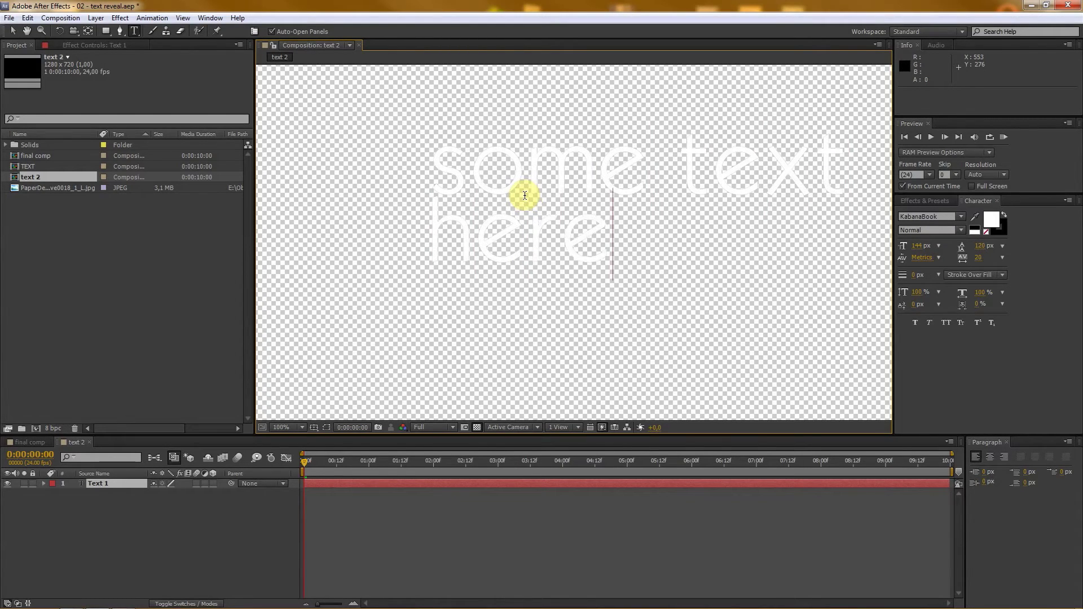
Shift the text toward the left and down, and set its font size to 90 px and leading to 80 px
click(13, 31)
drag(671, 189, 628, 212)
drag(918, 248, 892, 253)
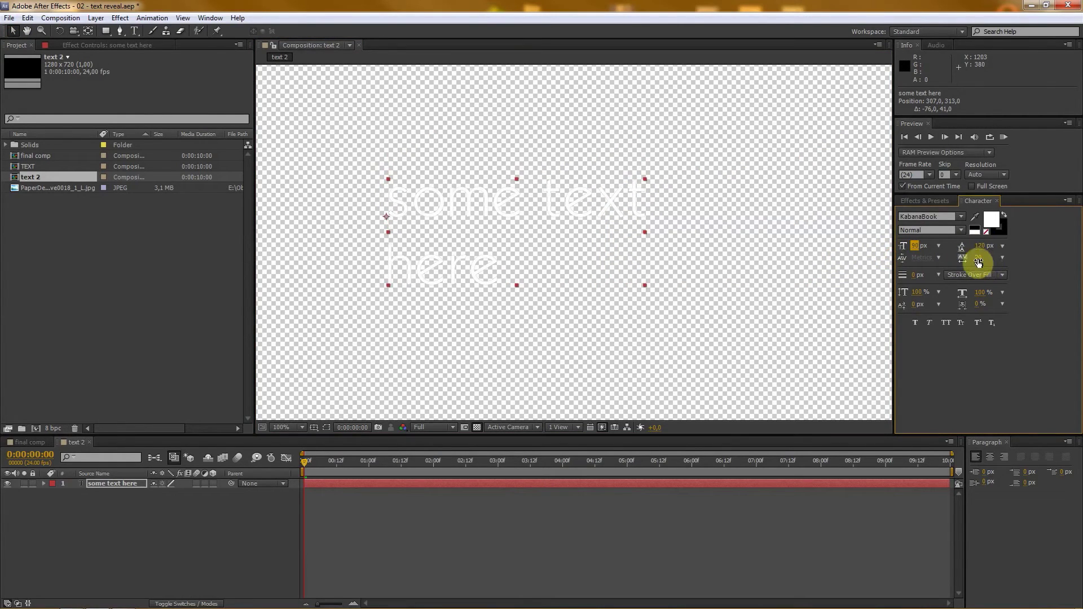
drag(977, 249, 959, 249)
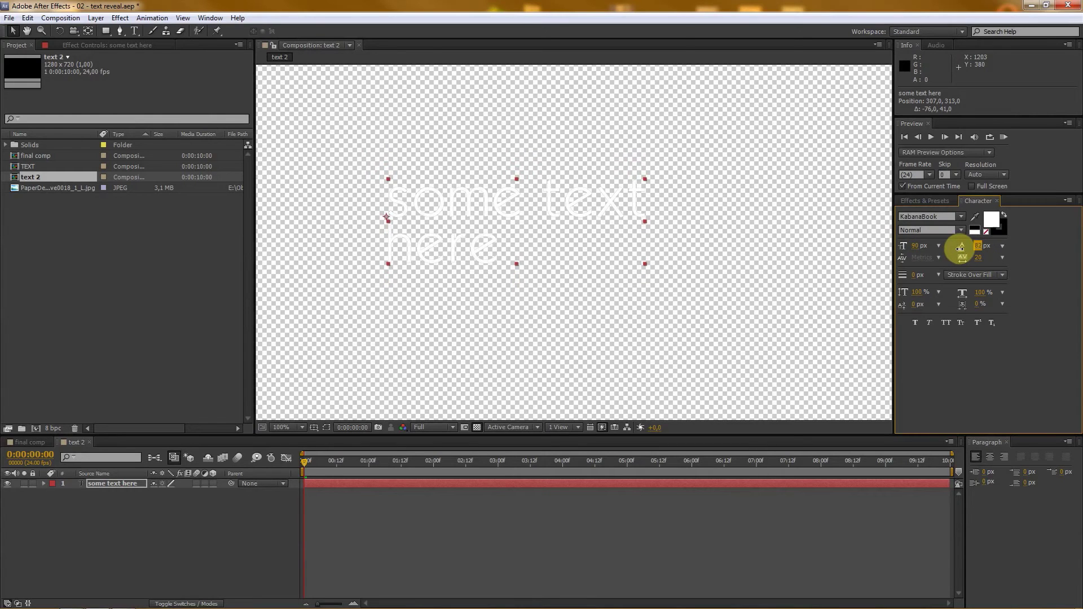
Move the text to about 401, 329, checking it with the transparency grid off, and turn the grid back on
click(477, 427)
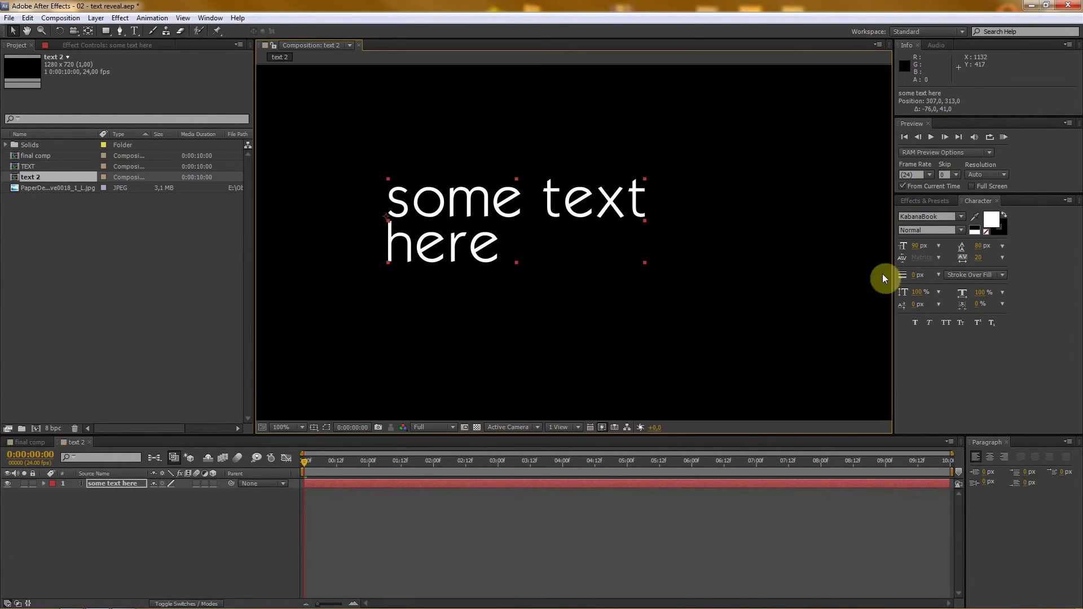
drag(492, 213, 551, 218)
click(477, 427)
click(477, 428)
click(477, 429)
click(477, 429)
click(478, 428)
click(478, 429)
drag(603, 215, 592, 217)
scroll(496, 318, down, 1)
scroll(496, 317, up, 1)
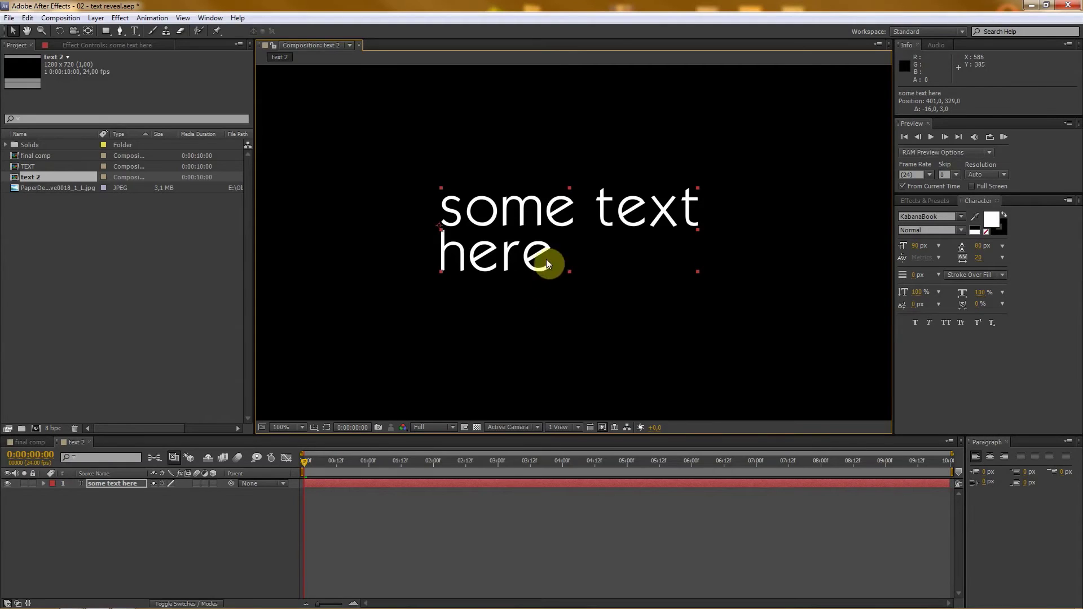
click(478, 427)
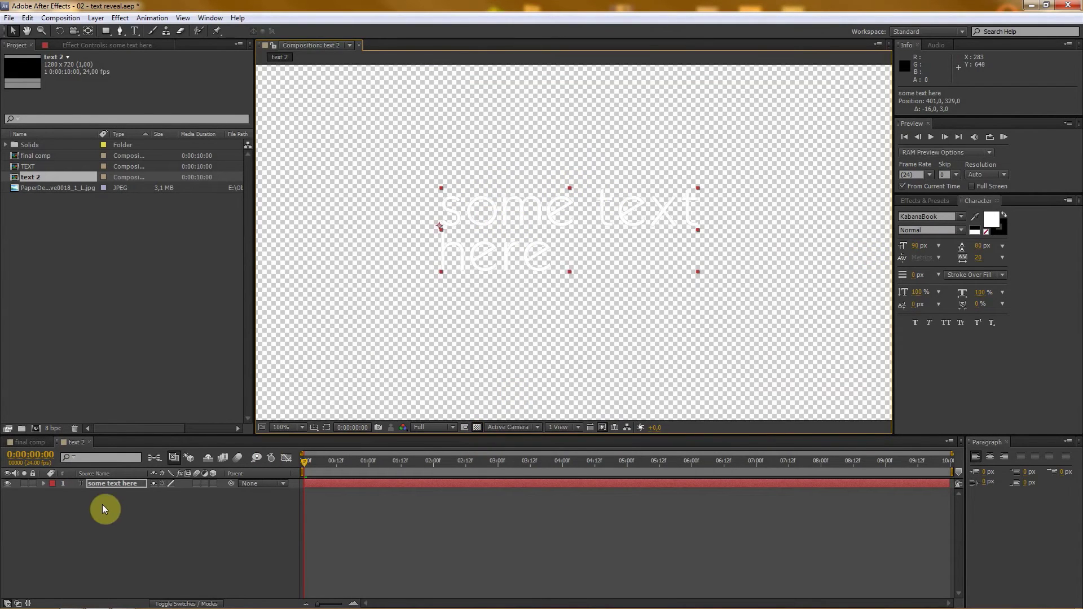
Duplicate the "some text here" layer and rename the lower copy "stroke"
click(107, 486)
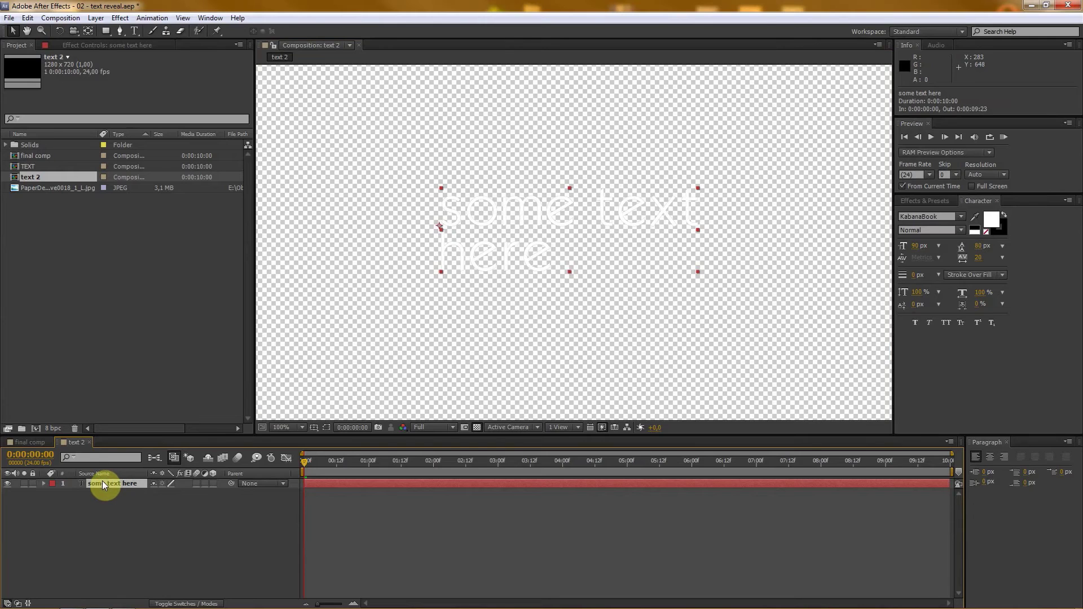
key(ctrl+d)
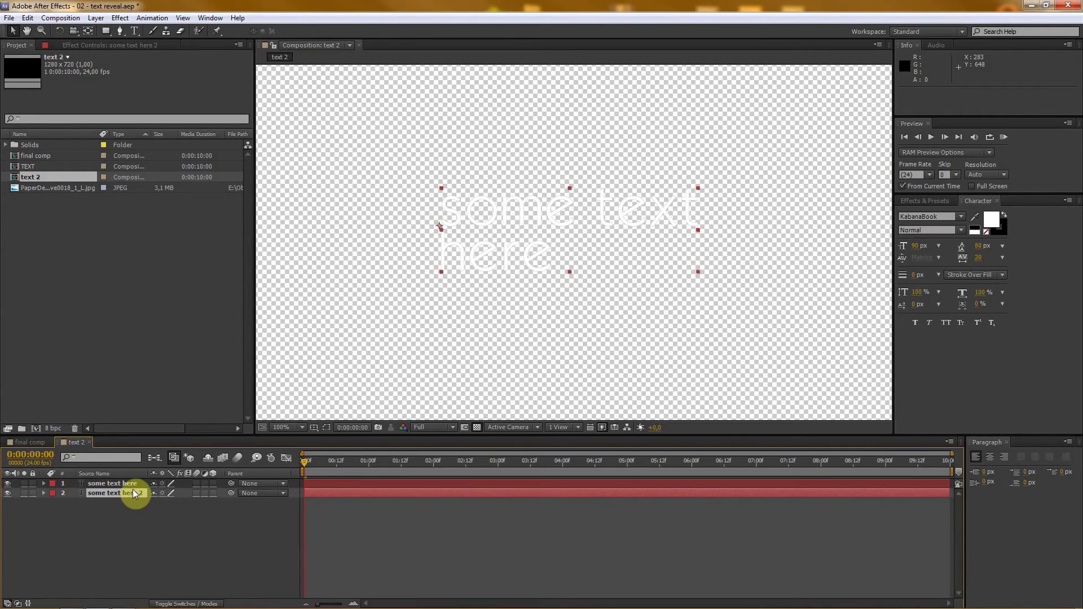
key(Return)
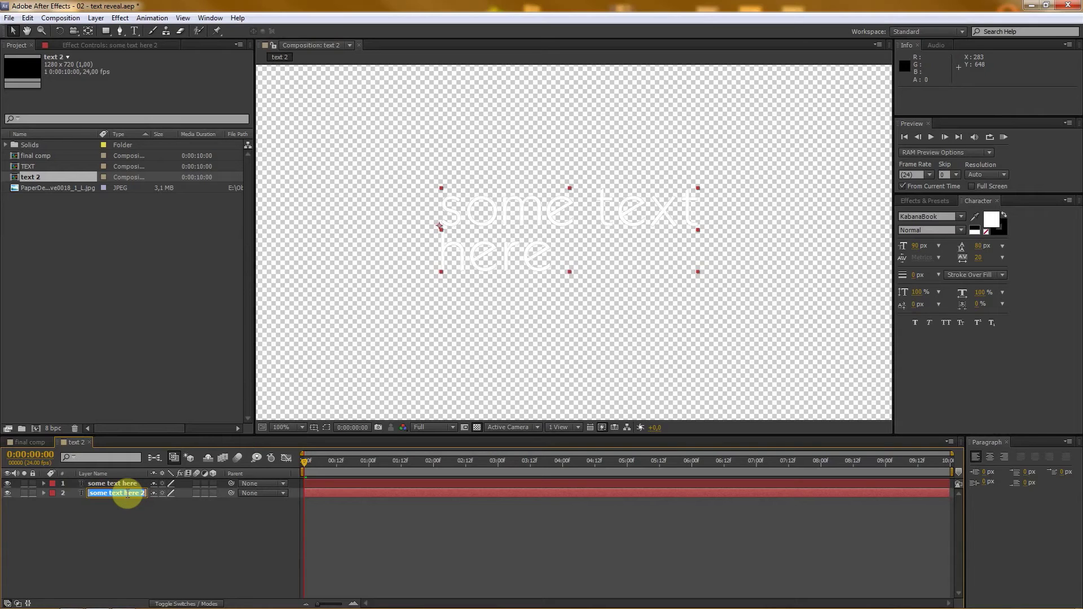
text(stroke)
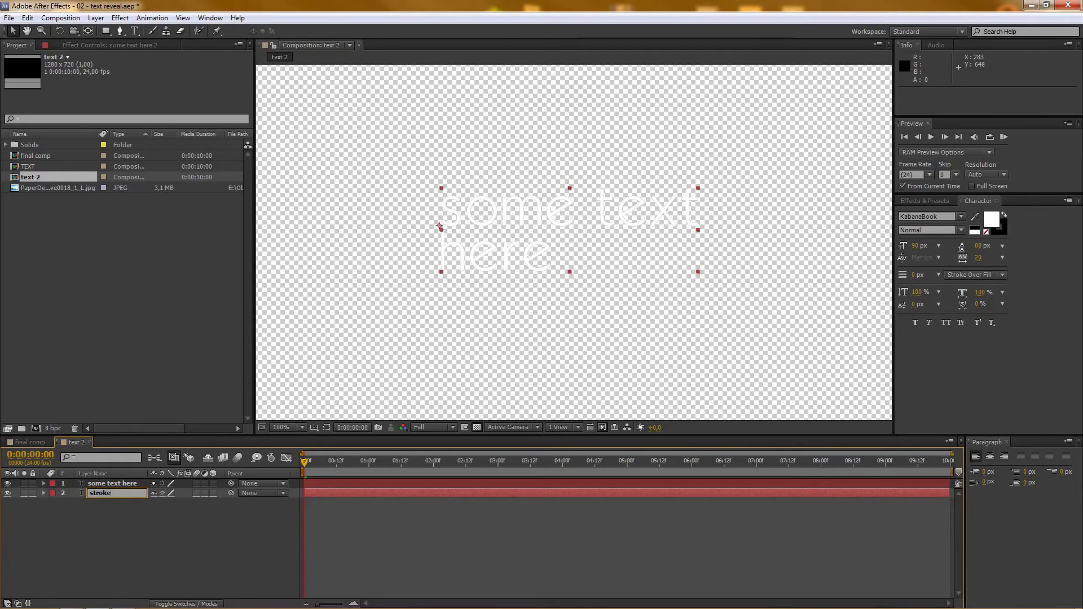
key(Return)
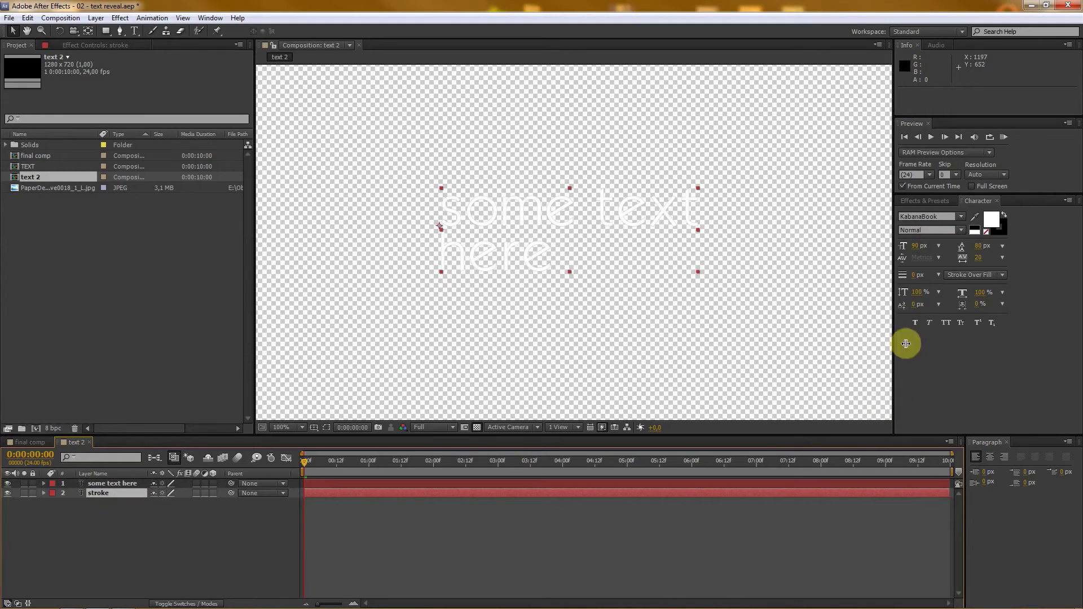
Give the text of the "stroke" layer a black stroke about 110 px wide
click(1000, 235)
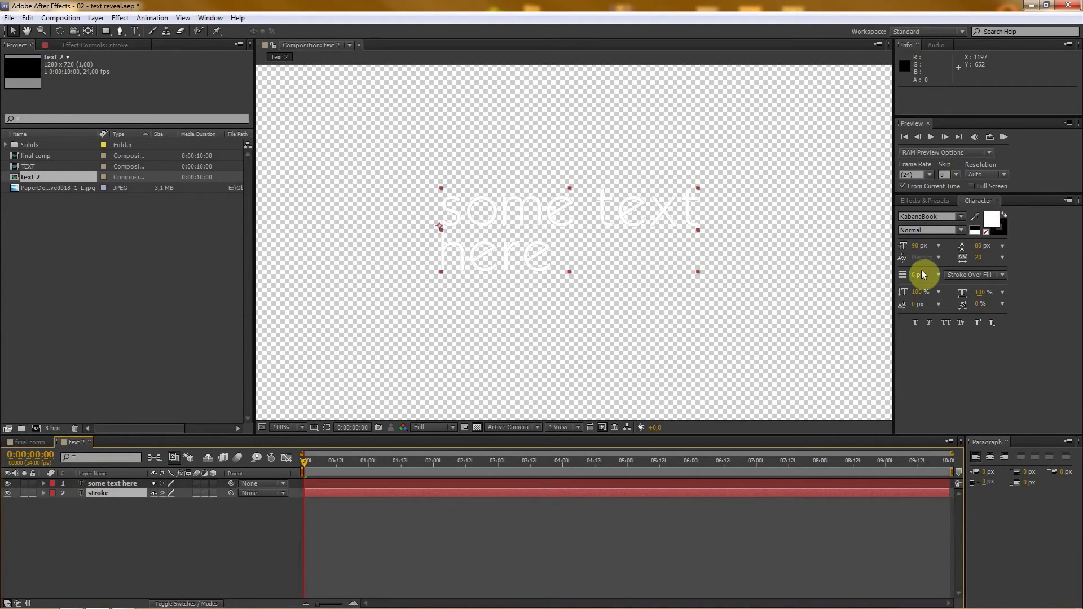
drag(915, 279, 931, 274)
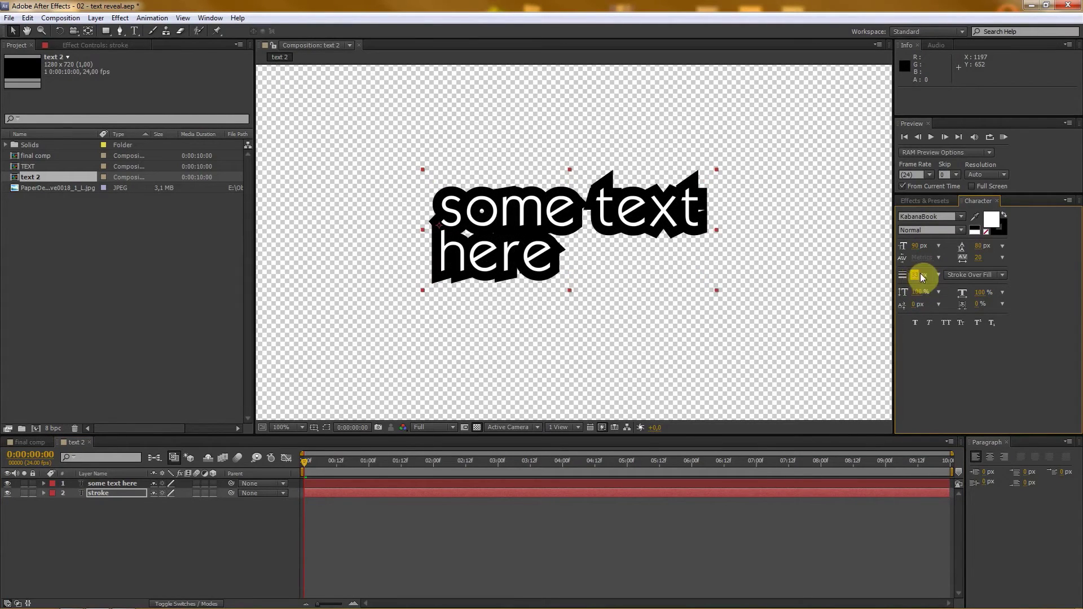
drag(914, 277, 955, 272)
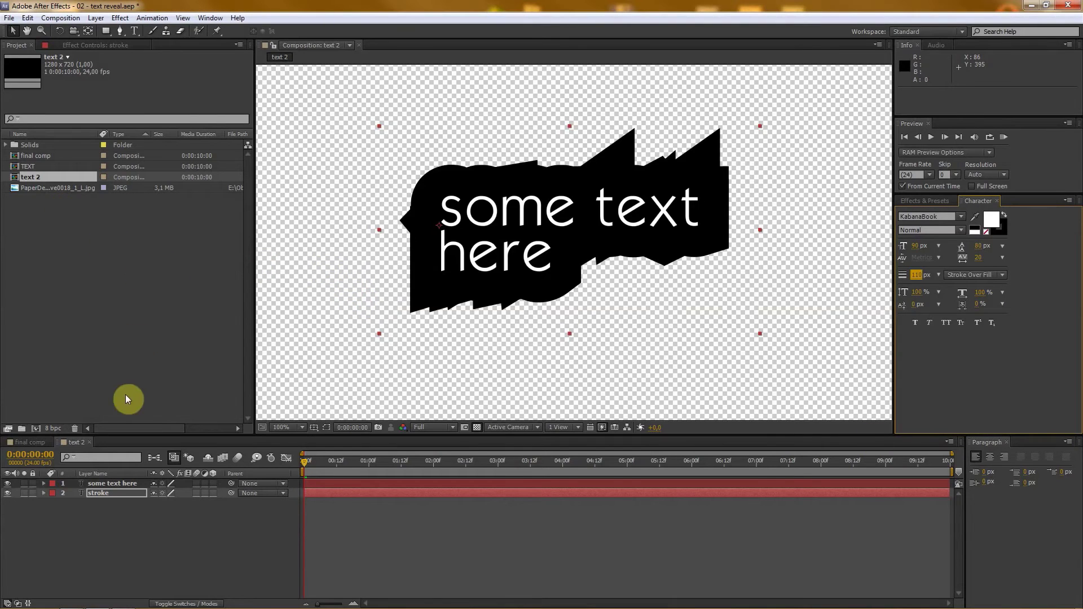
click(31, 443)
click(79, 443)
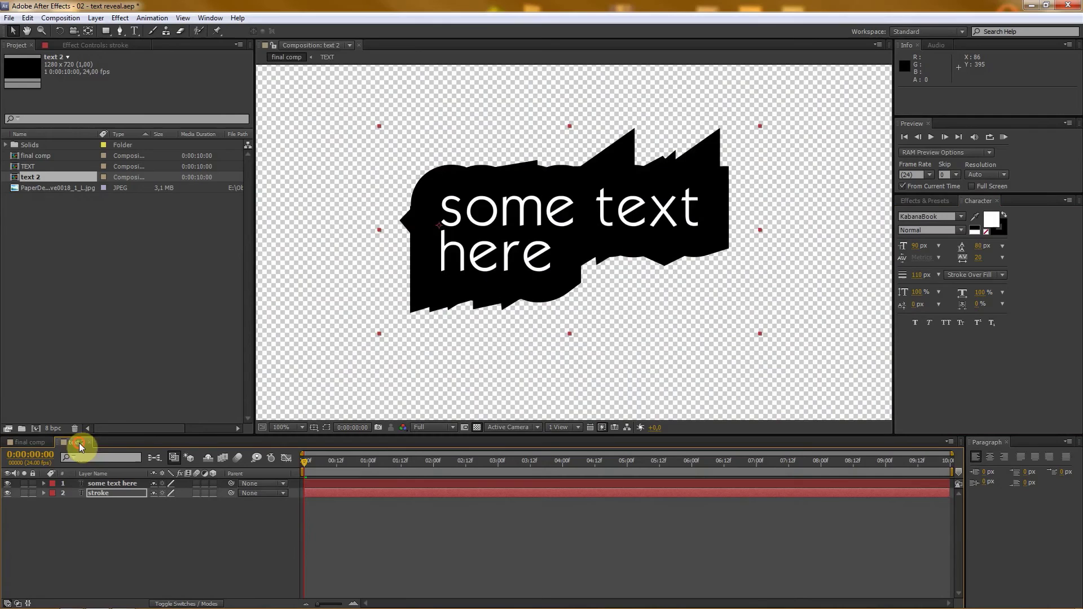
Close the "text 2" timeline, place that composition in "final comp" above the TEXT layer, and make it a 3D layer
click(89, 442)
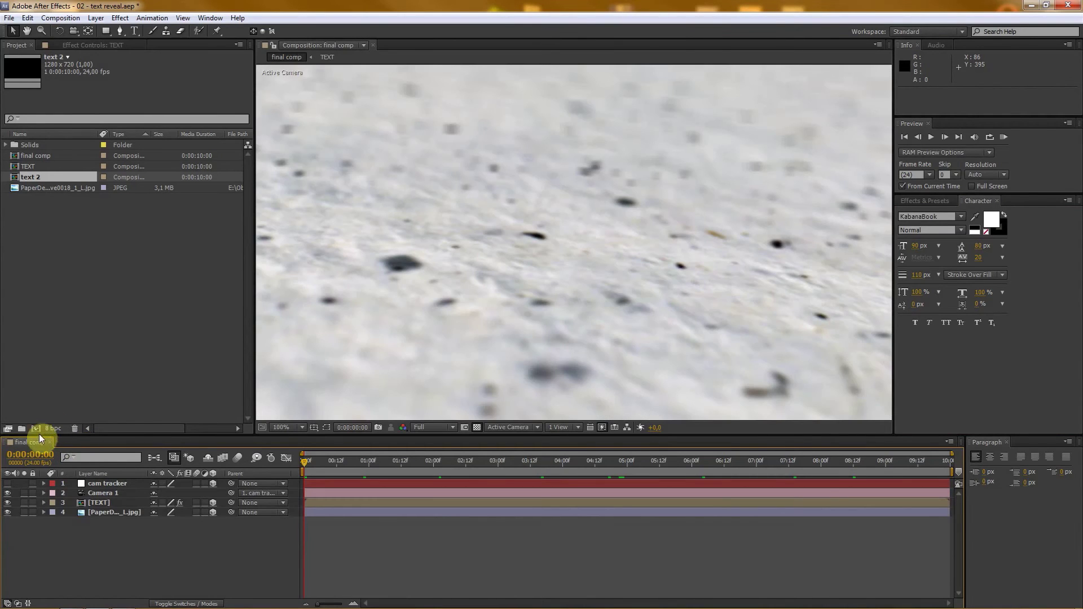
drag(73, 435, 73, 416)
click(100, 518)
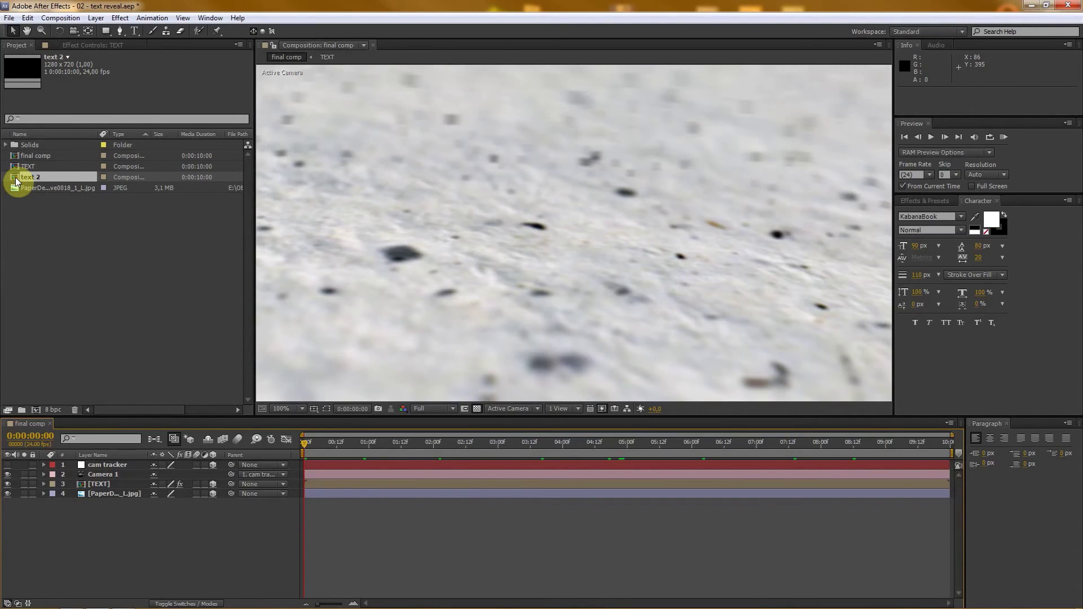
drag(14, 181, 72, 484)
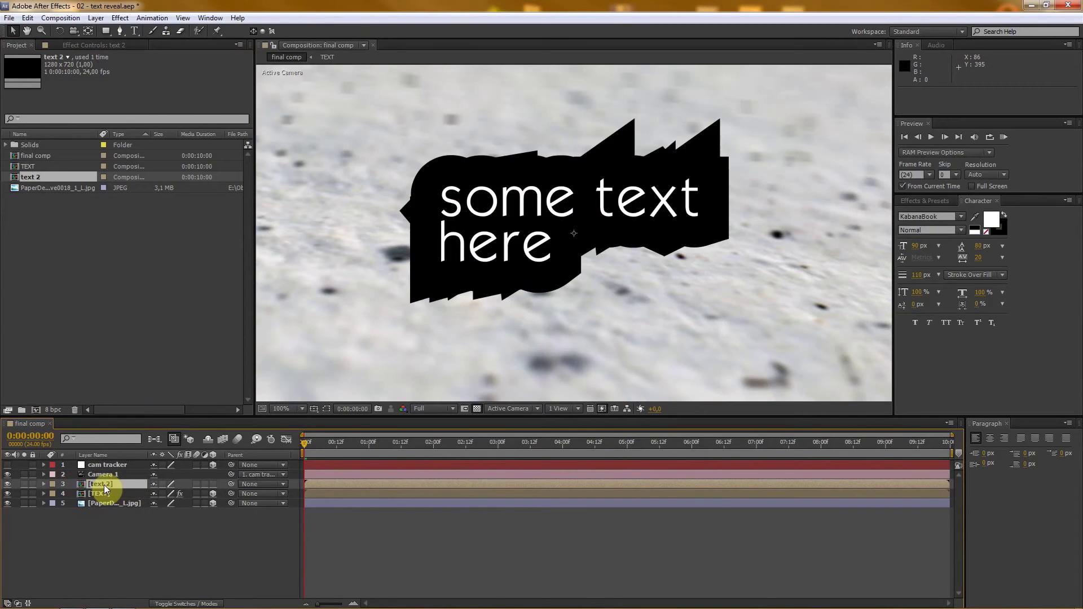
click(213, 484)
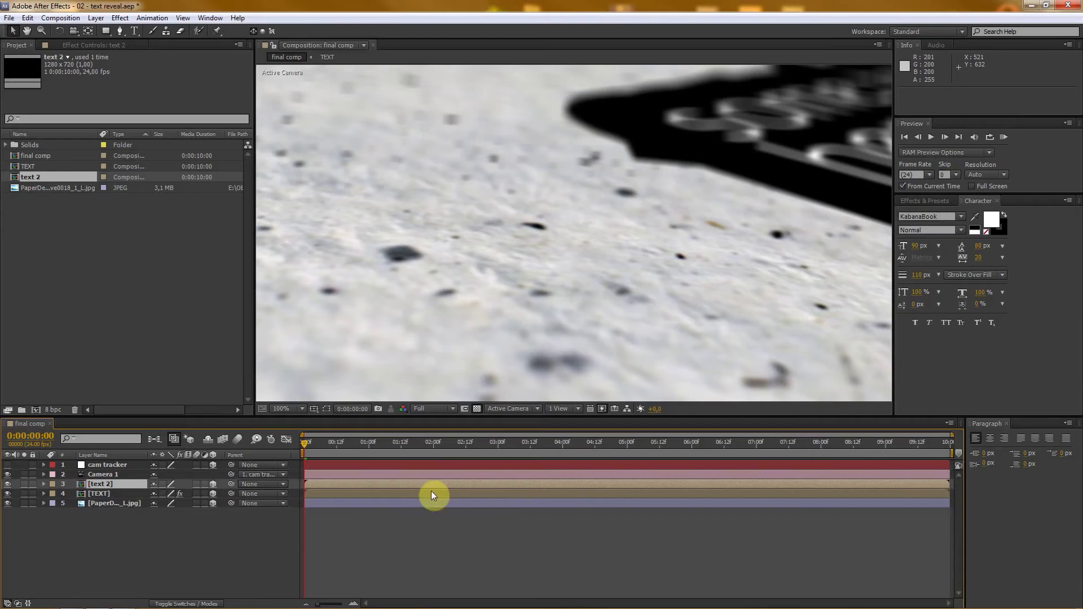
Scale the "text 2" layer down to 25%, judging it at 0:00:04:04
drag(319, 444, 573, 438)
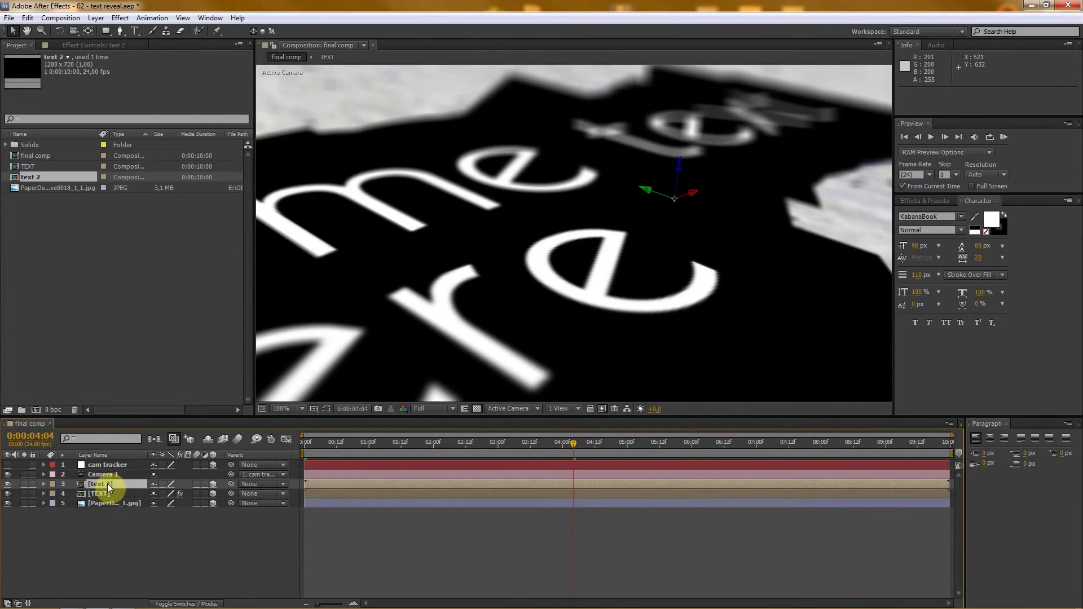
key(s)
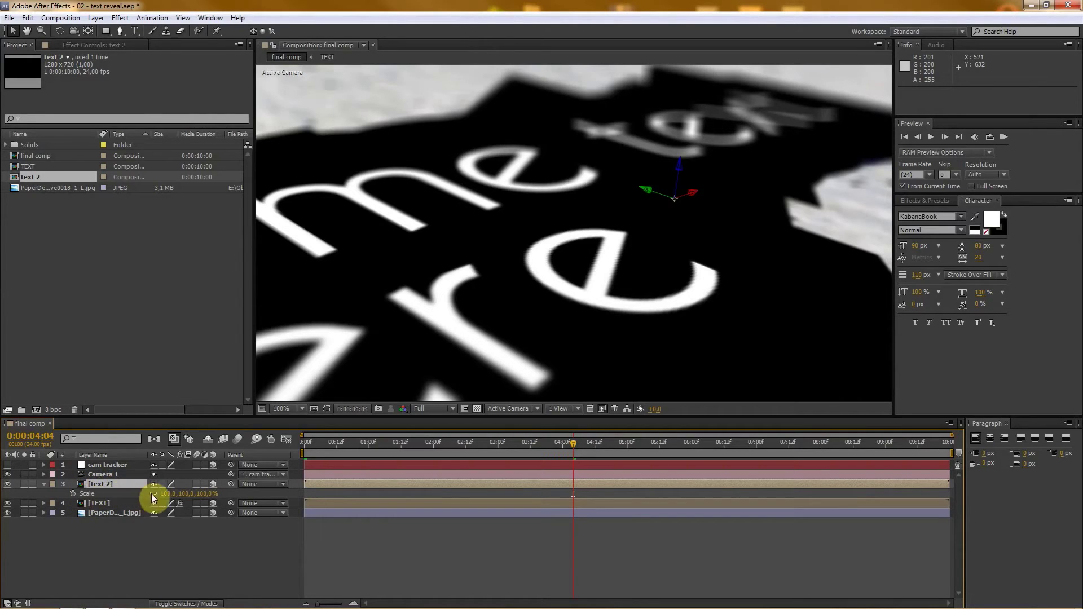
text(25)
key(Return)
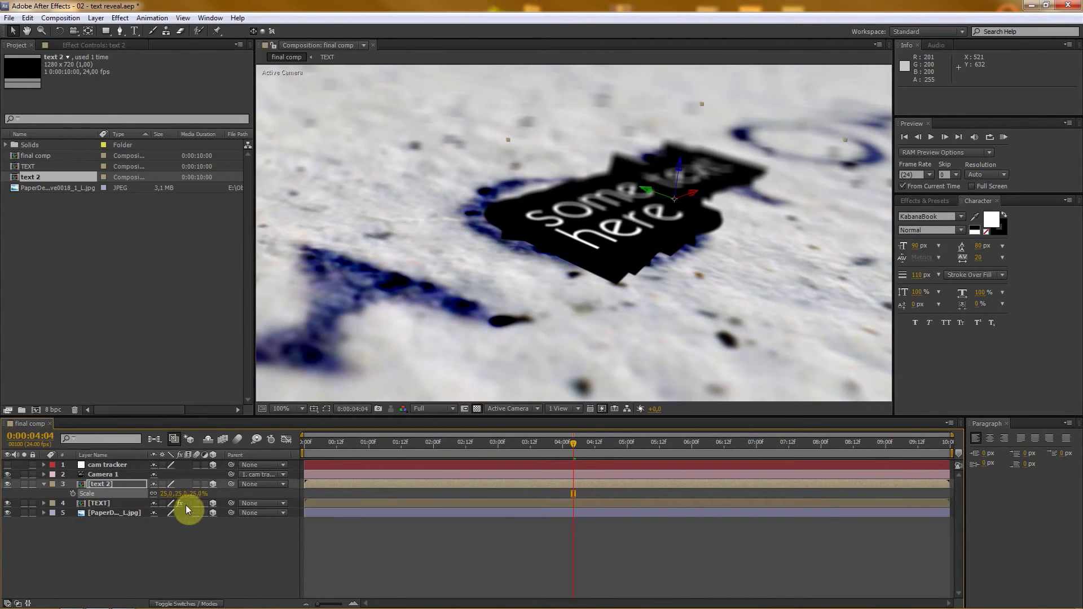
click(155, 553)
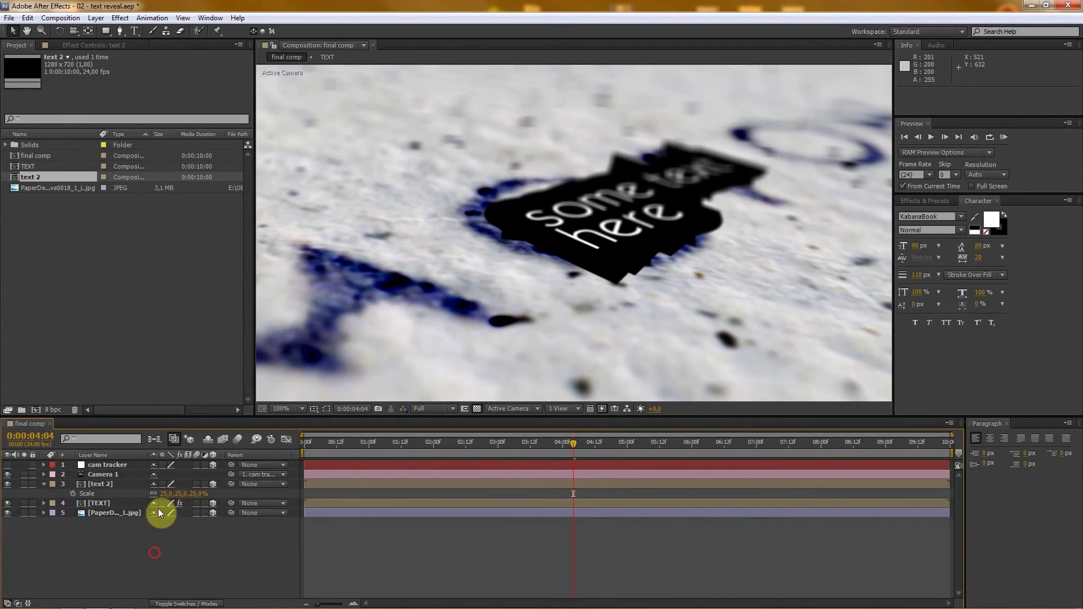
Rotate the "text 2" layer to an X orientation of 90° so it stands upright on the paper
click(103, 483)
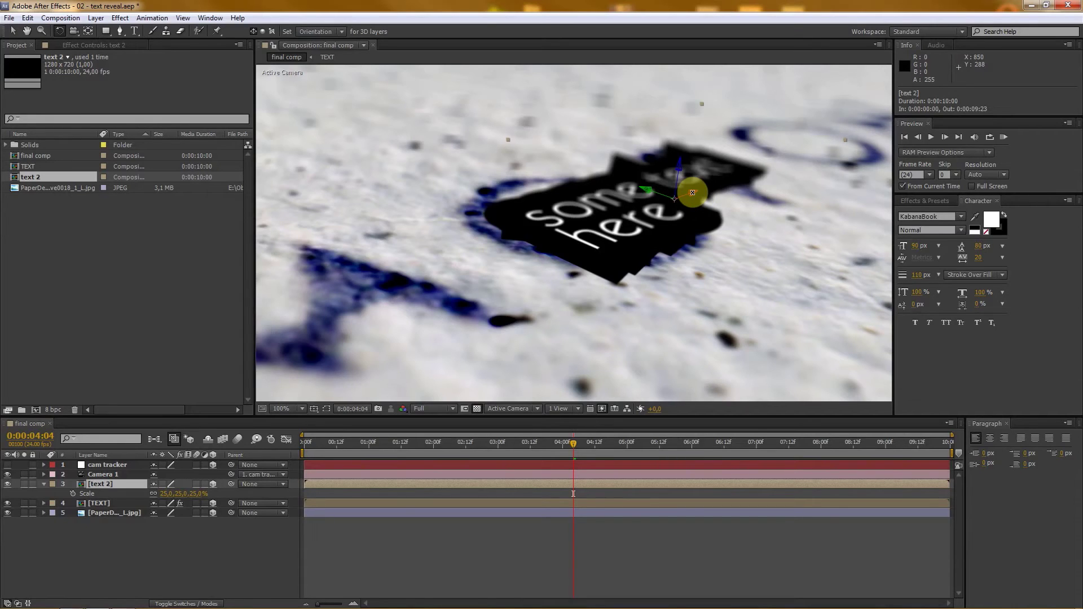
drag(693, 192, 885, 189)
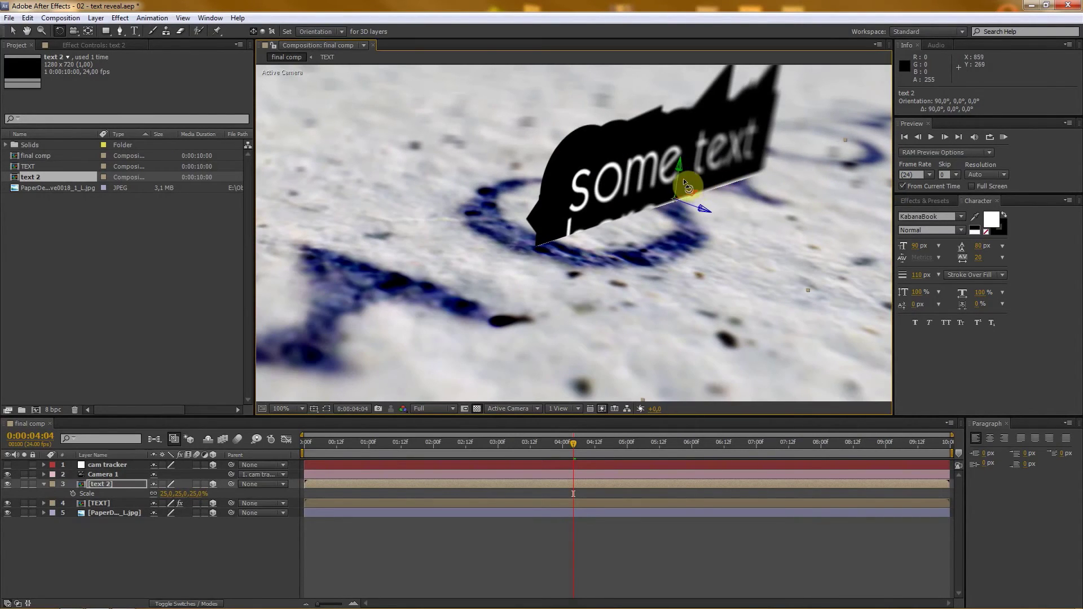
Move the "text 2" layer to about 311, 347, -66, raising it above the paper as seen at the first frame
drag(577, 441, 537, 443)
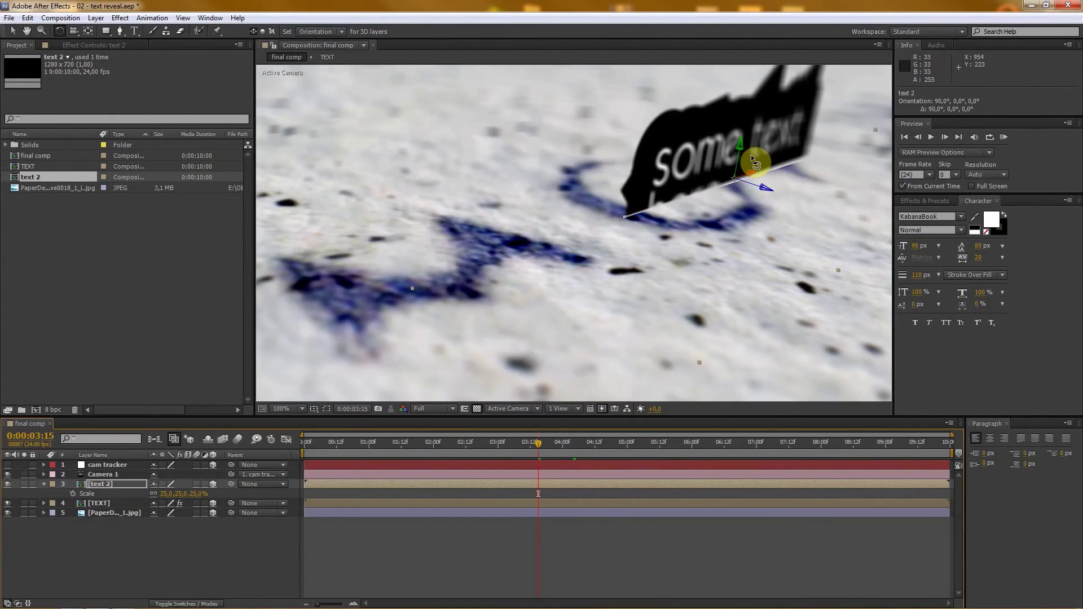
key(v)
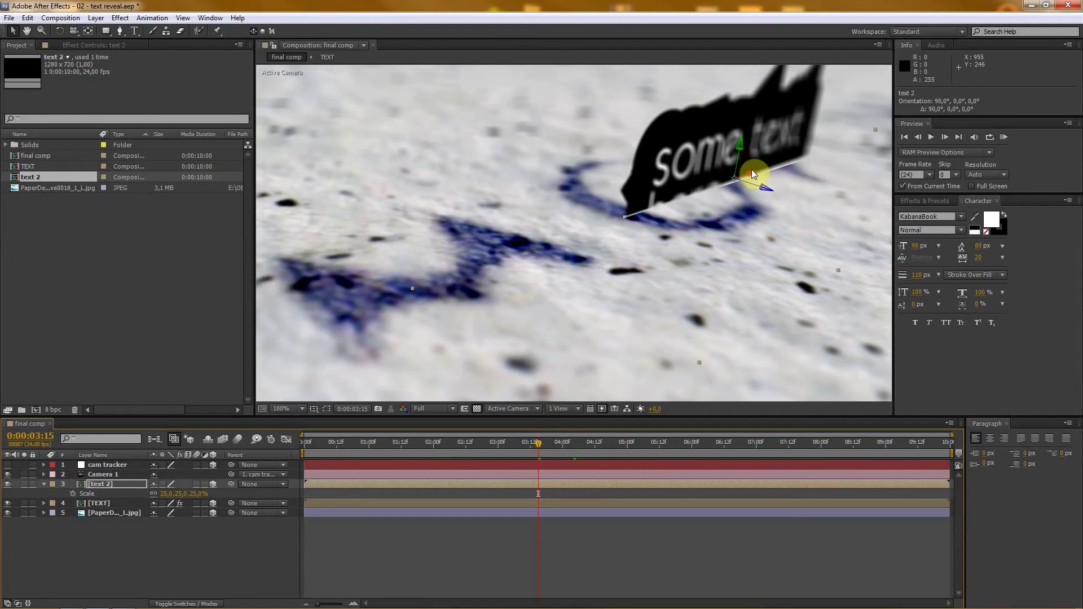
drag(750, 176, 532, 239)
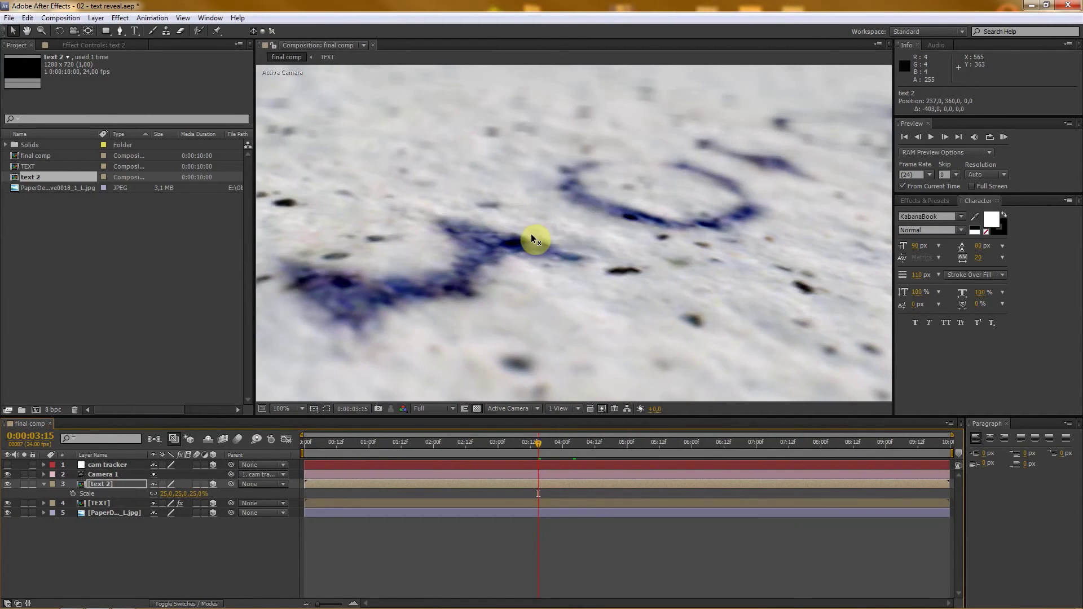
drag(602, 204, 620, 194)
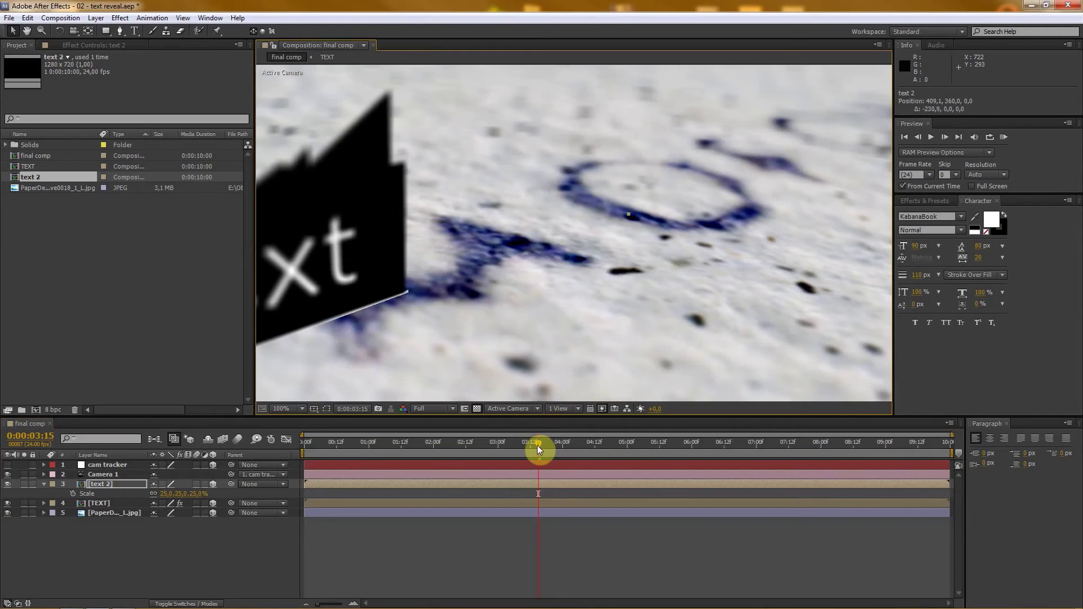
drag(471, 435, 363, 443)
drag(726, 180, 695, 204)
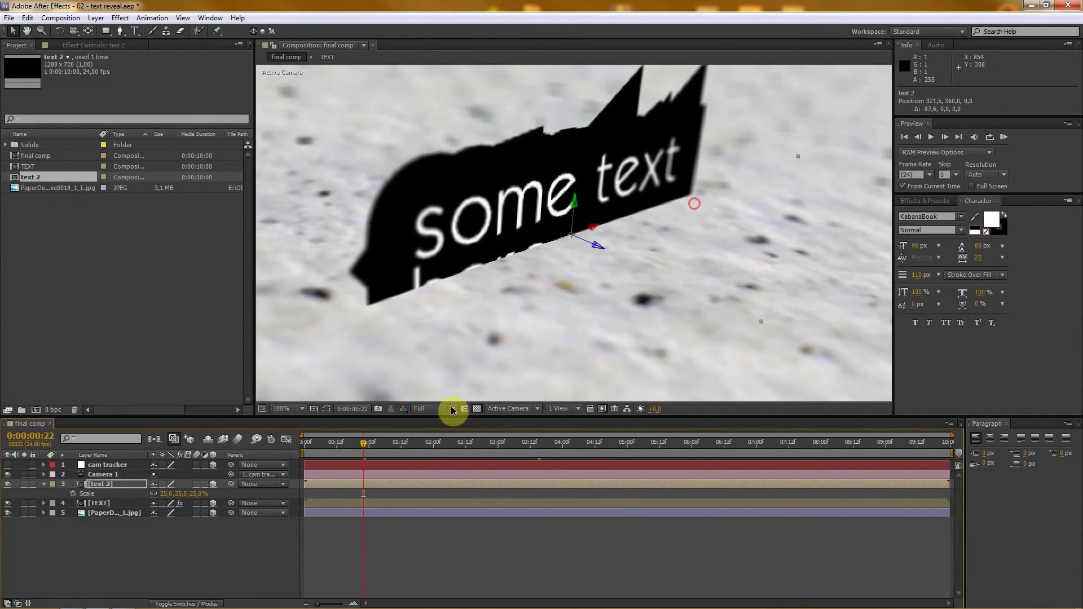
drag(363, 444, 293, 445)
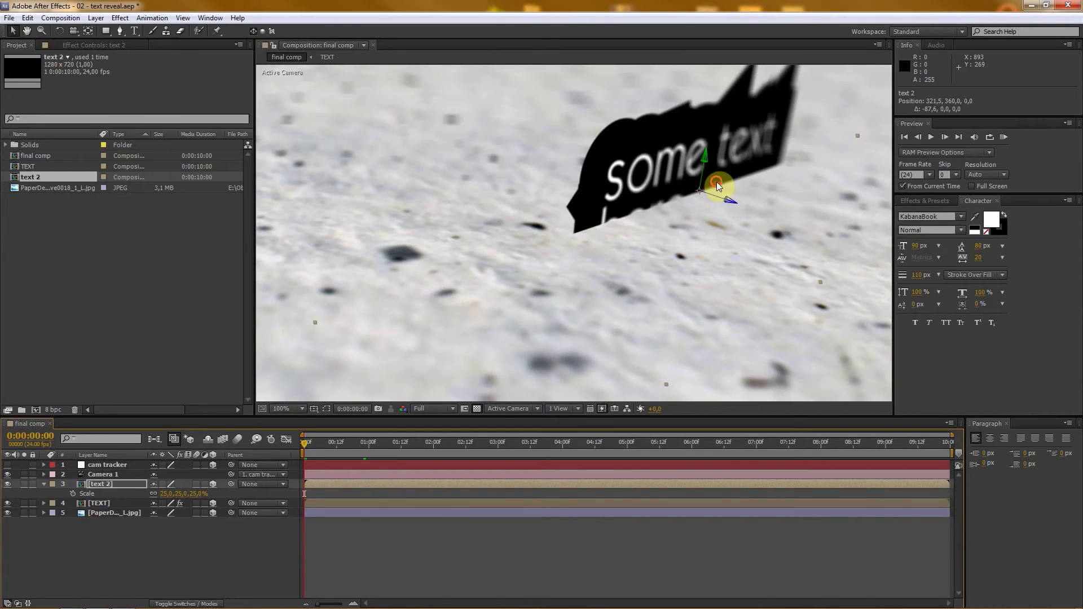
drag(712, 187, 660, 112)
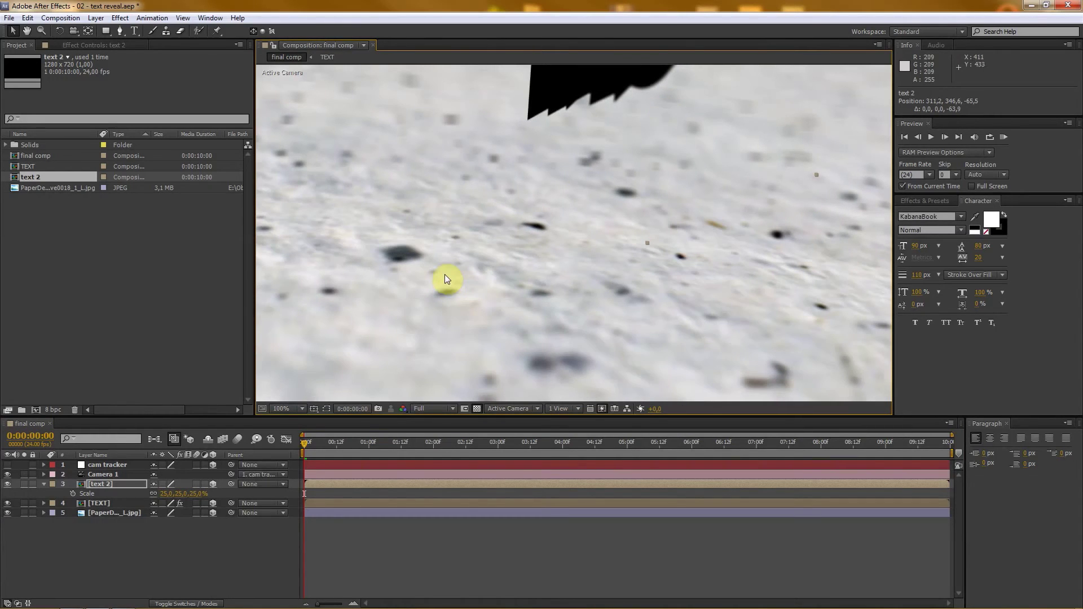
key(F2)
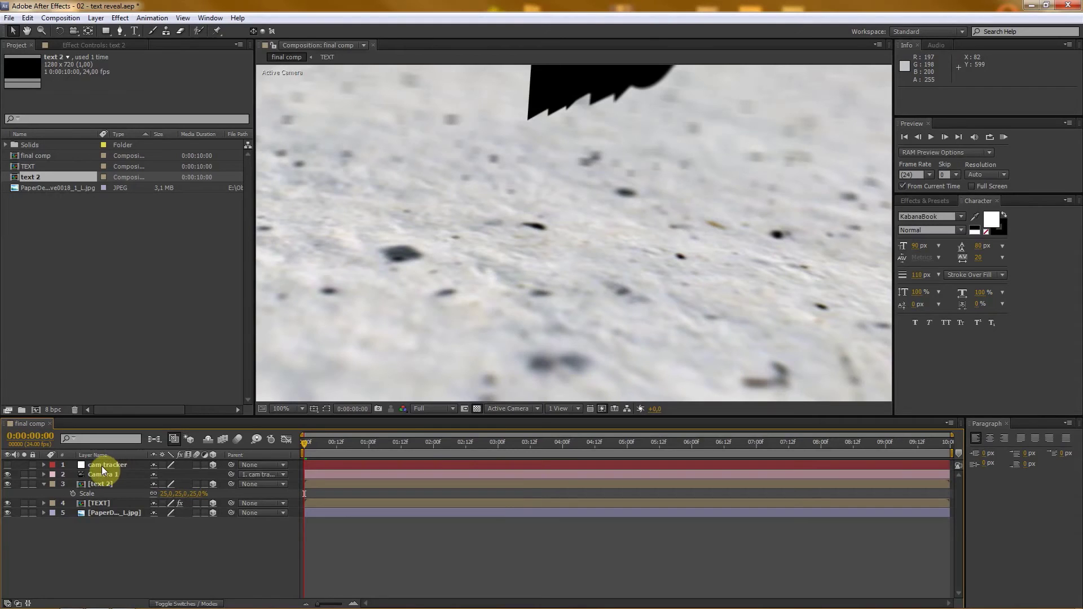
click(43, 484)
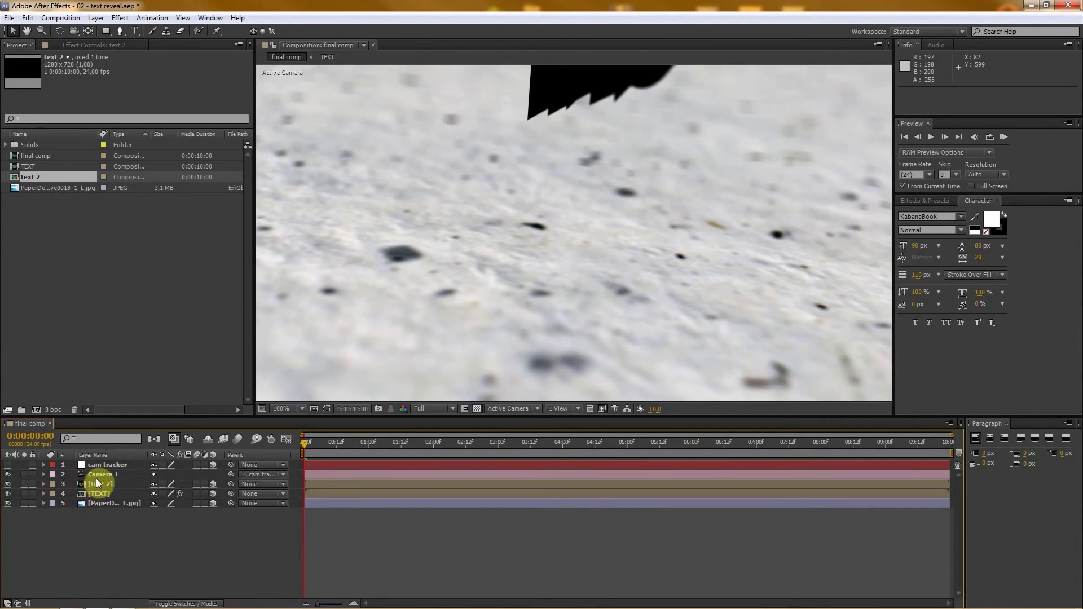
Add eased X, Y and Z Rotation keyframes to Camera 1 at 0:00:02:18
click(102, 476)
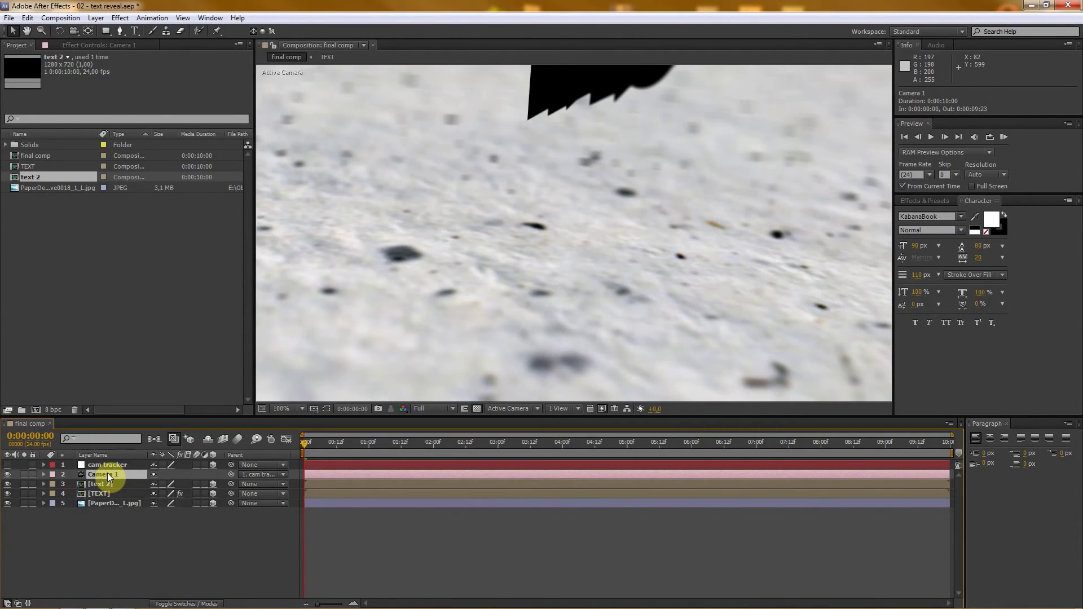
key(r)
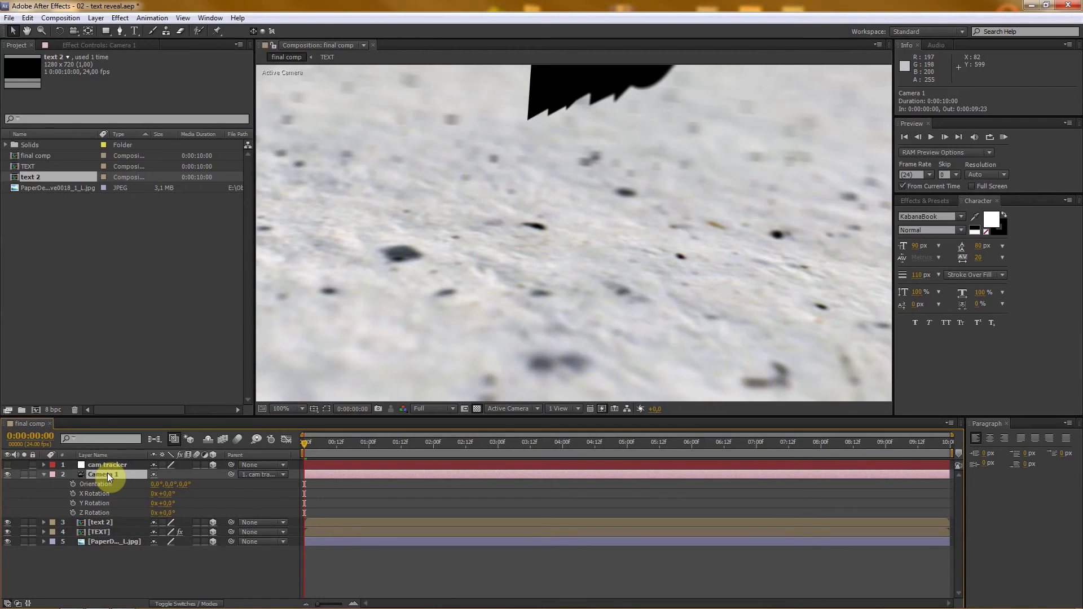
drag(307, 444, 476, 441)
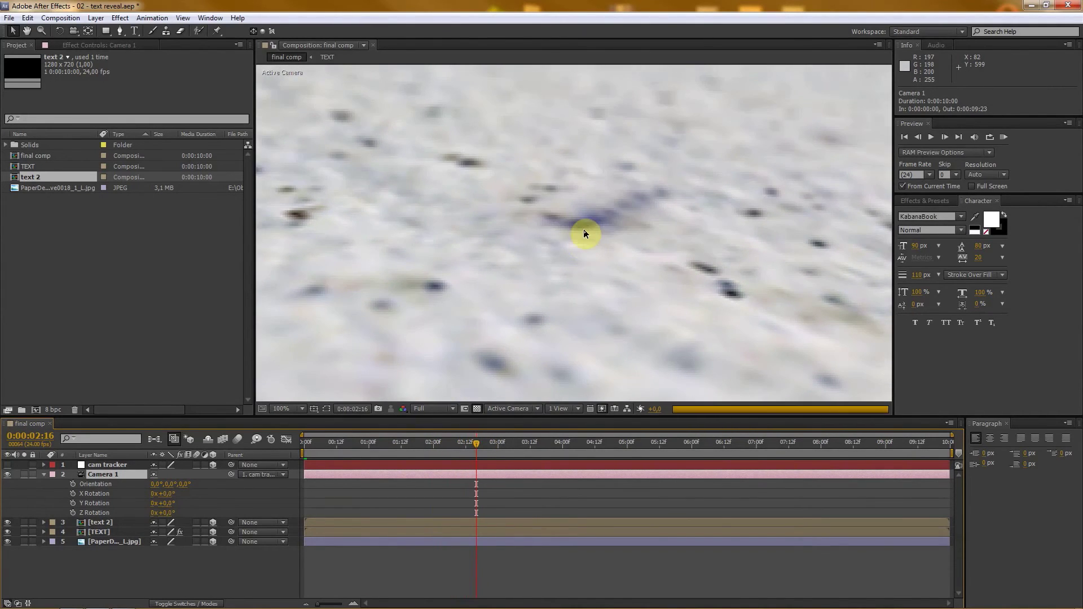
drag(475, 441, 482, 442)
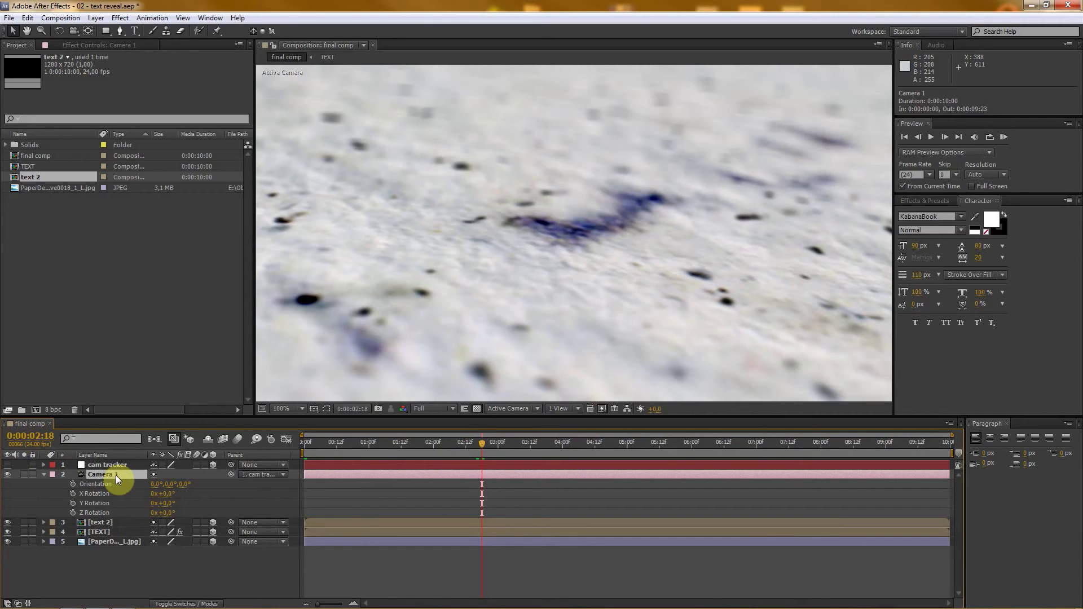
click(73, 494)
click(72, 504)
click(73, 513)
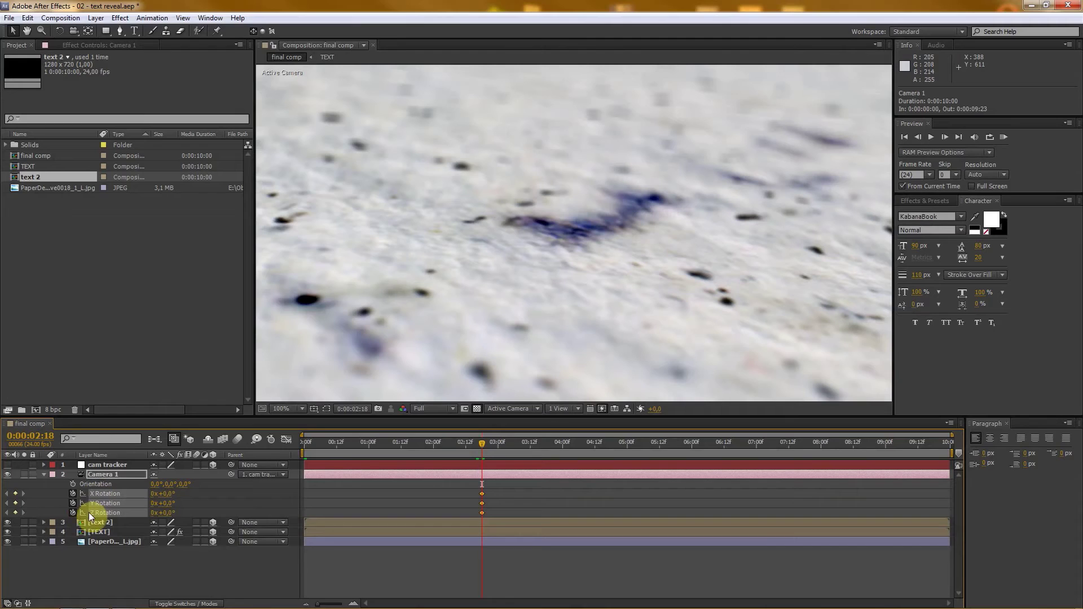
click(479, 513)
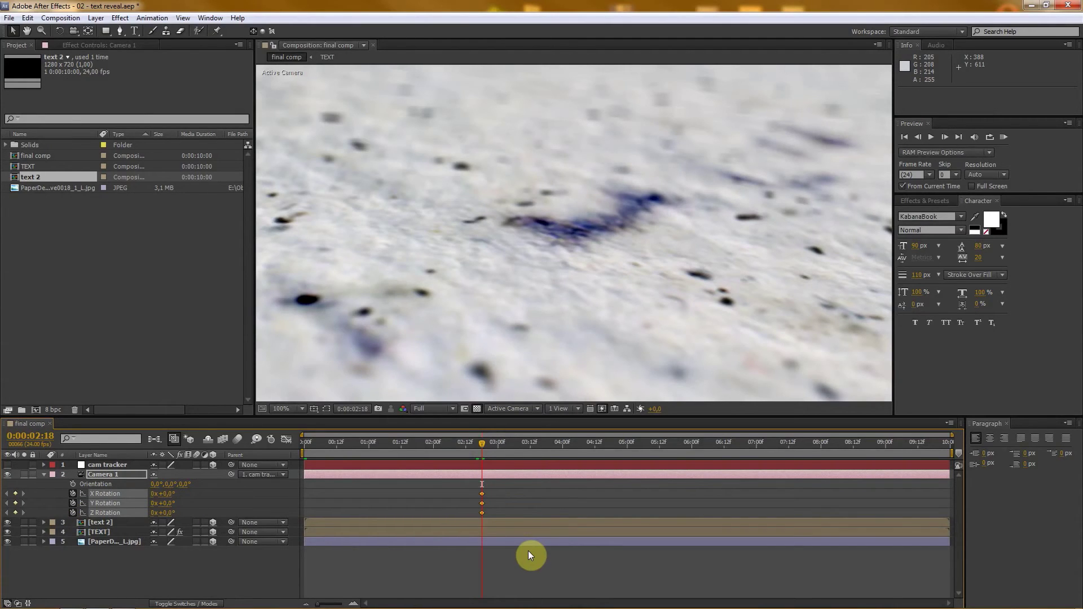
key(F9)
At the first frame, set Camera 1's X Rotation to 17°, Y Rotation to 0° and Z Rotation to 5°
drag(479, 444, 303, 445)
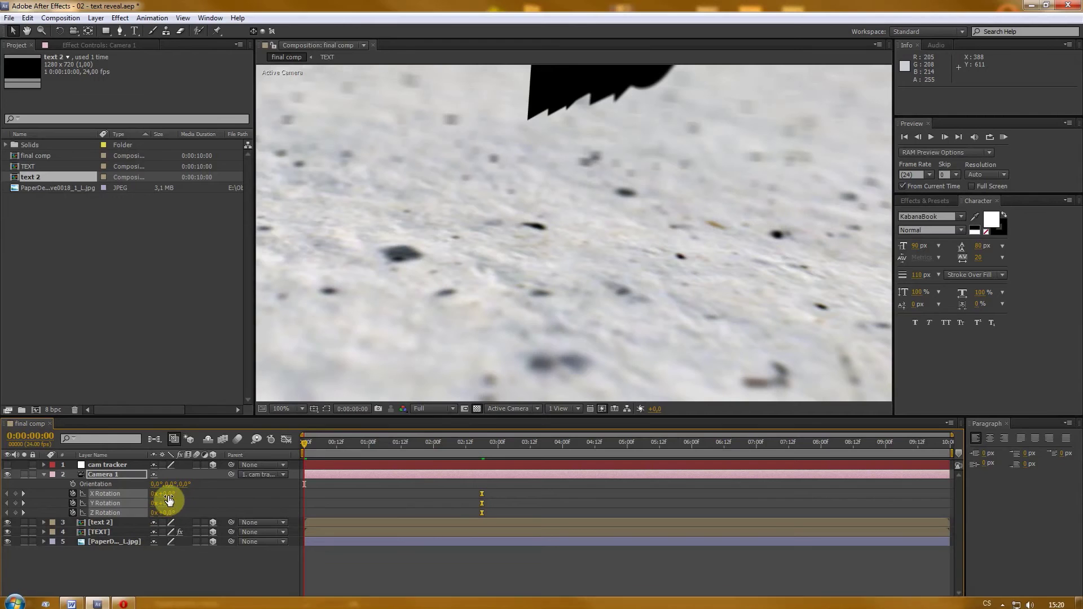
mouse_move(169, 494)
mouse_down()
mouse_move(177, 500)
mouse_move(167, 500)
mouse_up()
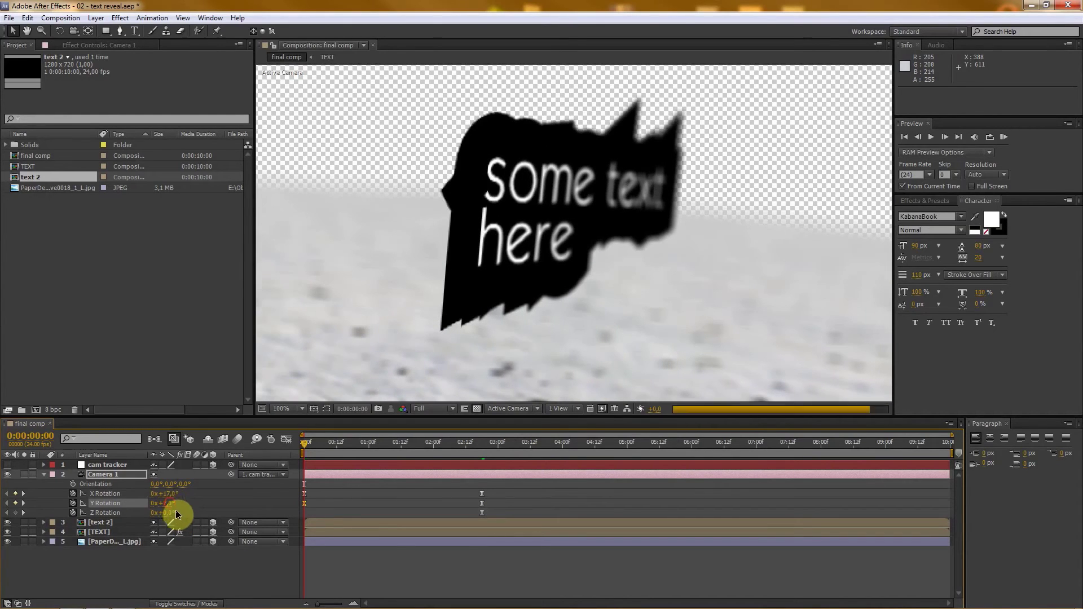
click(170, 503)
text(0)
key(Return)
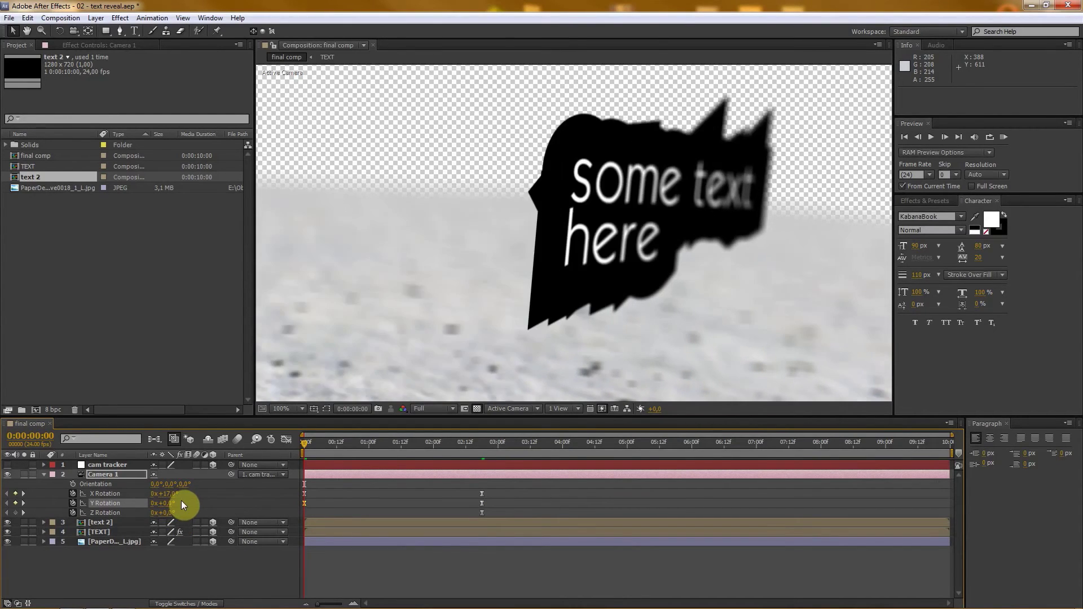
drag(168, 513, 171, 513)
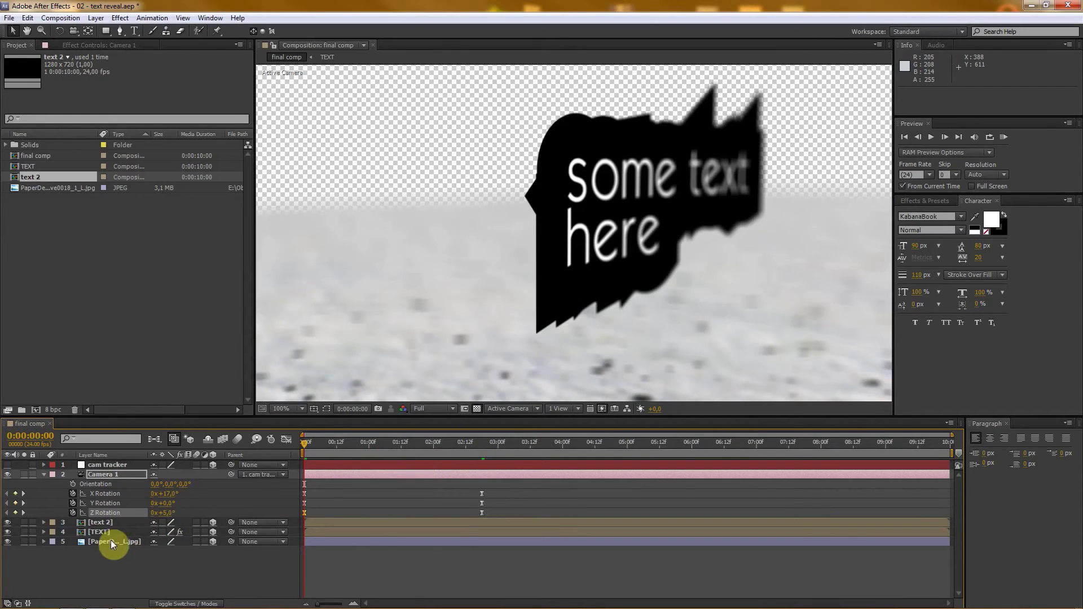
Remove all Y Rotation keyframes from Camera 1 and collapse its properties
click(107, 503)
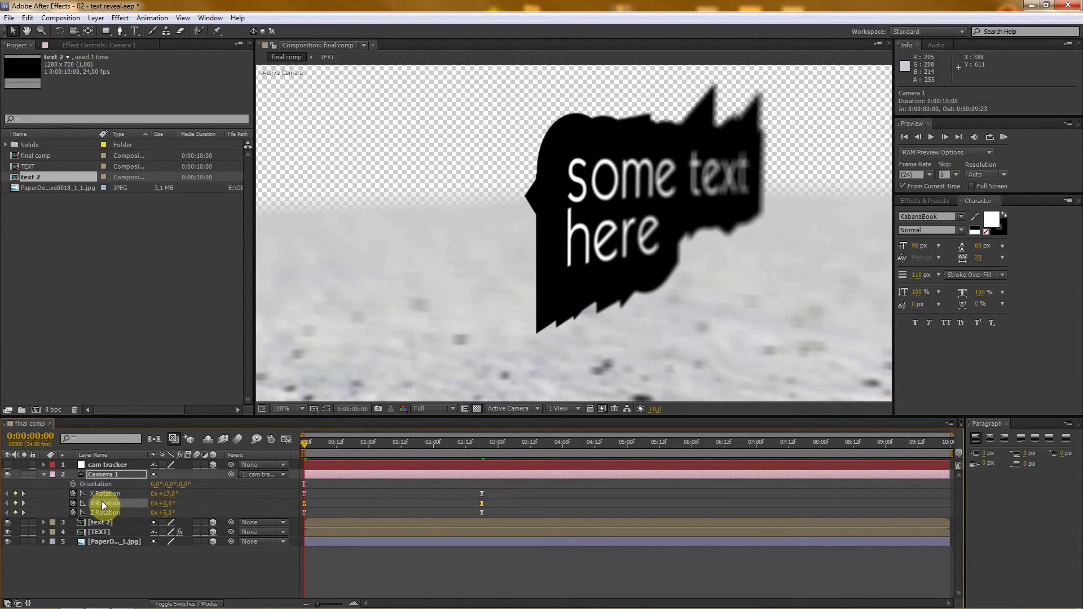
key(Delete)
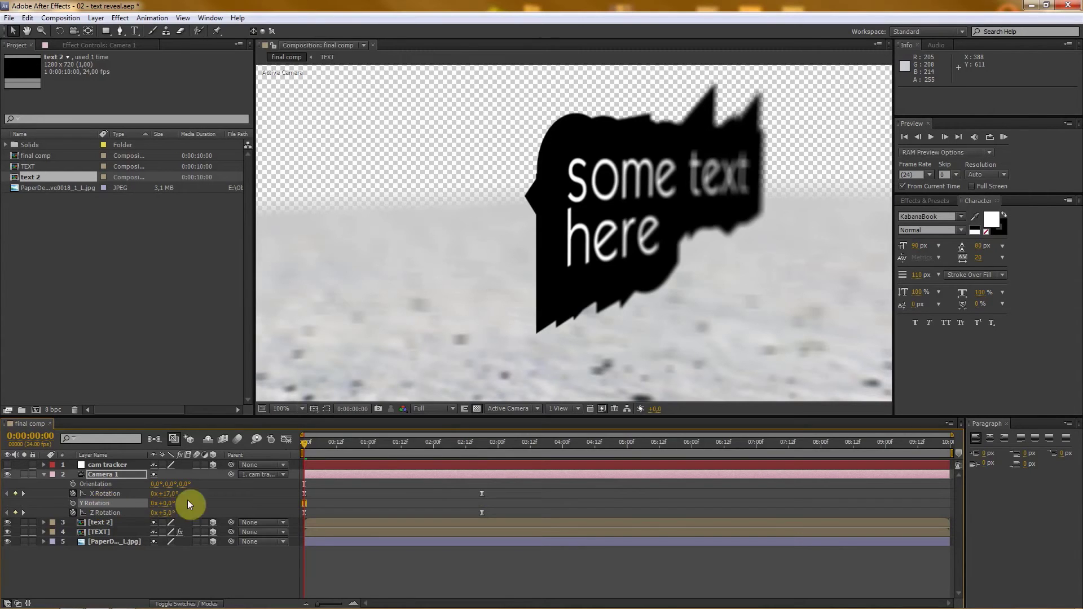
mouse_move(304, 442)
mouse_down()
mouse_move(574, 438)
mouse_move(300, 439)
mouse_up()
click(237, 579)
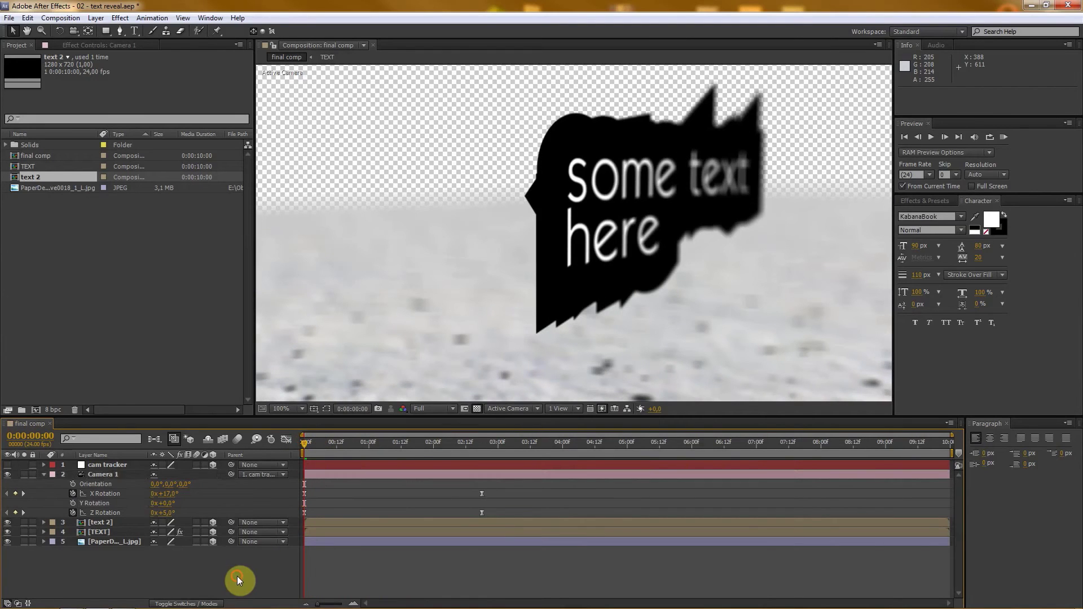
click(43, 475)
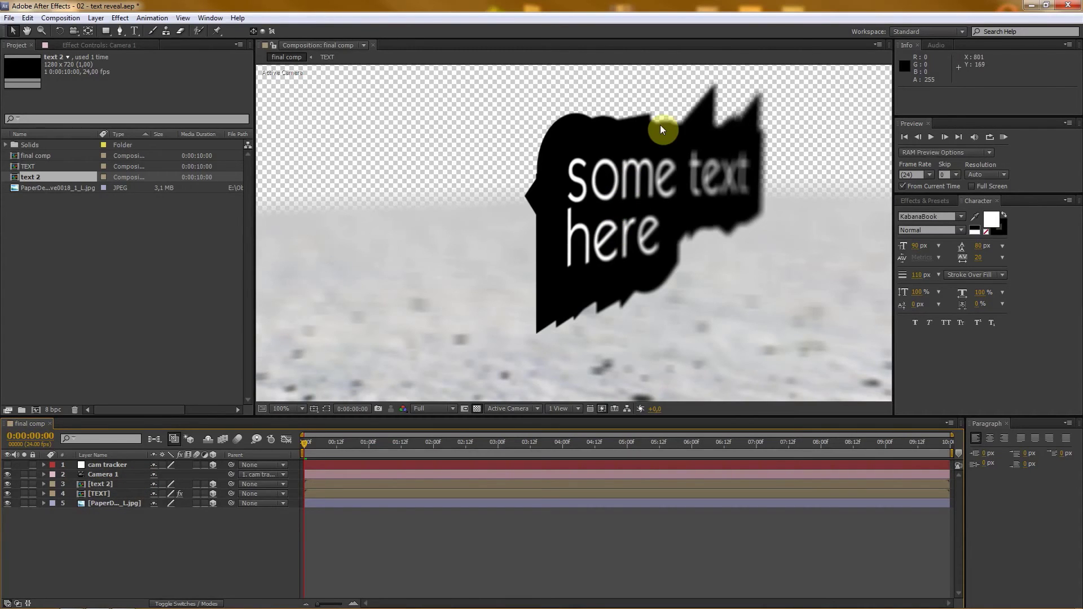
Rotate the "text 2" layer around its Y axis so the standing text faces the camera more directly
click(104, 486)
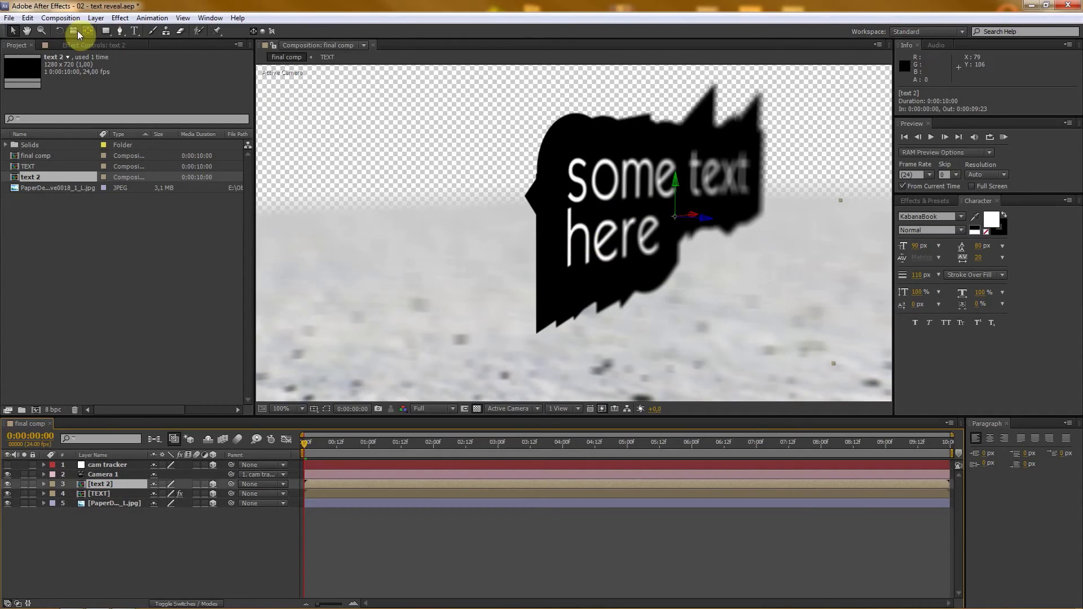
click(59, 31)
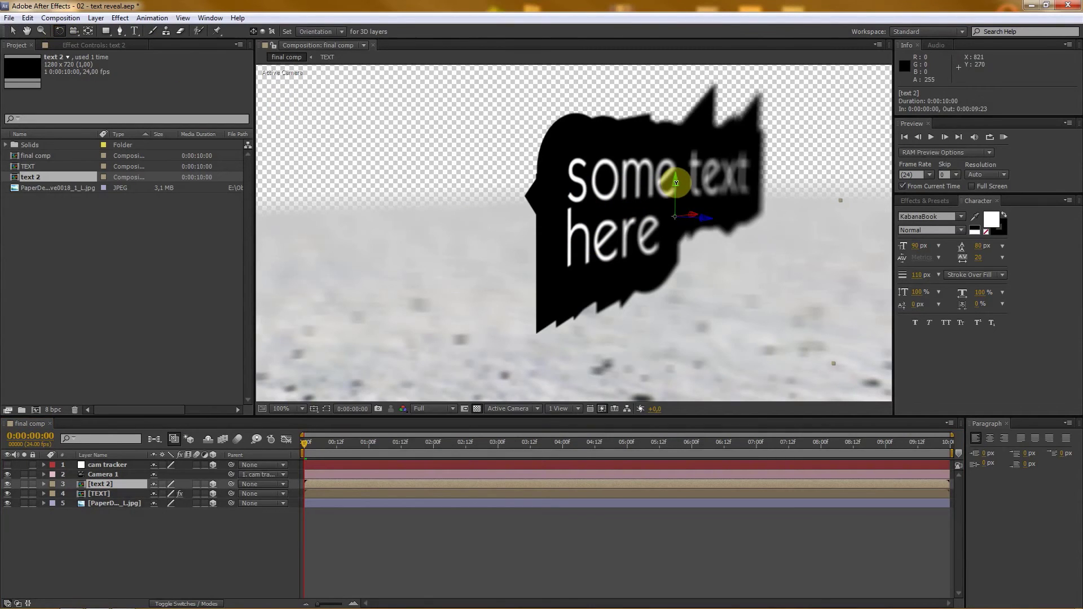
drag(676, 182, 666, 182)
click(236, 570)
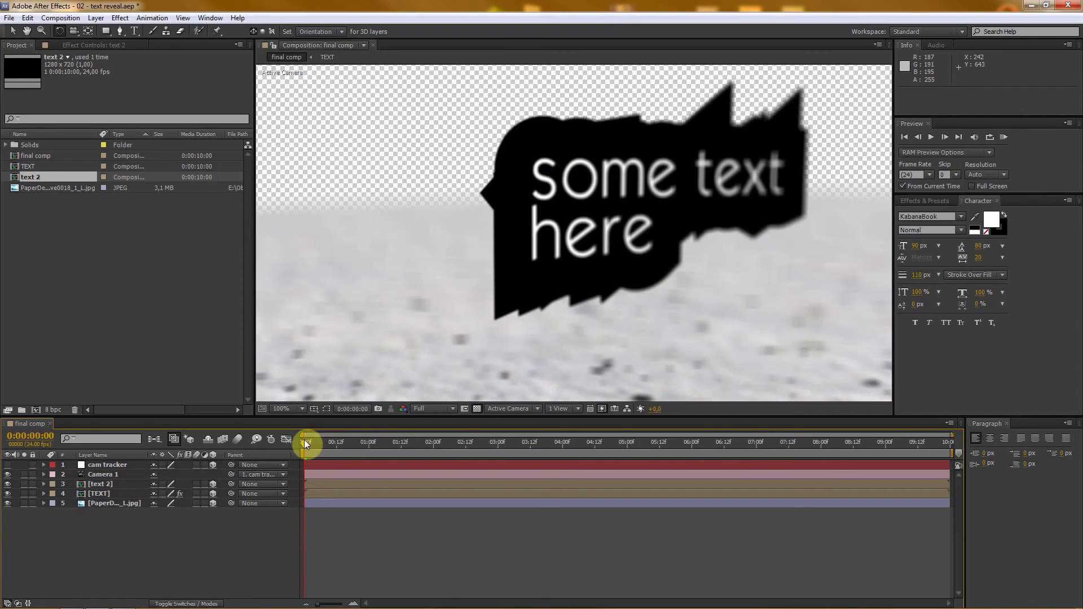
Move the "text 2" layer along its own X axis to about 304.7, 366.5, -65.5
click(102, 484)
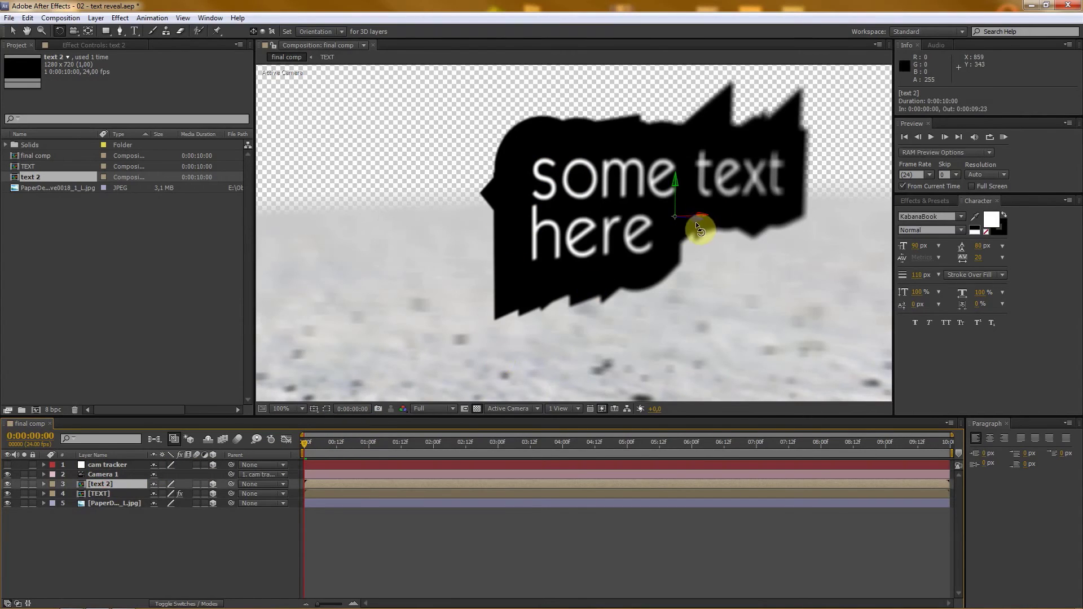
key(v)
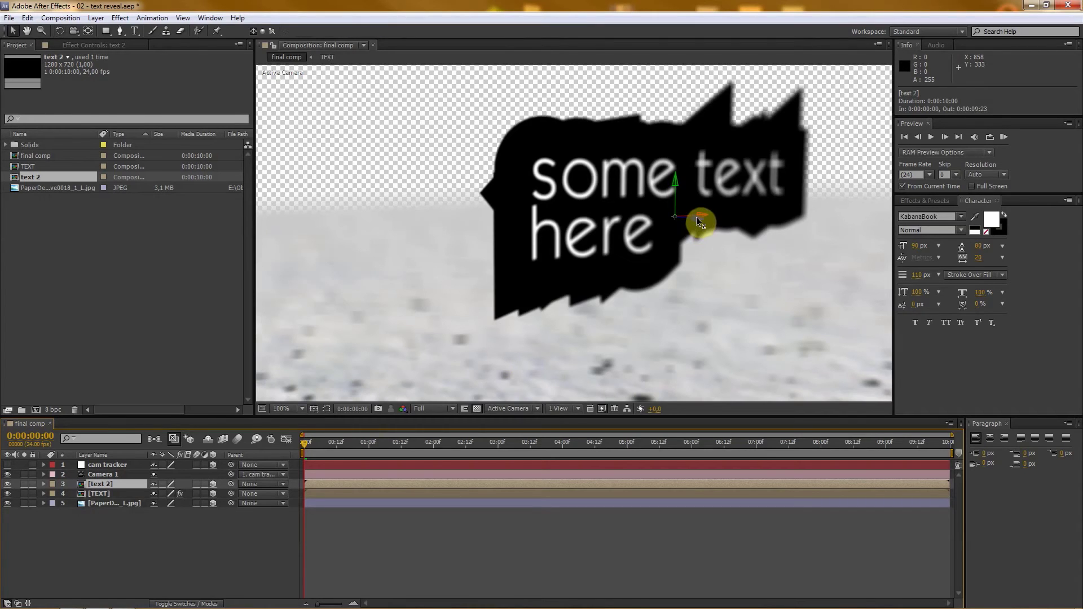
drag(695, 220, 709, 219)
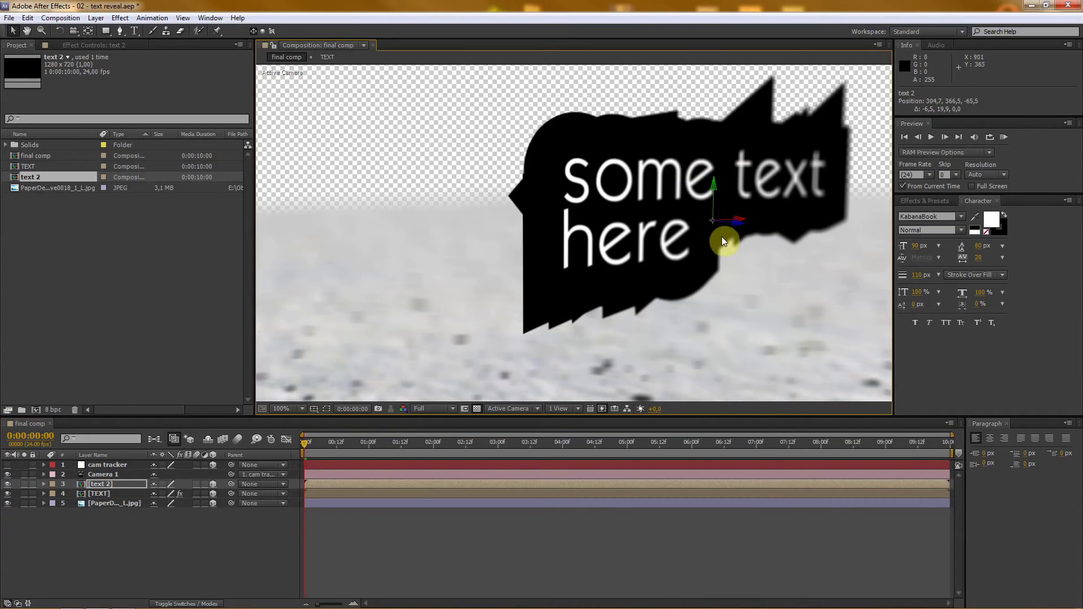
Scale the "text 2" layer to 23% and return to the first frame
click(103, 484)
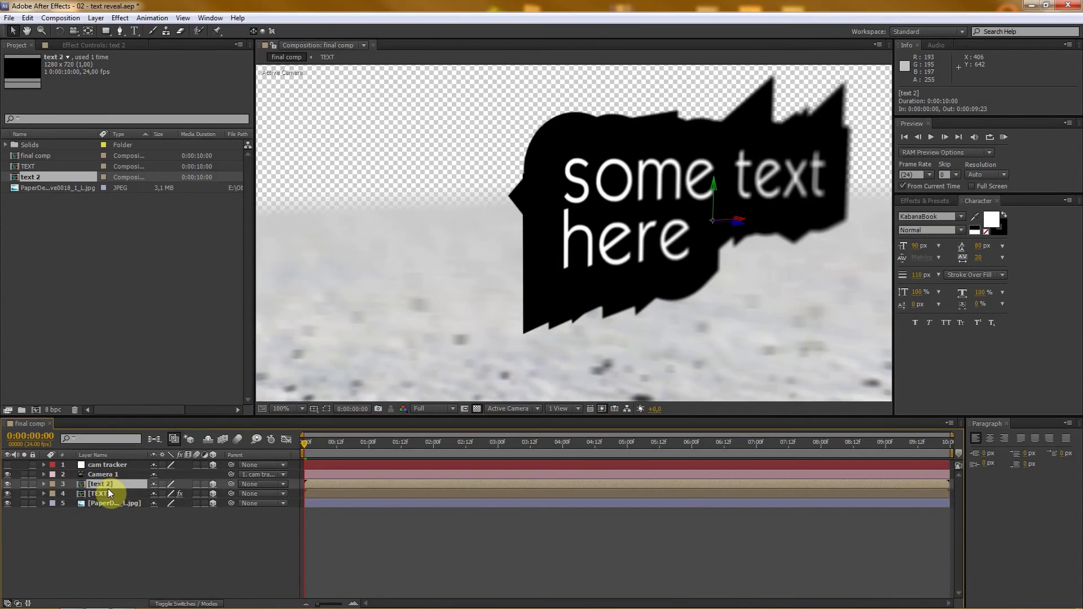
key(s)
click(166, 495)
text(23)
key(Return)
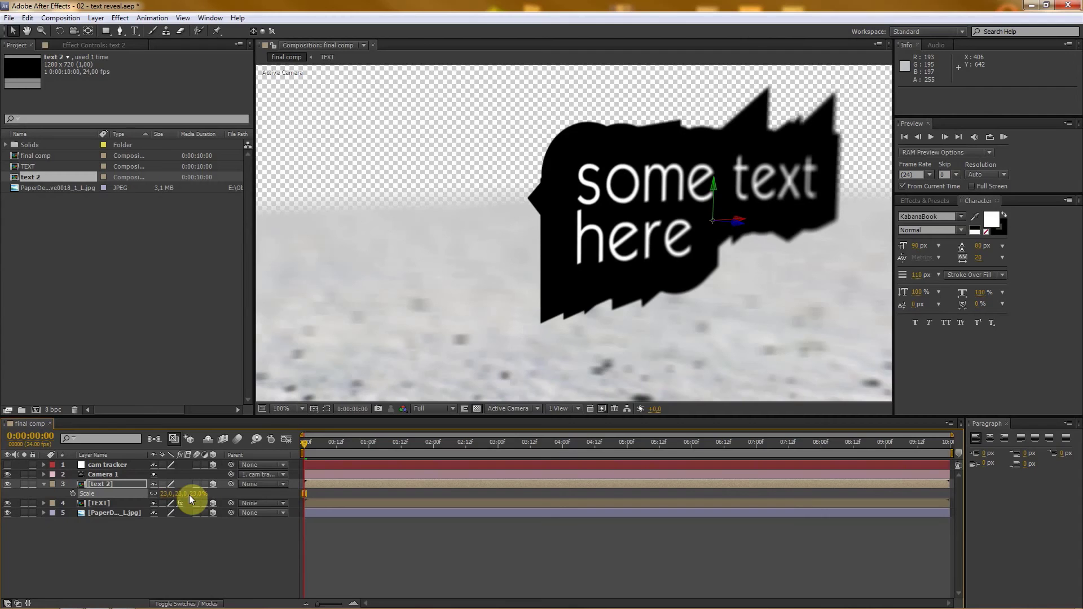
drag(307, 443, 278, 439)
click(255, 550)
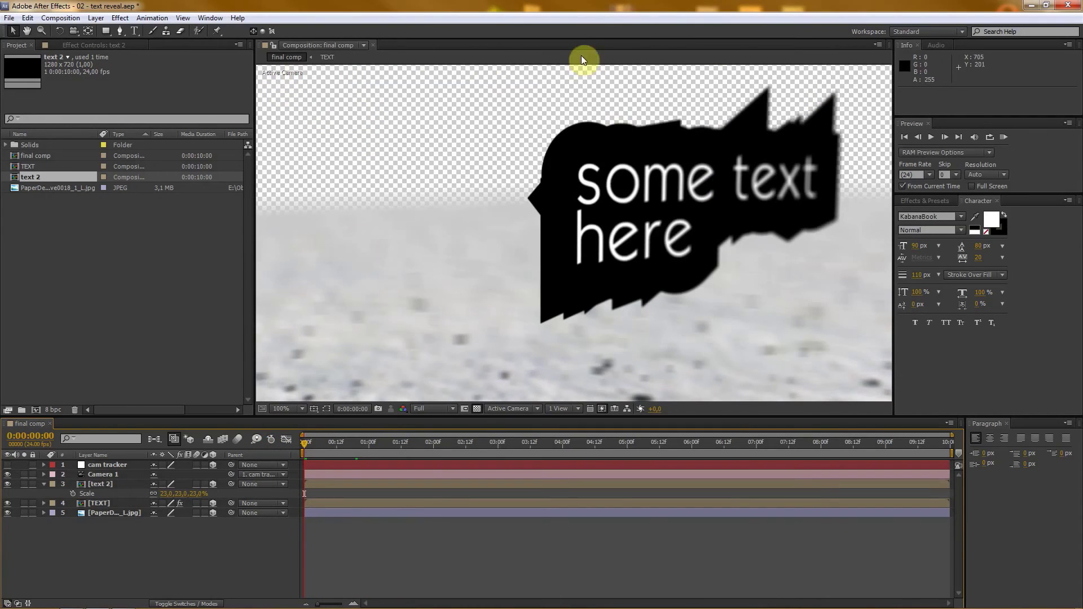
Create a 1280 x 720 light gray solid with its colour sampled from the paper and place it beneath all other layers
click(96, 18)
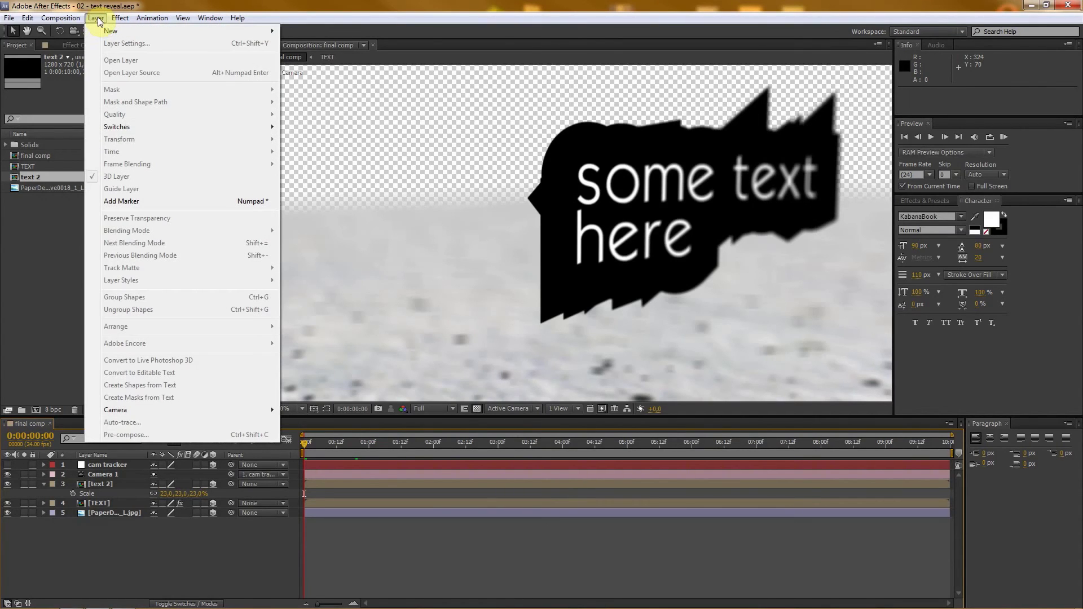
mouse_move(259, 32)
click(305, 42)
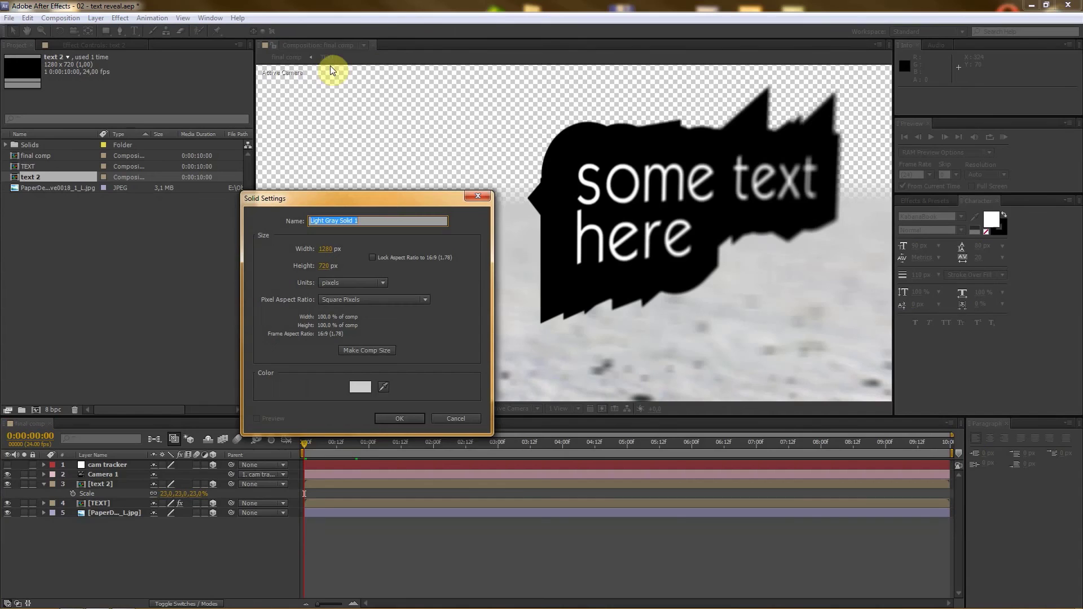
drag(415, 199, 276, 200)
click(247, 389)
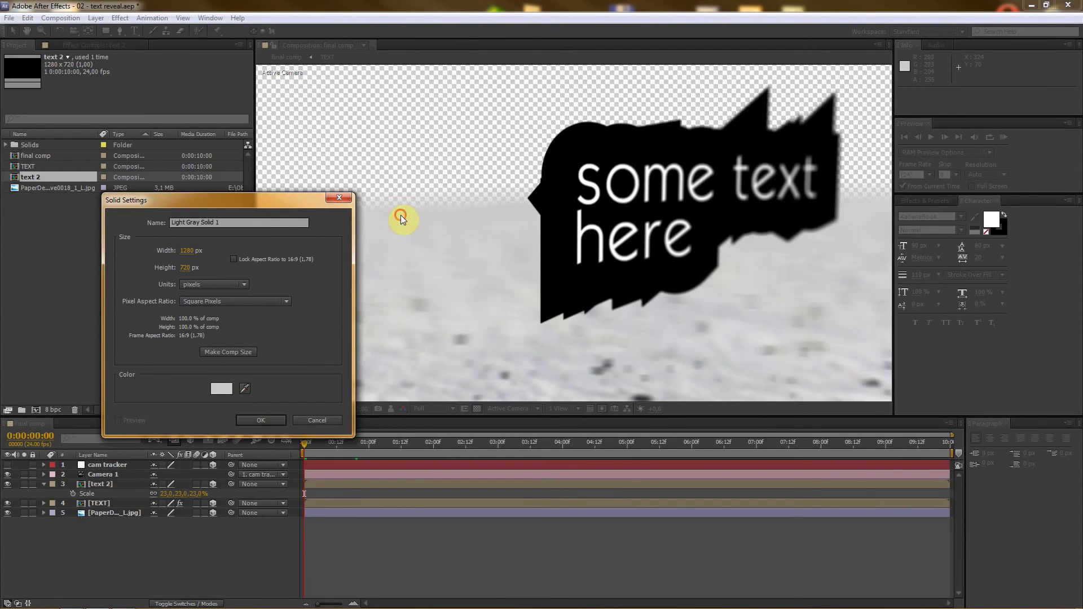
click(268, 422)
drag(120, 461, 123, 565)
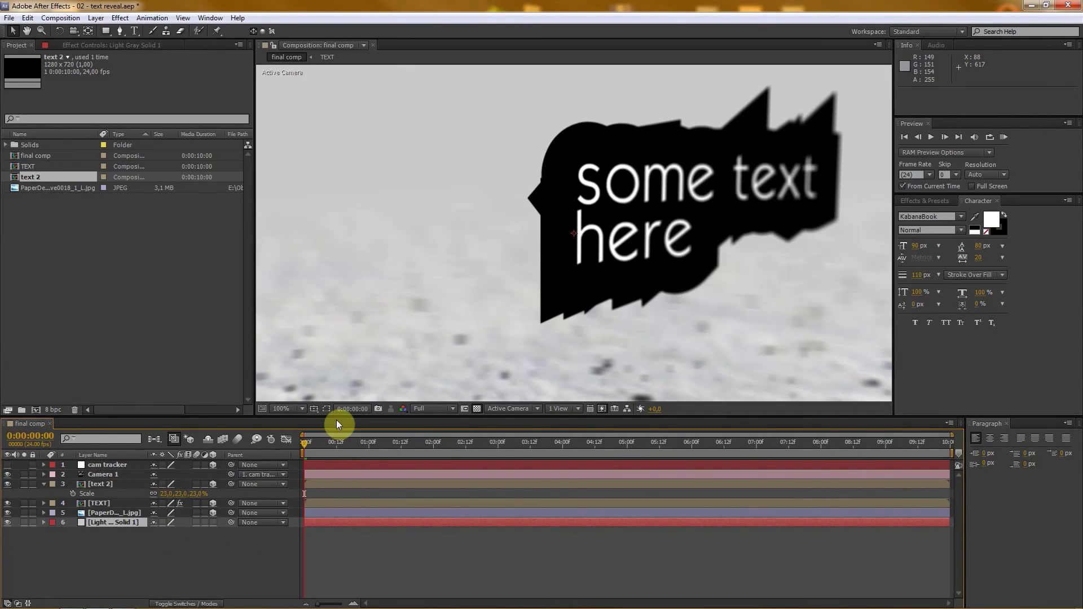
drag(339, 419, 277, 495)
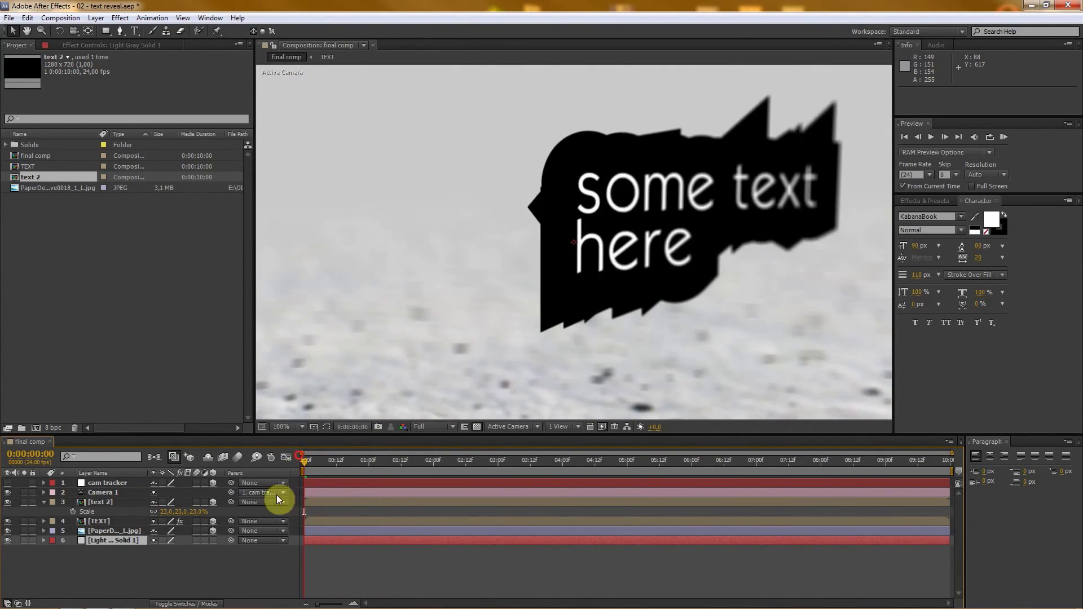
click(221, 581)
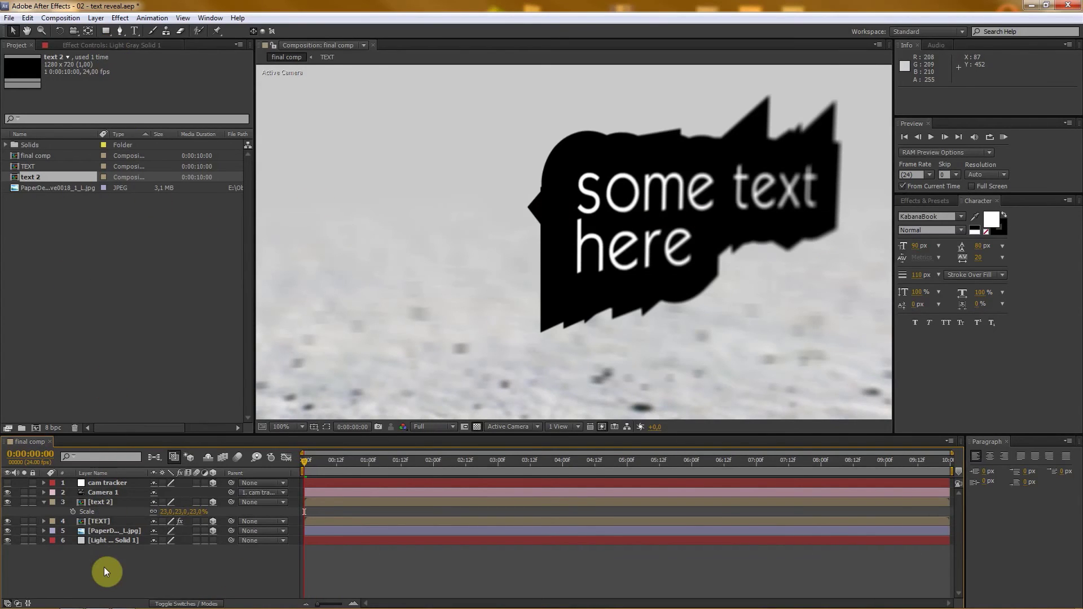
Add an adjustment layer above all other layers and rename it "CC"
click(96, 18)
mouse_move(186, 30)
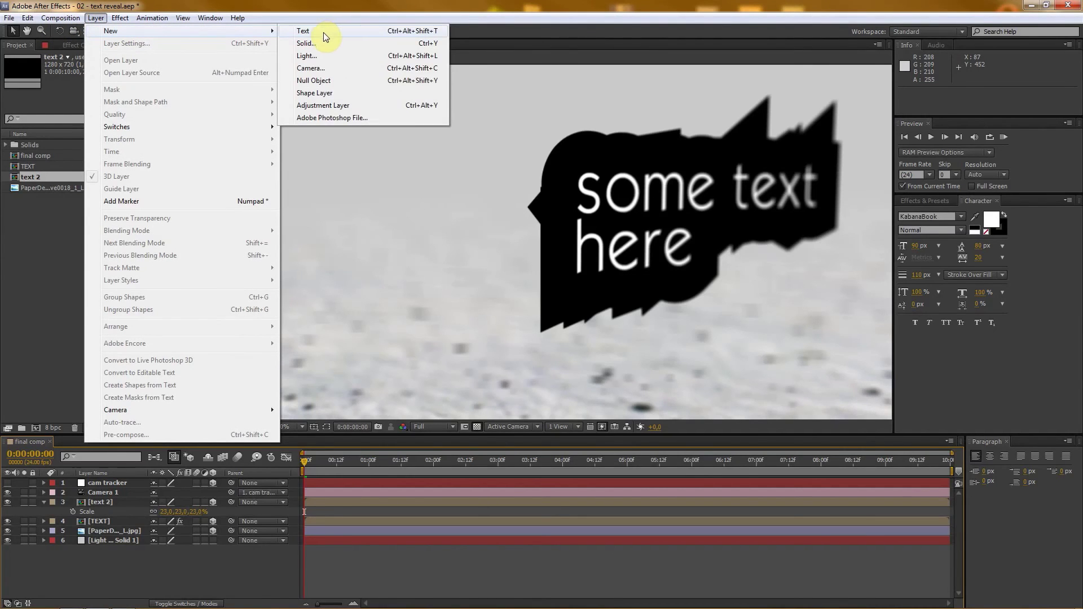
click(325, 107)
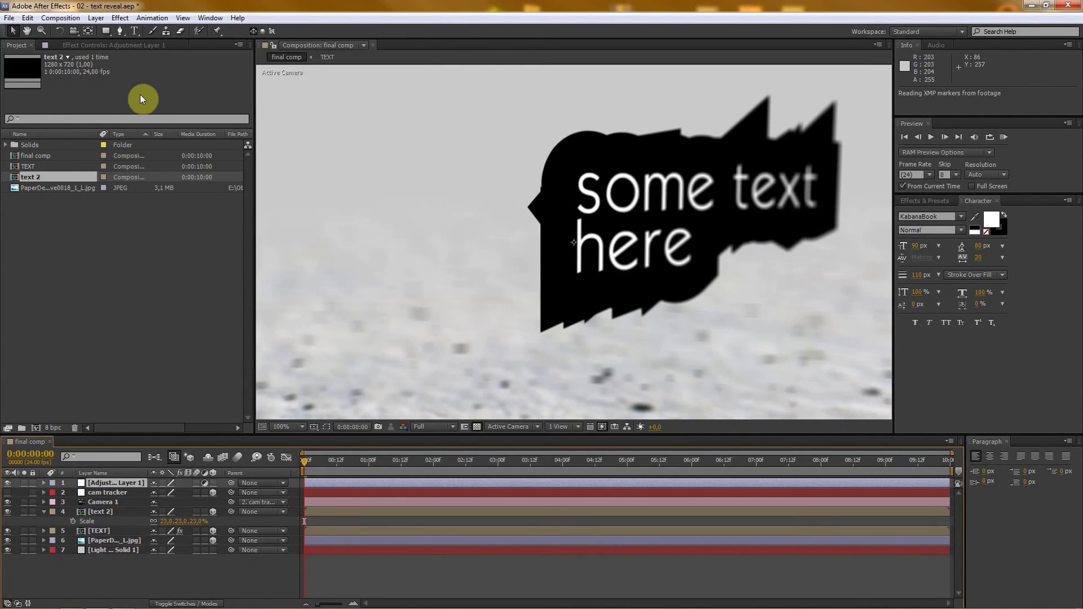
click(95, 45)
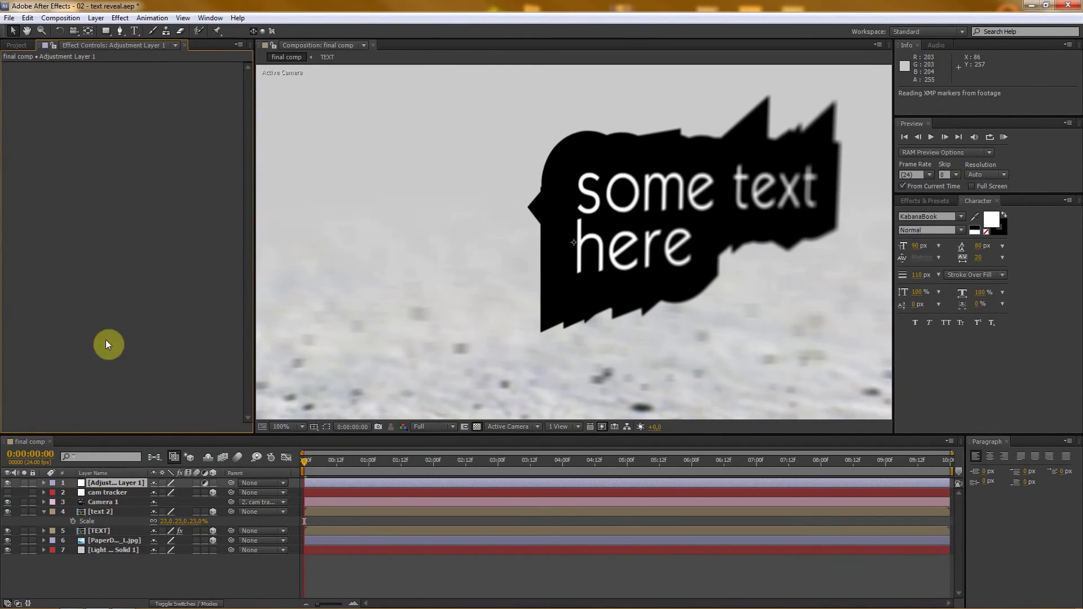
click(111, 483)
click(106, 582)
click(109, 484)
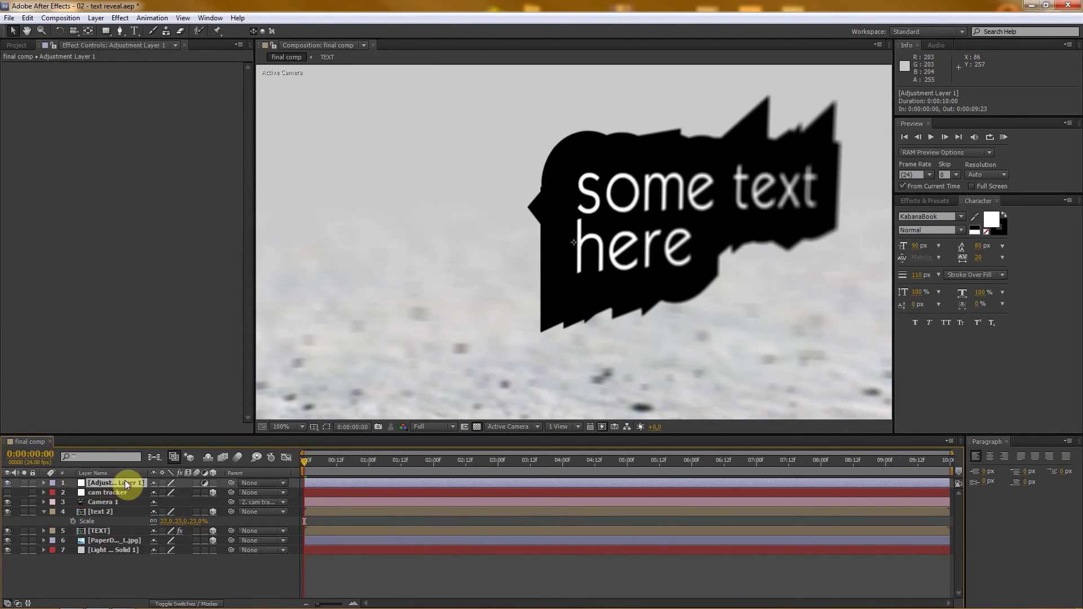
key(Return)
text(CC)
key(Return)
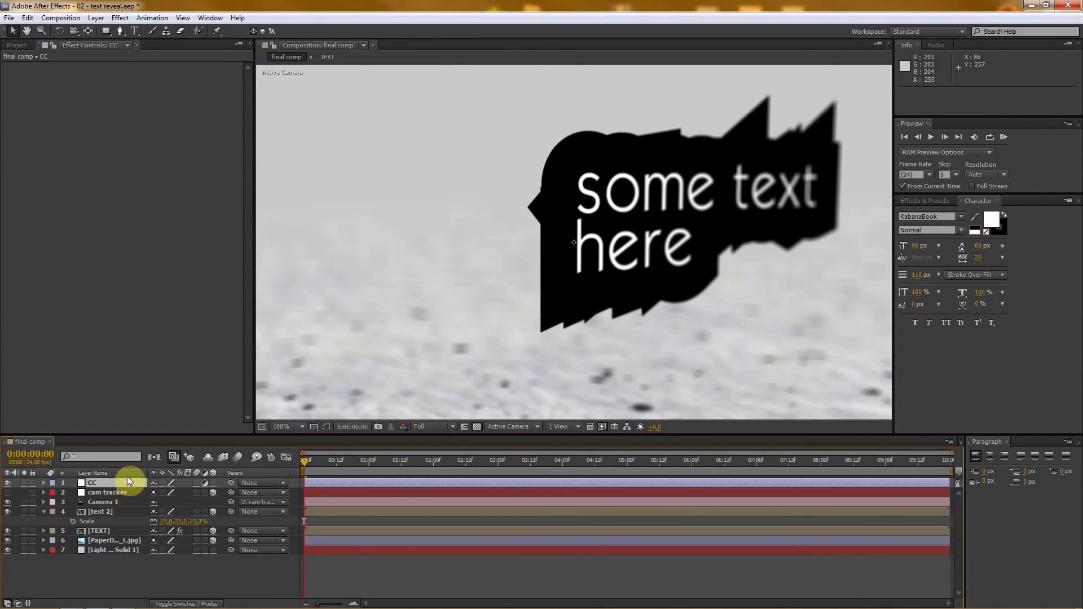
Apply a Photo Filter effect to the "CC" layer and choose Warming Filter (81)
right_click(74, 173)
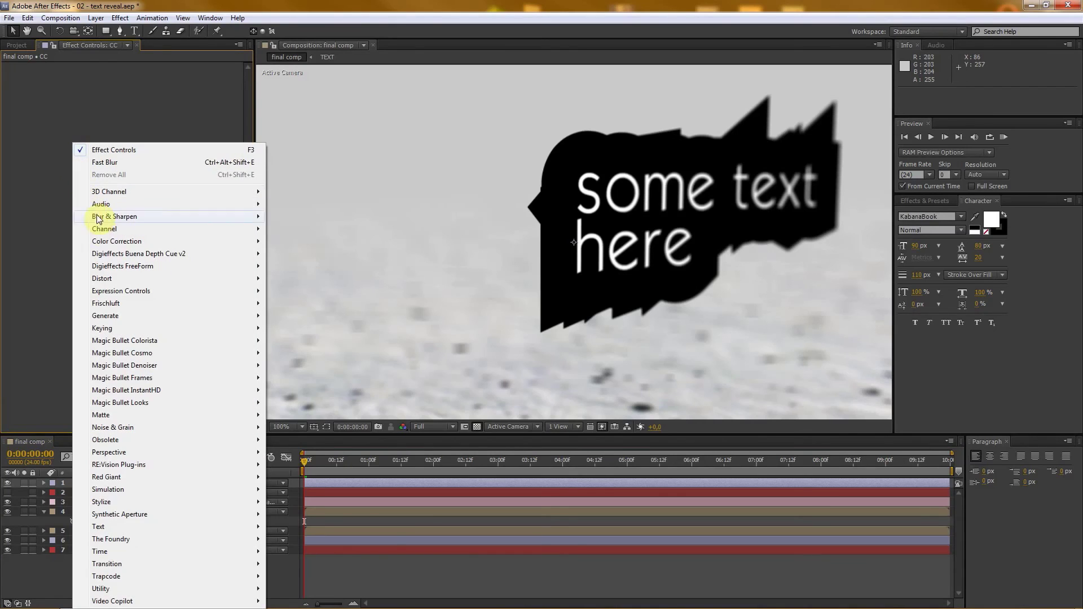
mouse_move(222, 242)
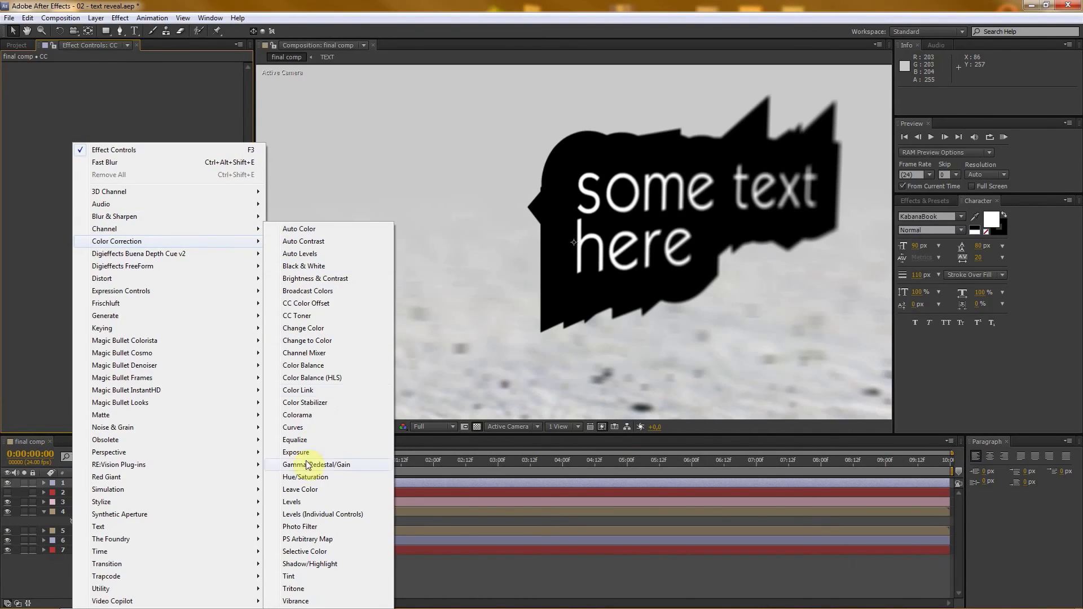
click(305, 527)
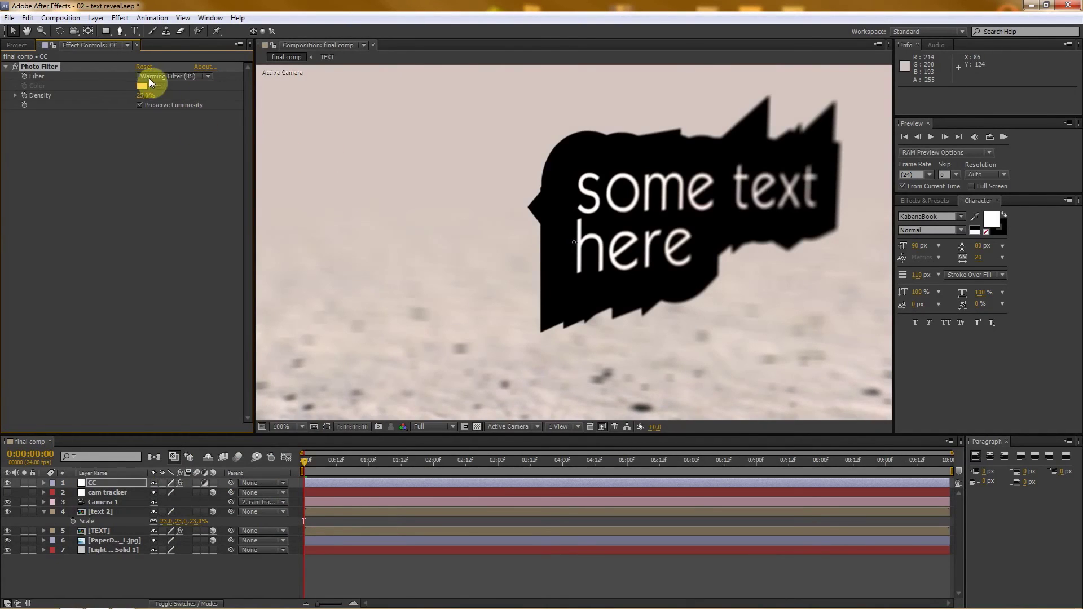
click(174, 77)
click(191, 102)
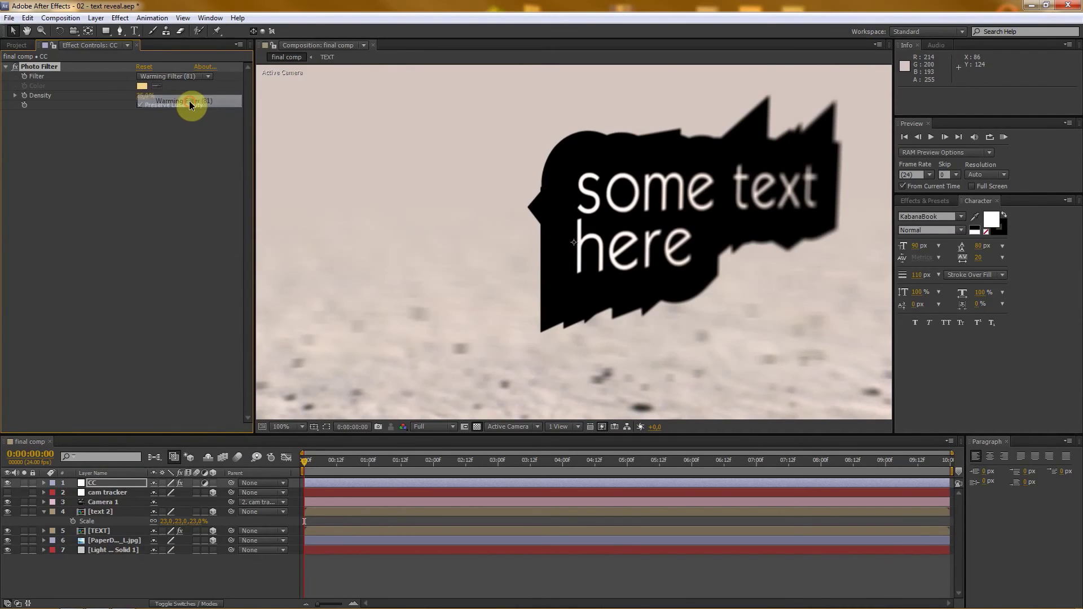
Set the Photo Filter's Density to 50% and deselect the layer
click(141, 94)
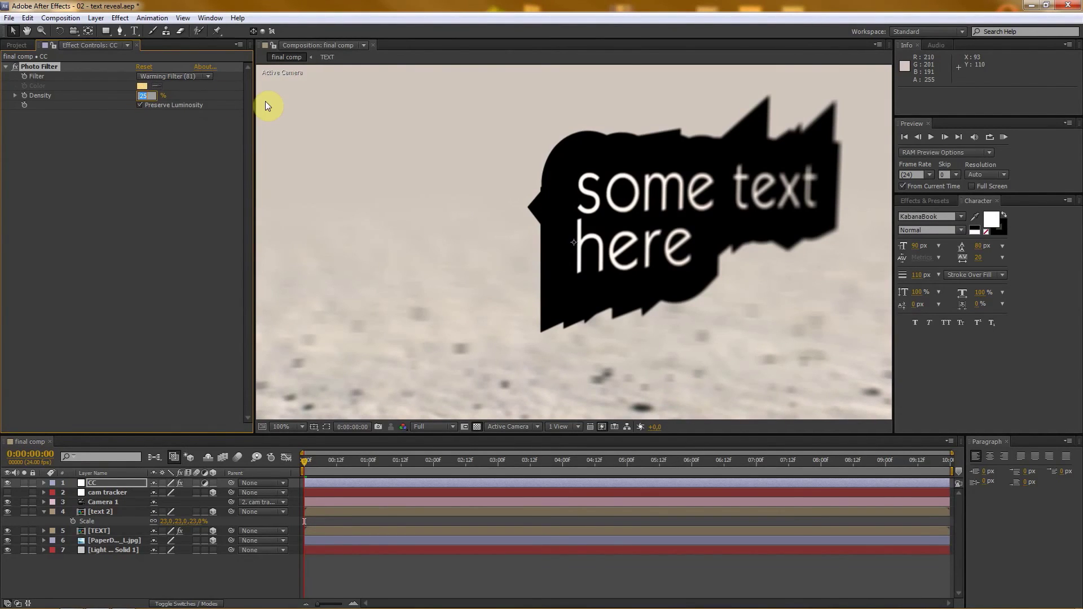
text(65)
key(Return)
click(145, 96)
text(50)
key(Return)
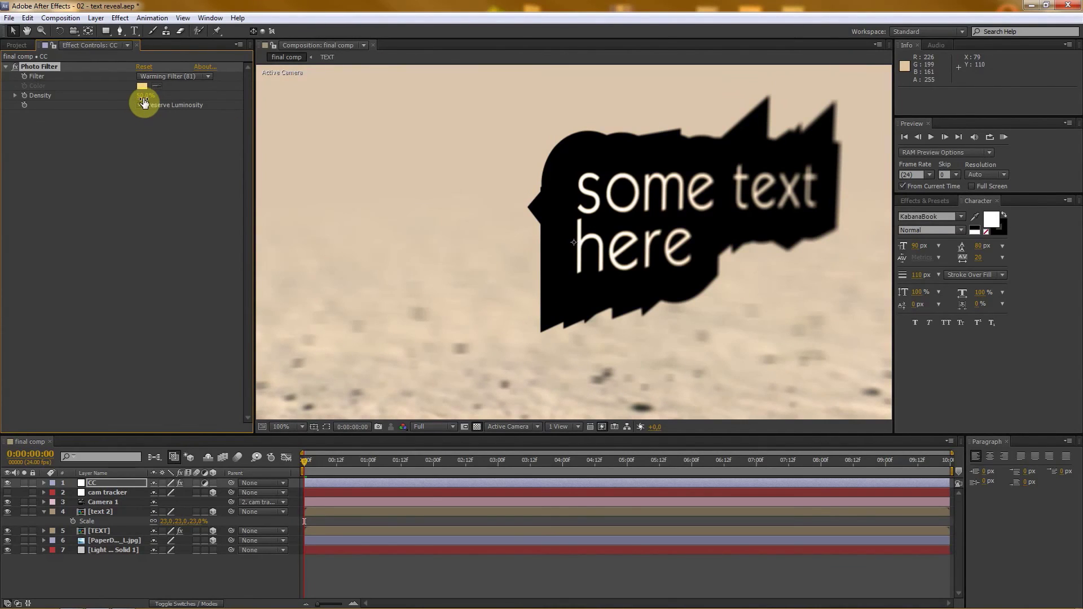
click(158, 568)
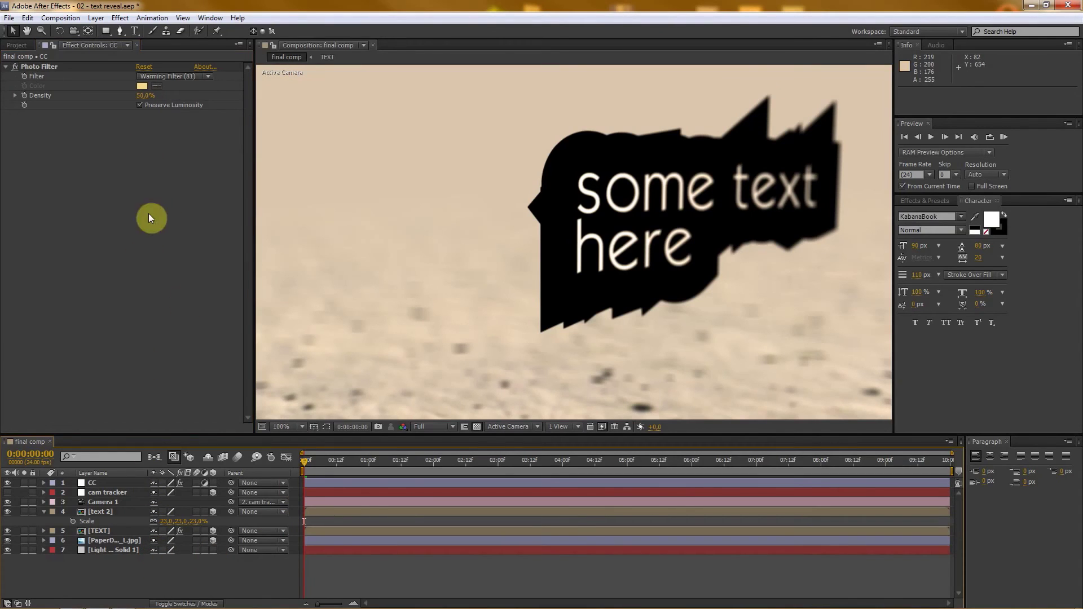
At 0:00:05:14, create a black 1280 x 720 solid named "vignet" and place it directly below the "CC" layer
click(664, 458)
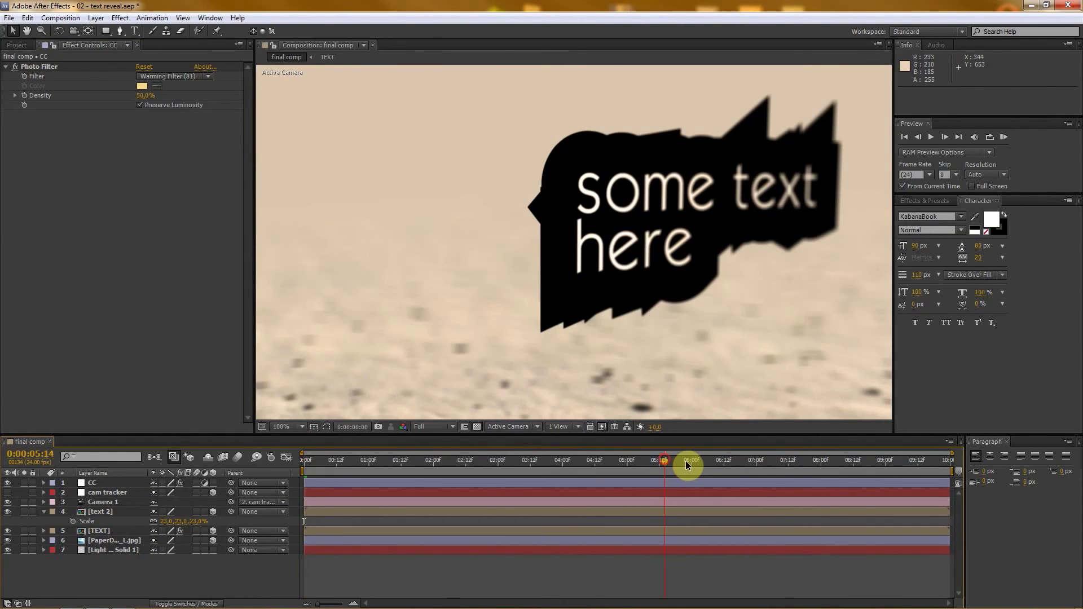
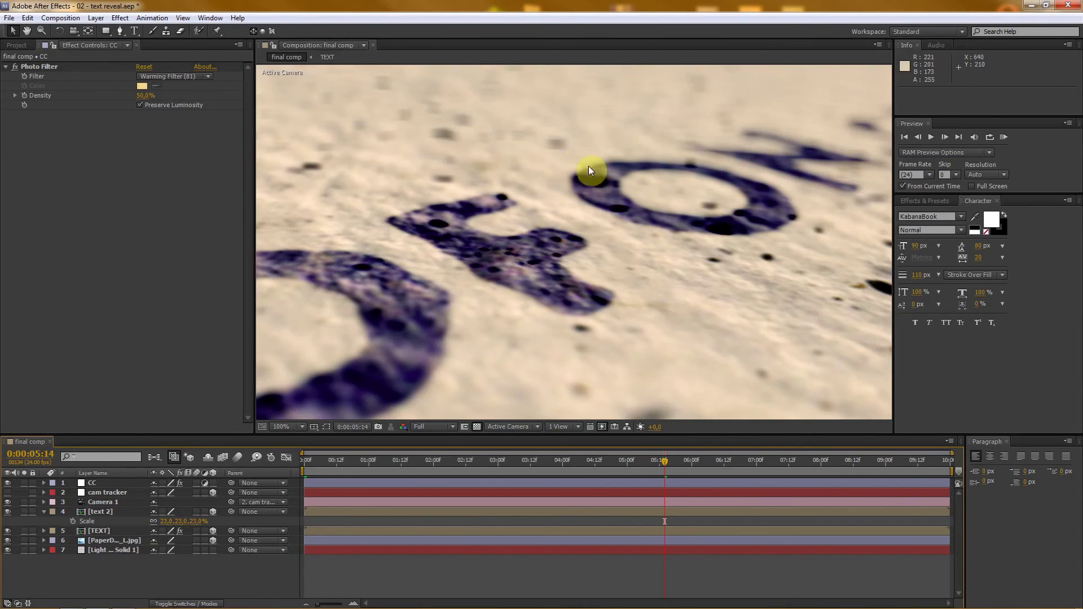
click(95, 18)
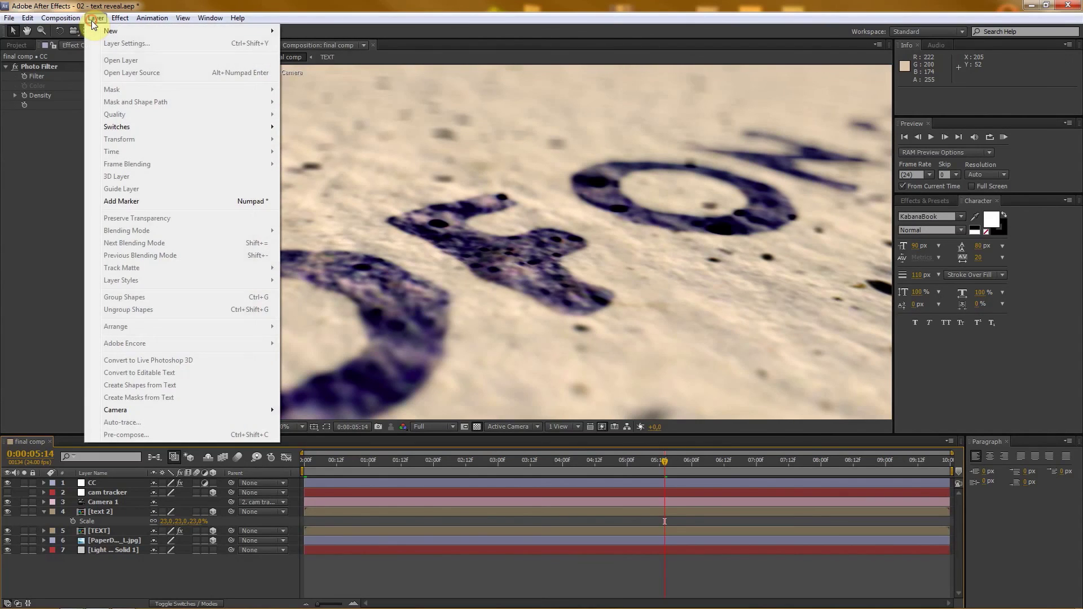
mouse_move(102, 32)
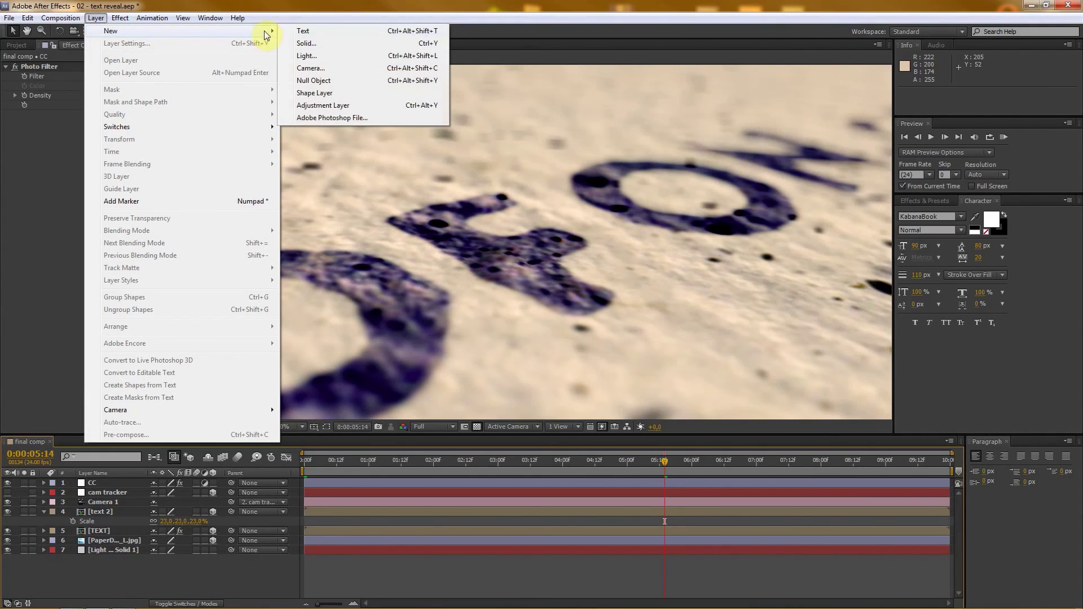
click(319, 43)
click(221, 390)
drag(555, 444, 437, 583)
click(745, 384)
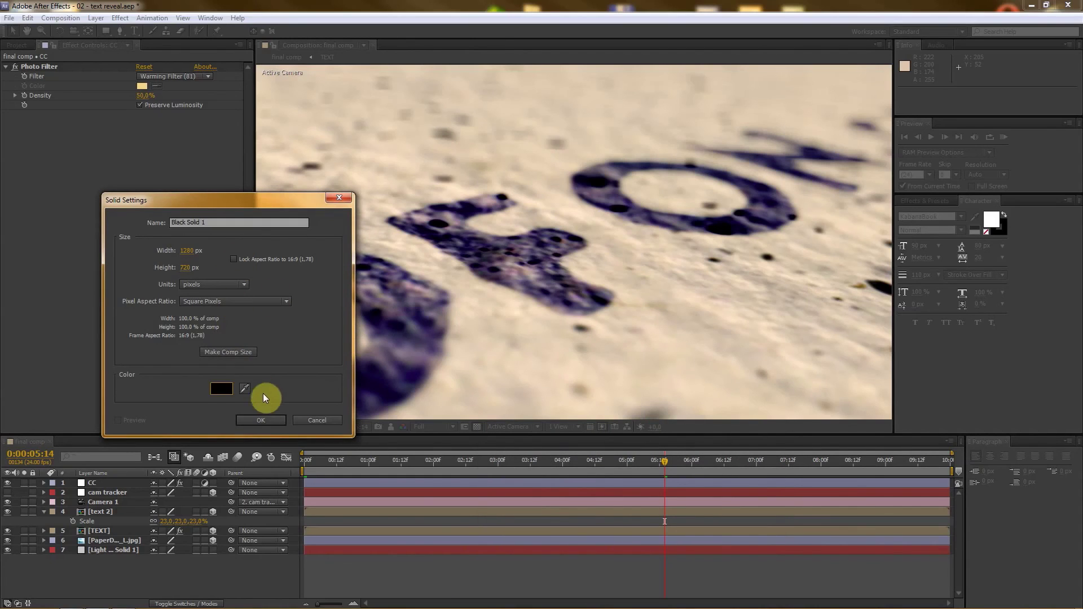
click(246, 222)
text(vignet)
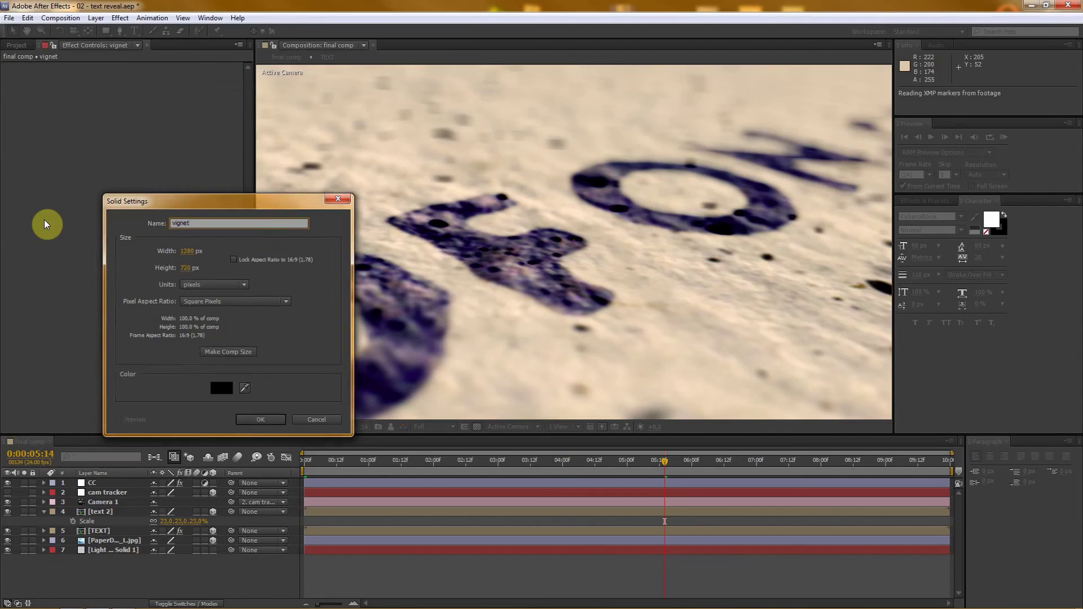
key(Return)
drag(112, 486, 96, 490)
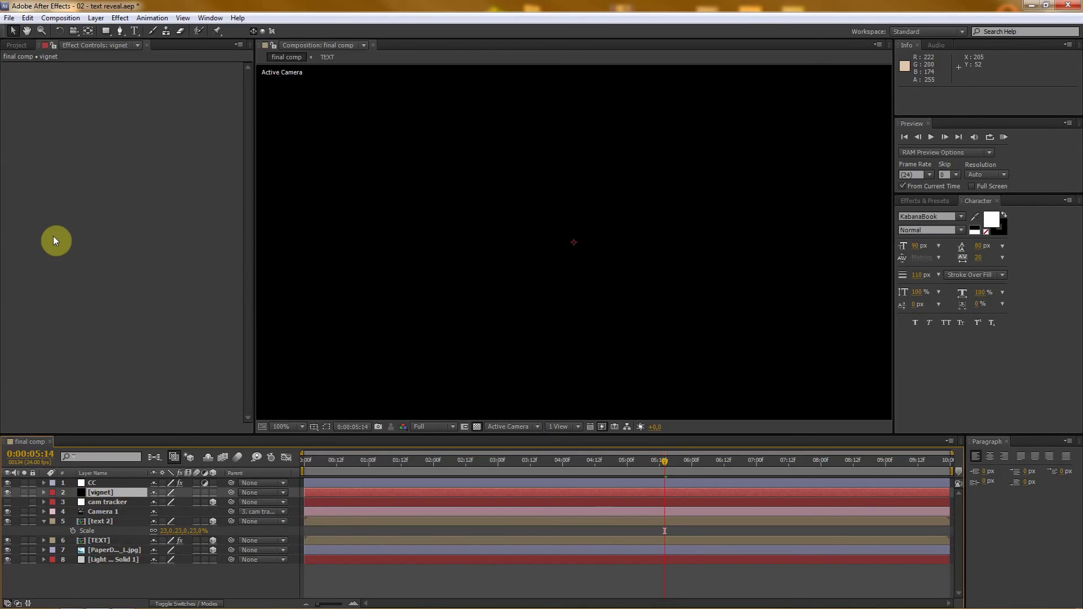
Add a shape mask that fills the whole "vignet" layer
drag(106, 30, 168, 56)
double_click(106, 31)
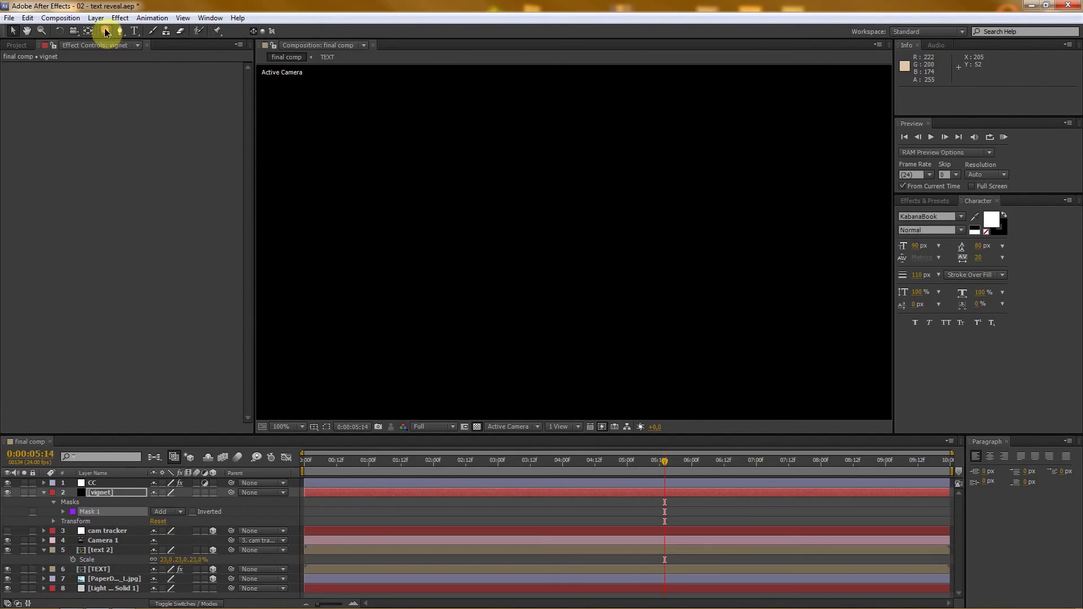
Set the elliptical mask on the "vignet" layer to Subtract mode
key(v)
scroll(435, 221, down, 1)
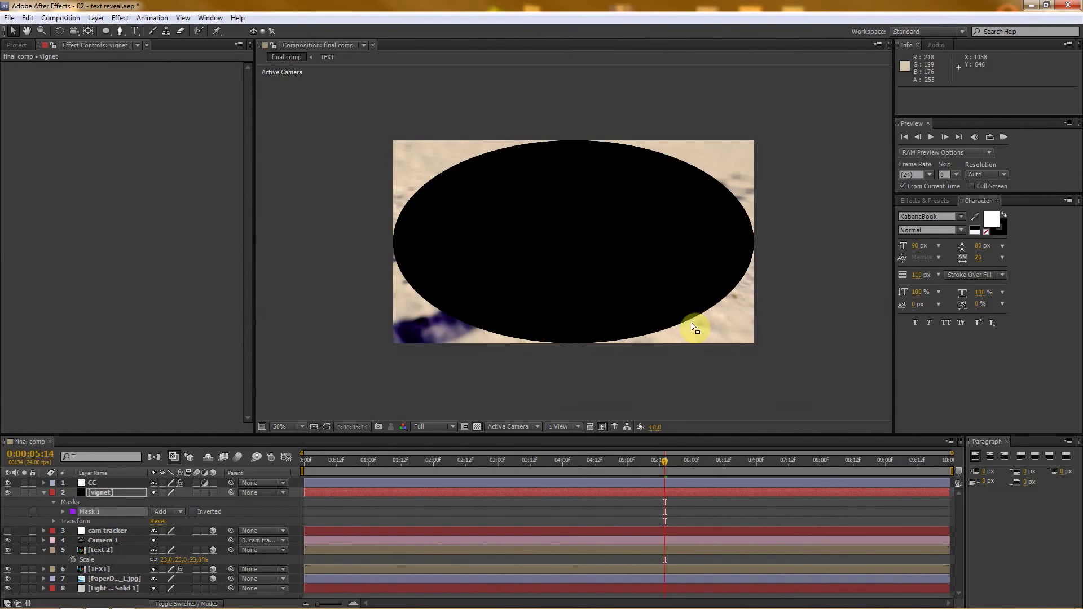
drag(330, 442, 329, 360)
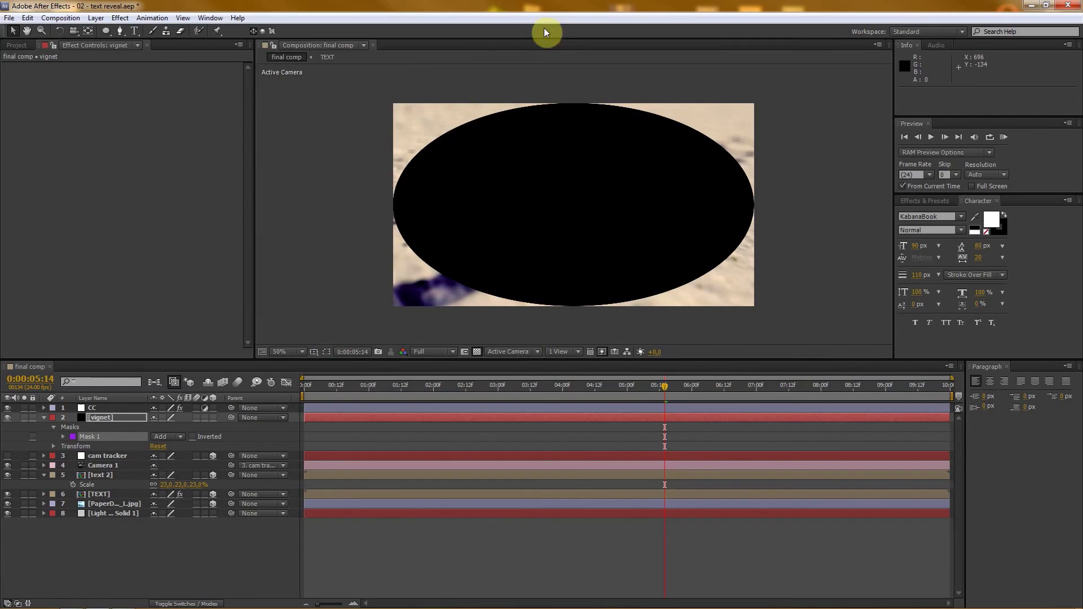
click(107, 420)
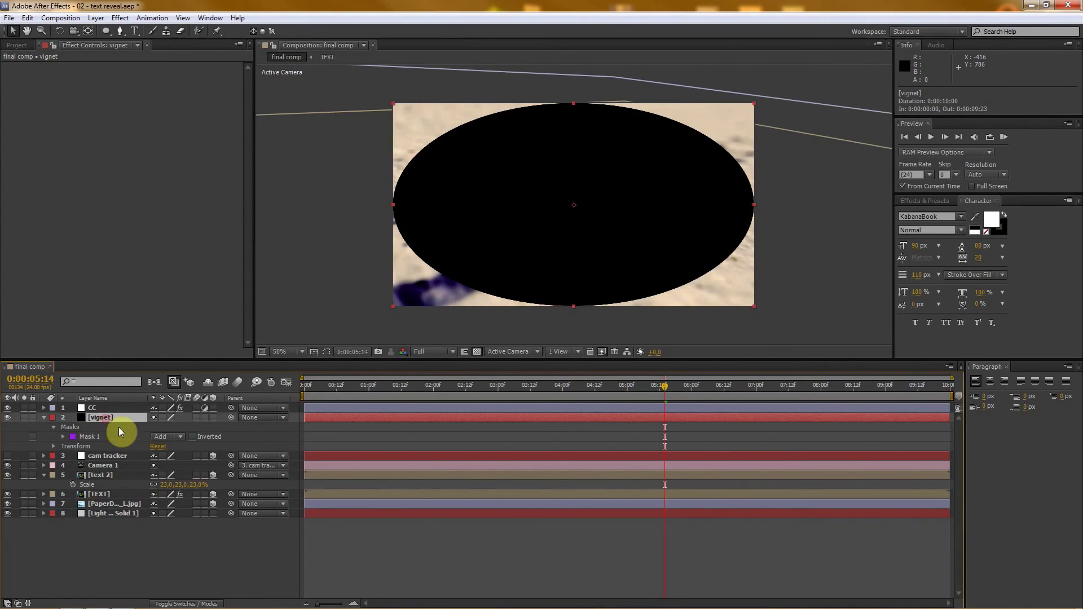
click(164, 437)
click(183, 474)
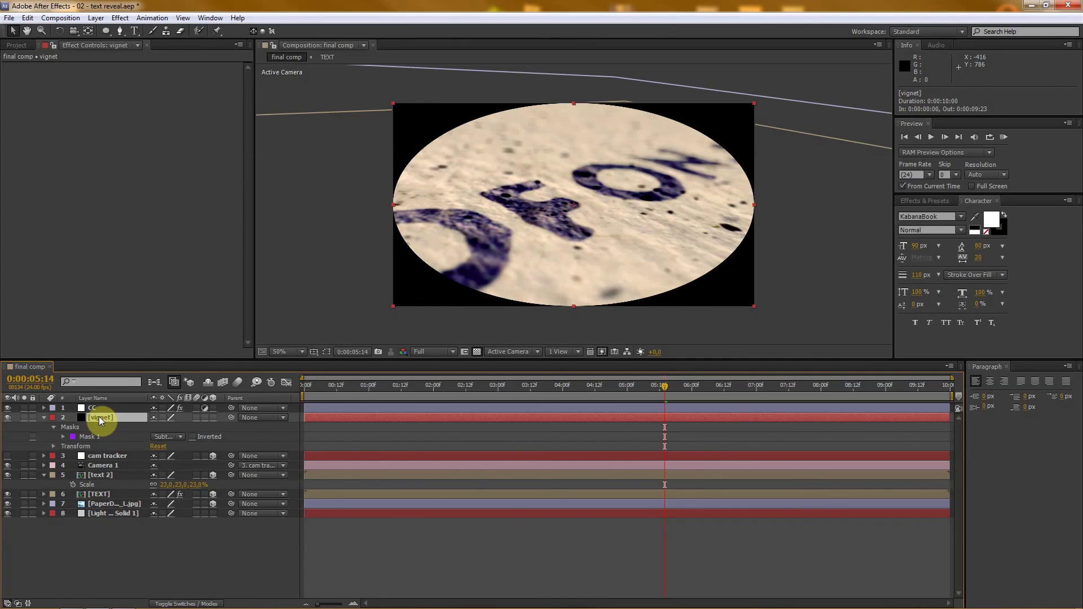
Set the Mask Feather of the "vignet" layer's mask to 250 pixels
key(f)
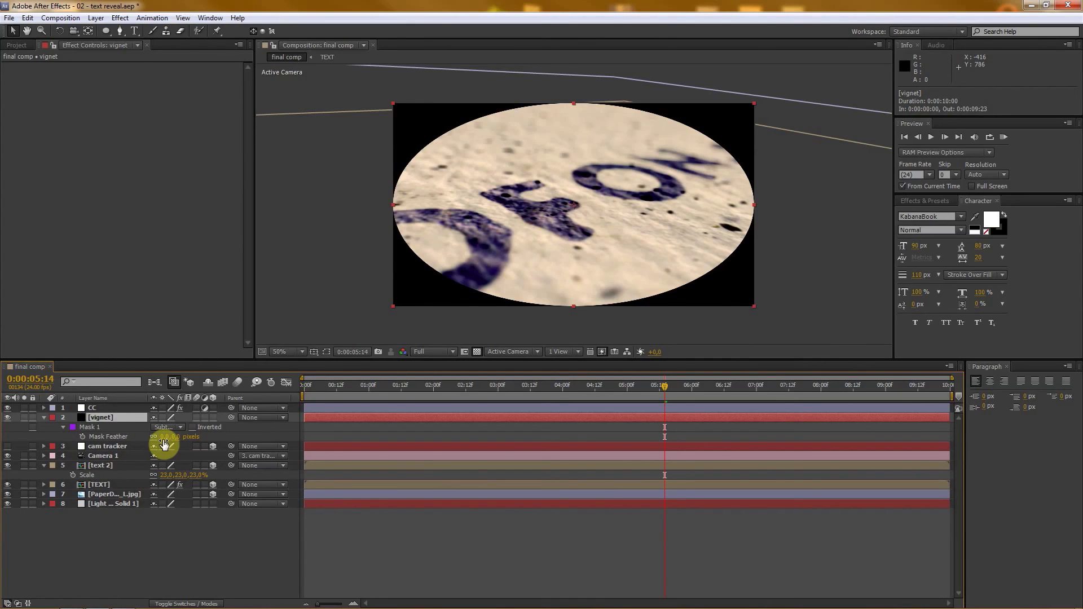
click(164, 438)
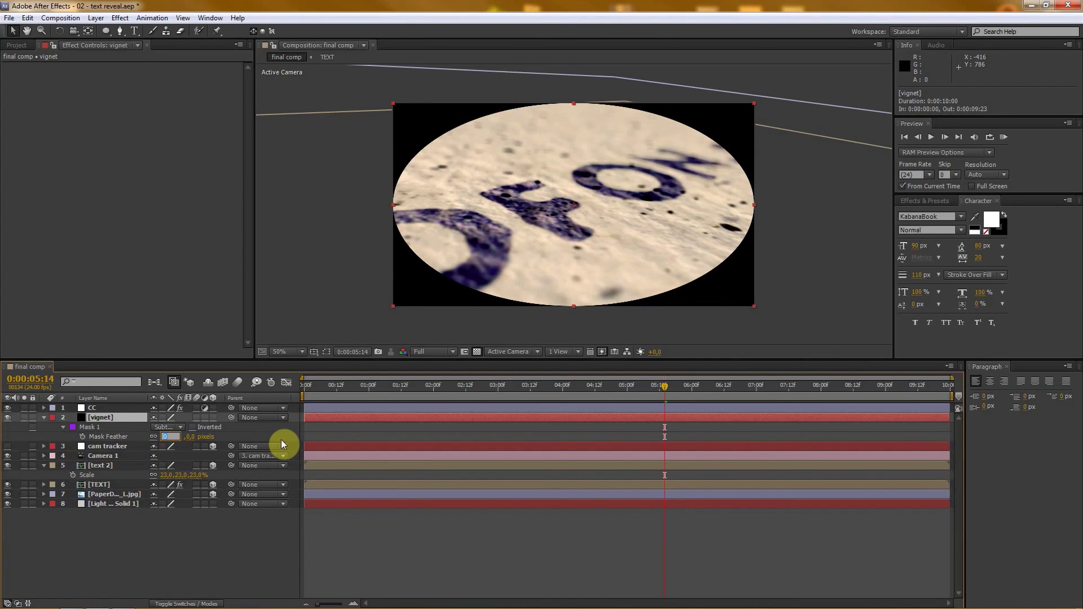
text(25)
click(278, 438)
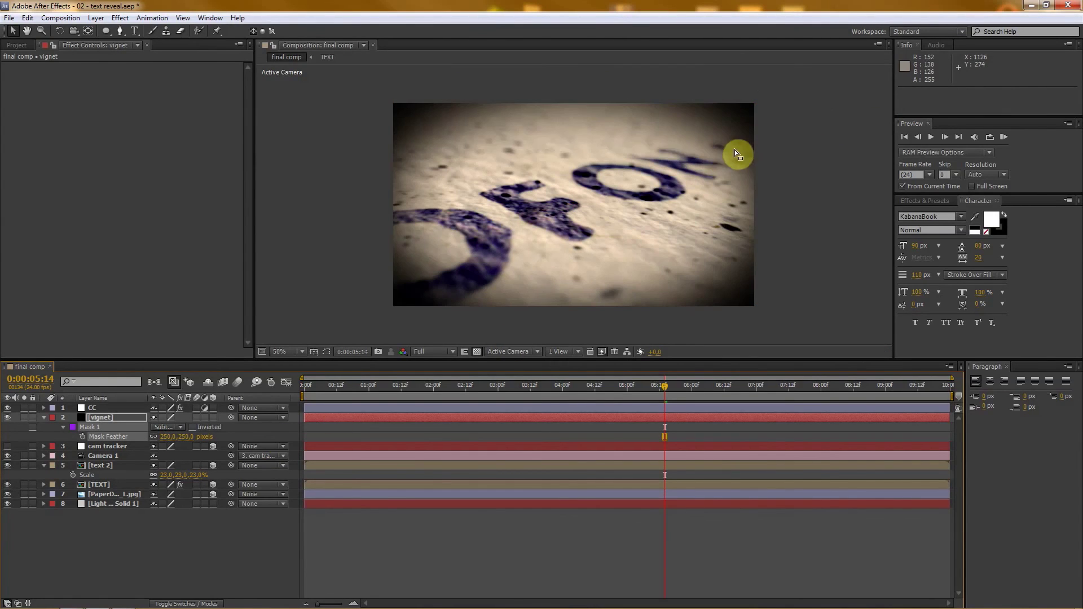
Enlarge the composition view and set the "vignet" layer's blending mode to Classic Color Burn
key(period)
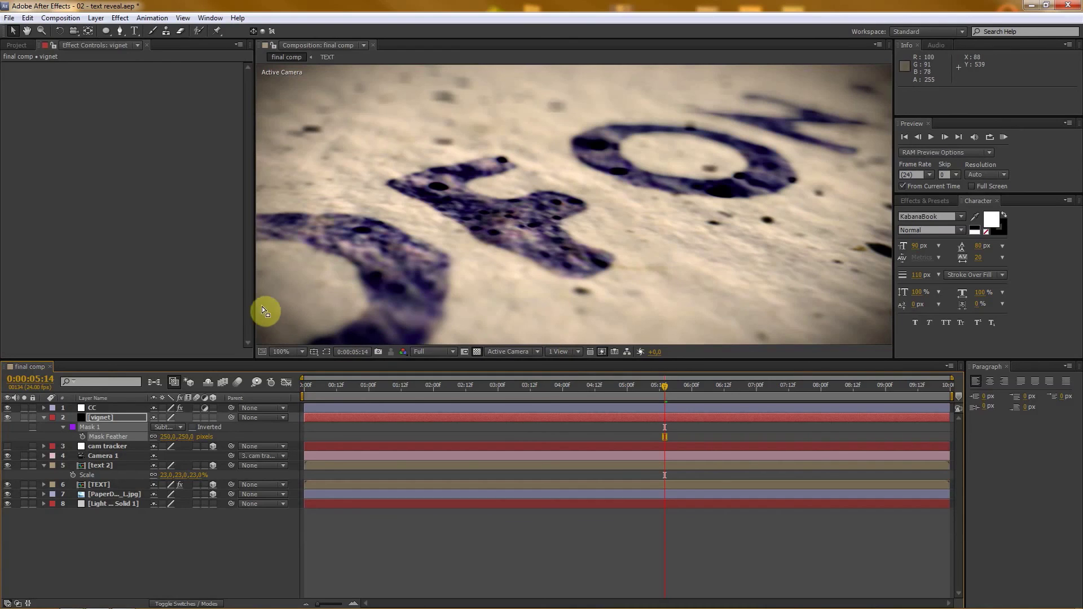
drag(255, 305, 118, 304)
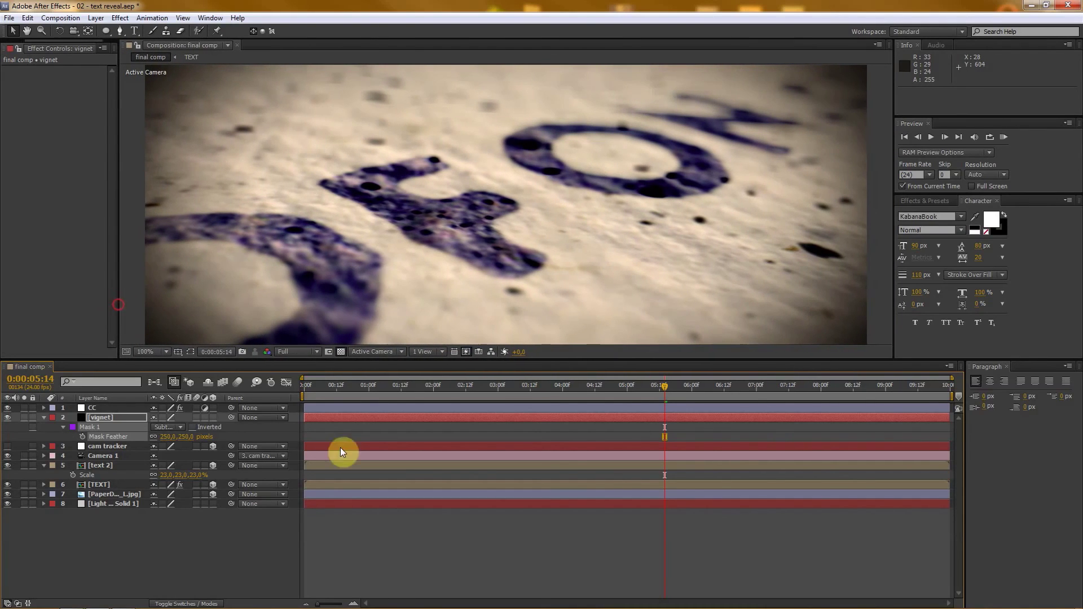
drag(358, 360, 370, 497)
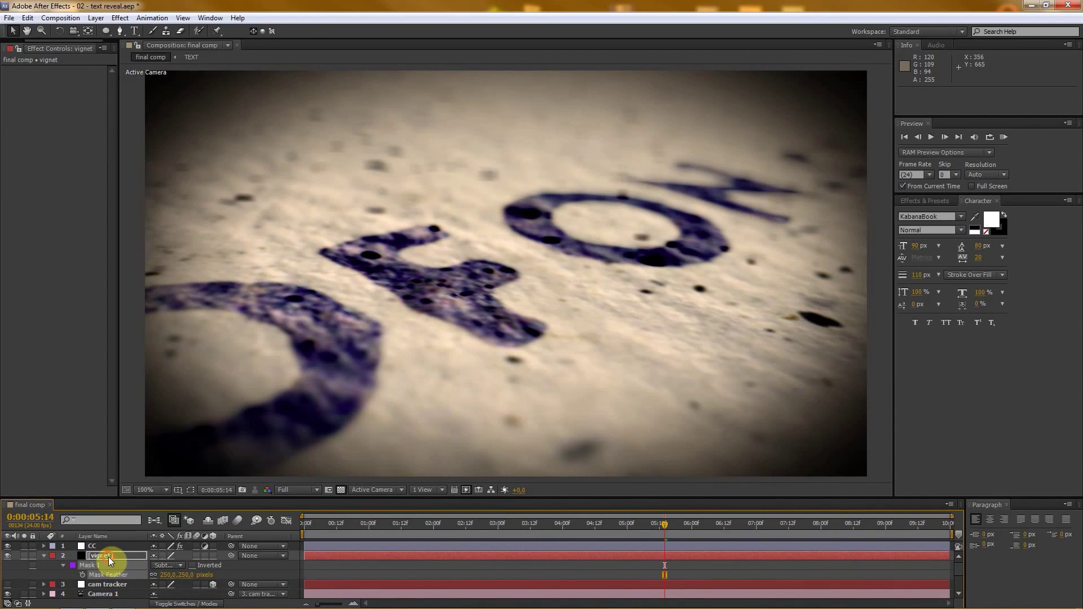
key(Return)
key(F4)
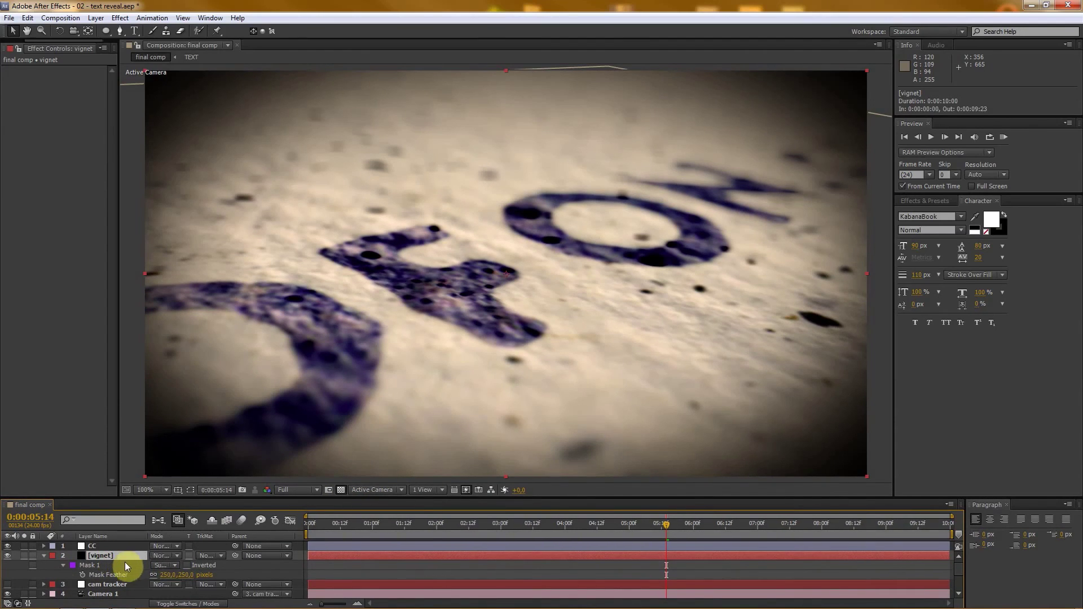
click(168, 556)
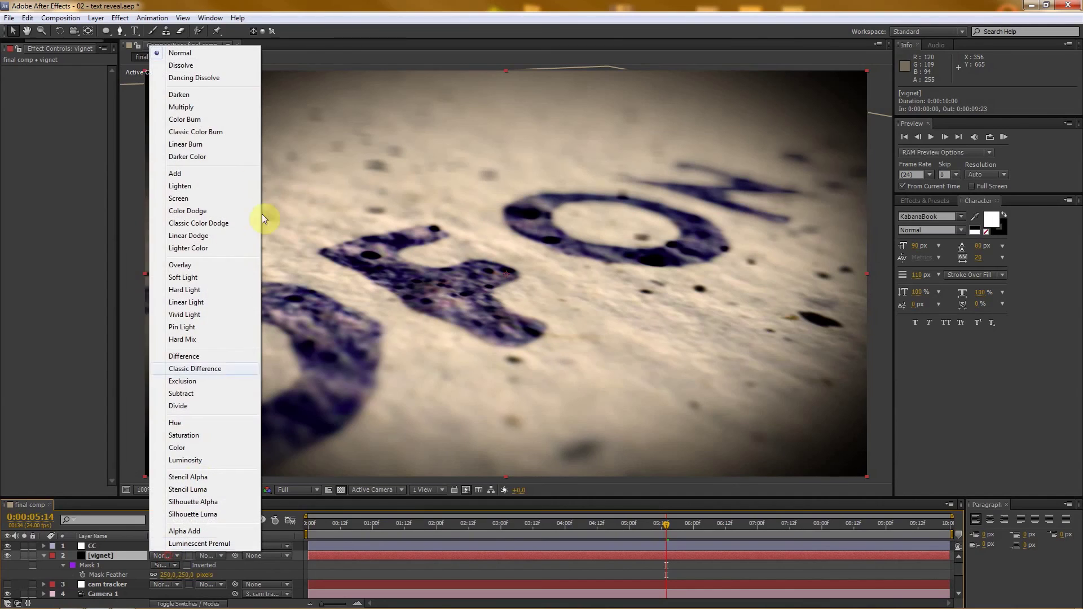
click(205, 133)
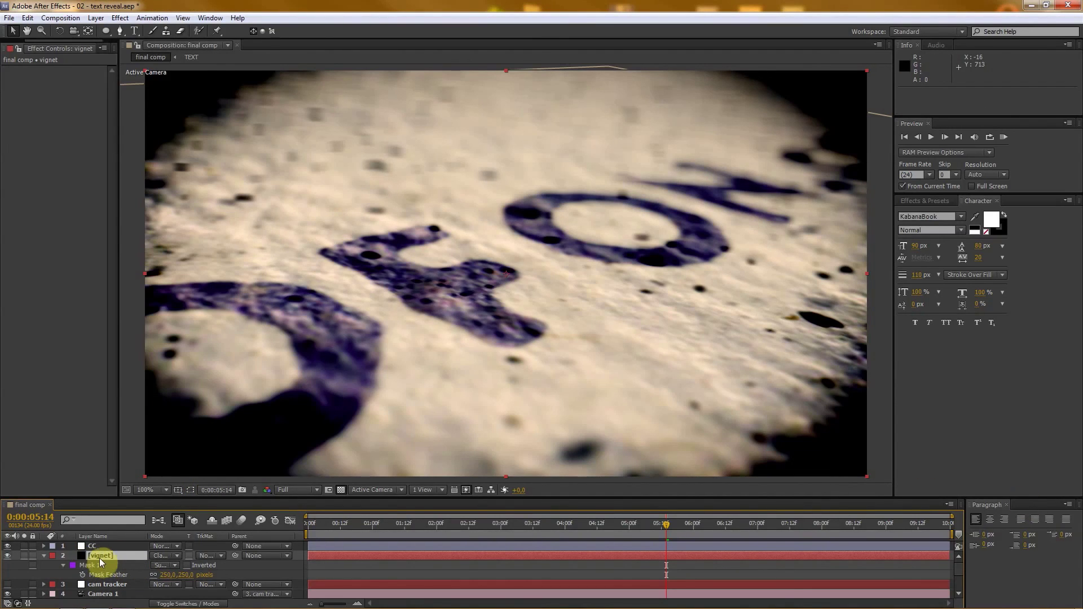
Reduce the "vignet" layer's Opacity to 71% and collapse its properties
key(t)
drag(164, 566, 141, 566)
drag(143, 565, 141, 565)
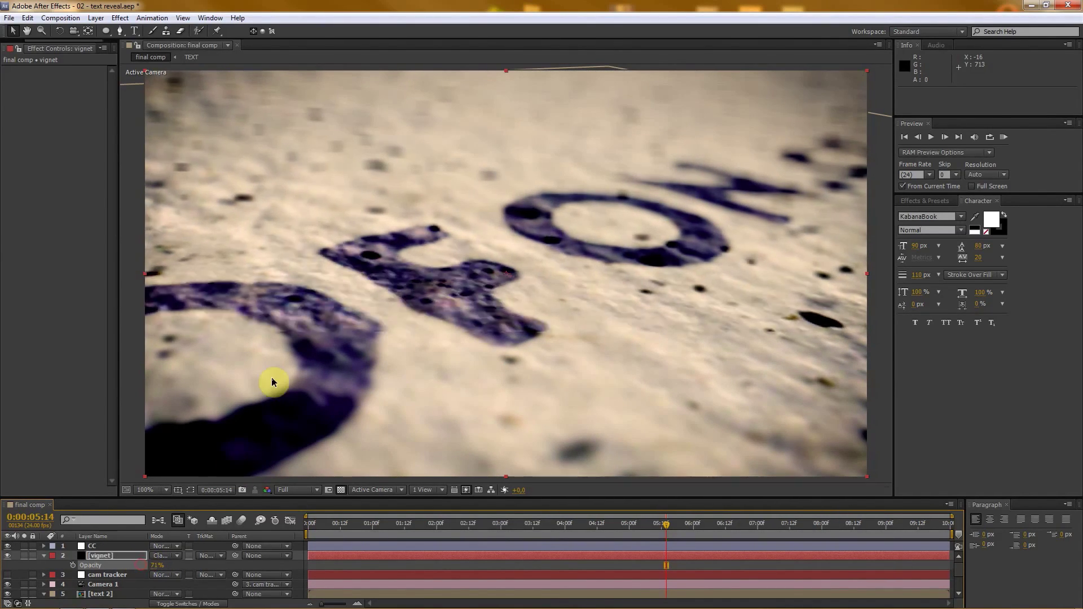
scroll(327, 345, down, 1)
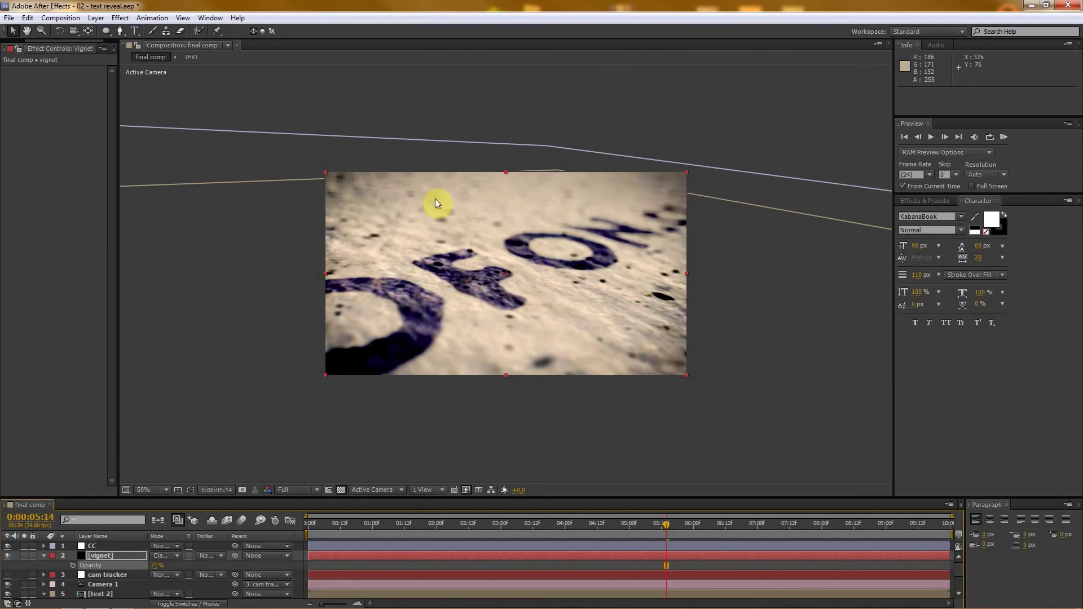
click(44, 557)
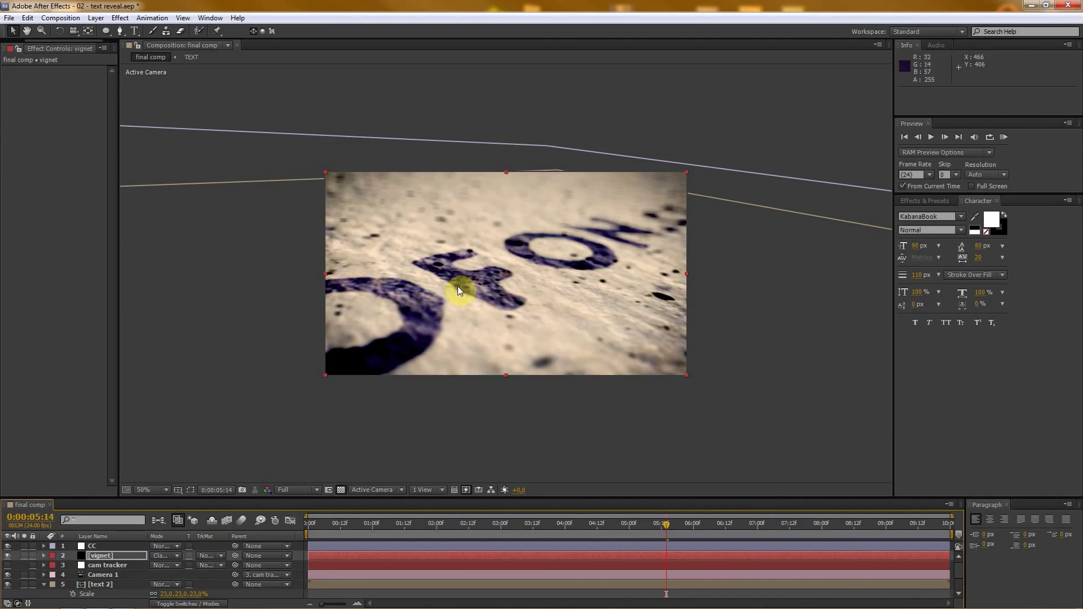
Try the Overlay, Multiply and Normal blending modes on the "vignet" layer and return it to Classic Color Burn
drag(316, 496, 385, 472)
key(slash)
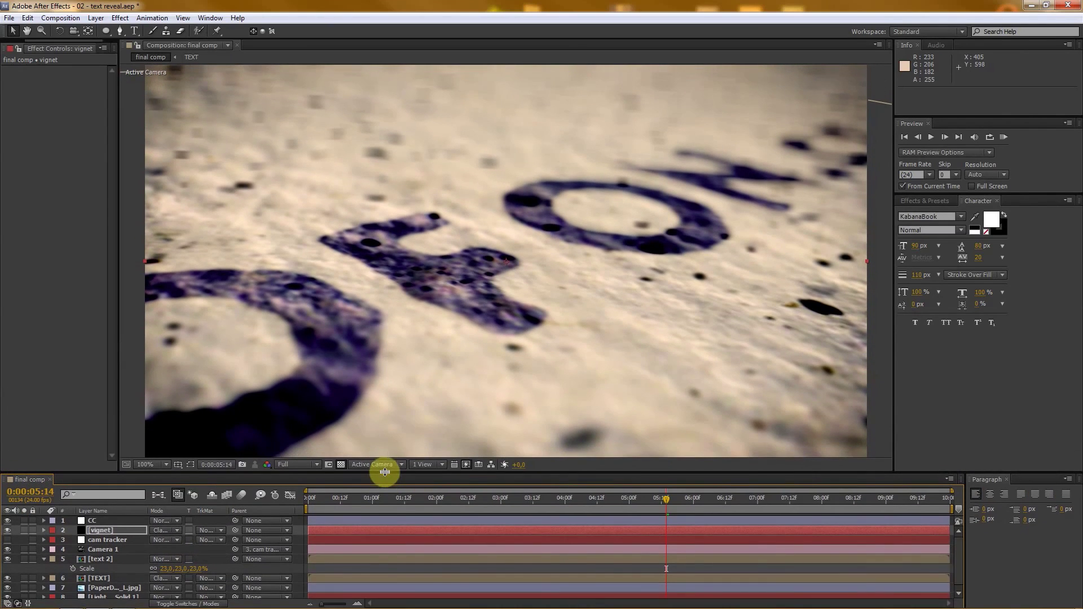
click(166, 530)
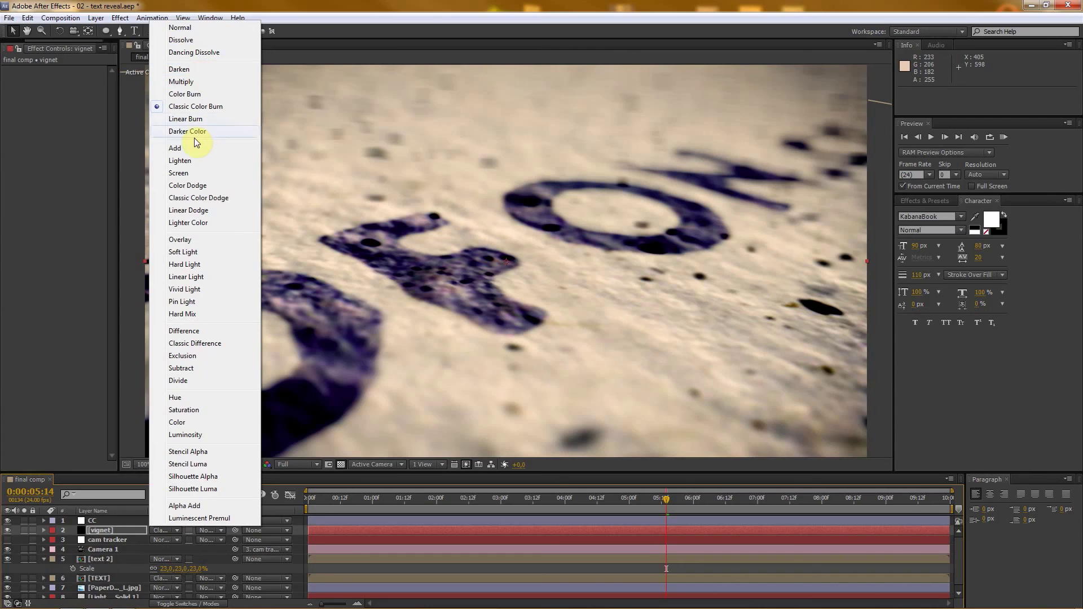
click(202, 241)
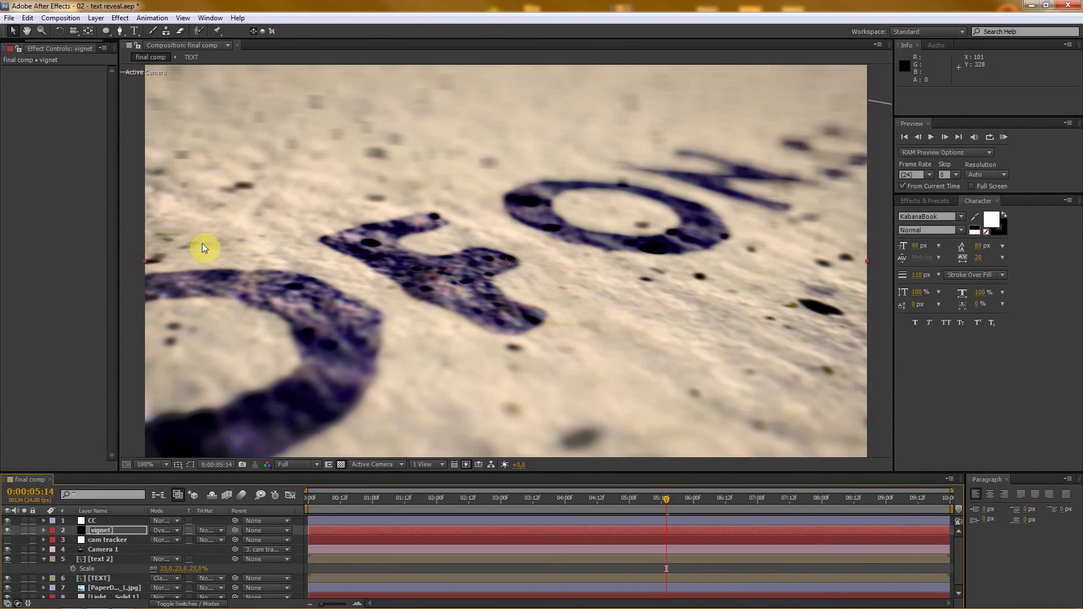
click(168, 531)
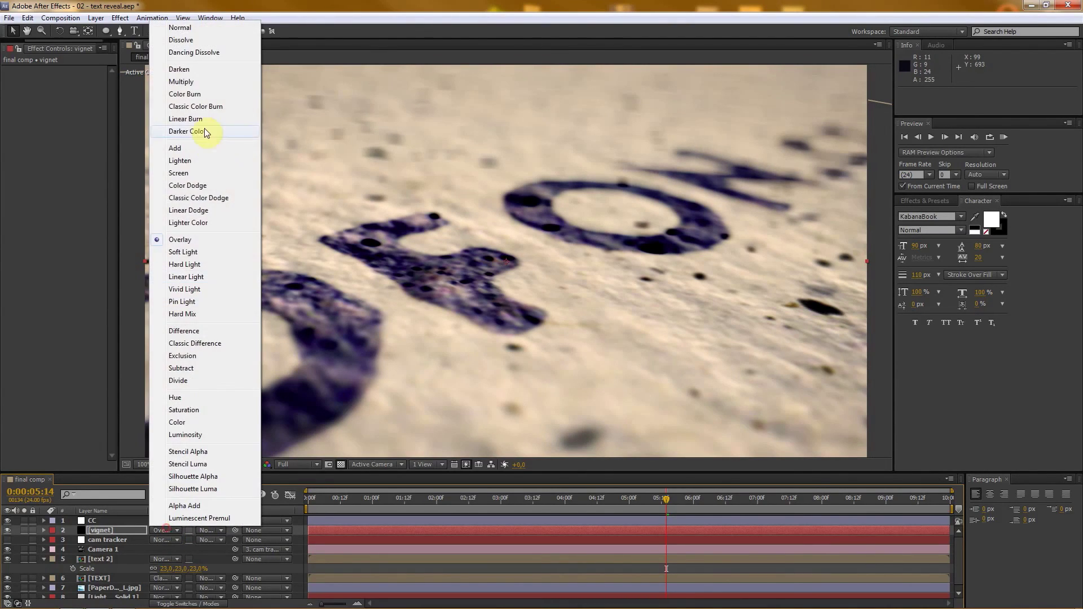
click(188, 82)
click(168, 529)
click(196, 28)
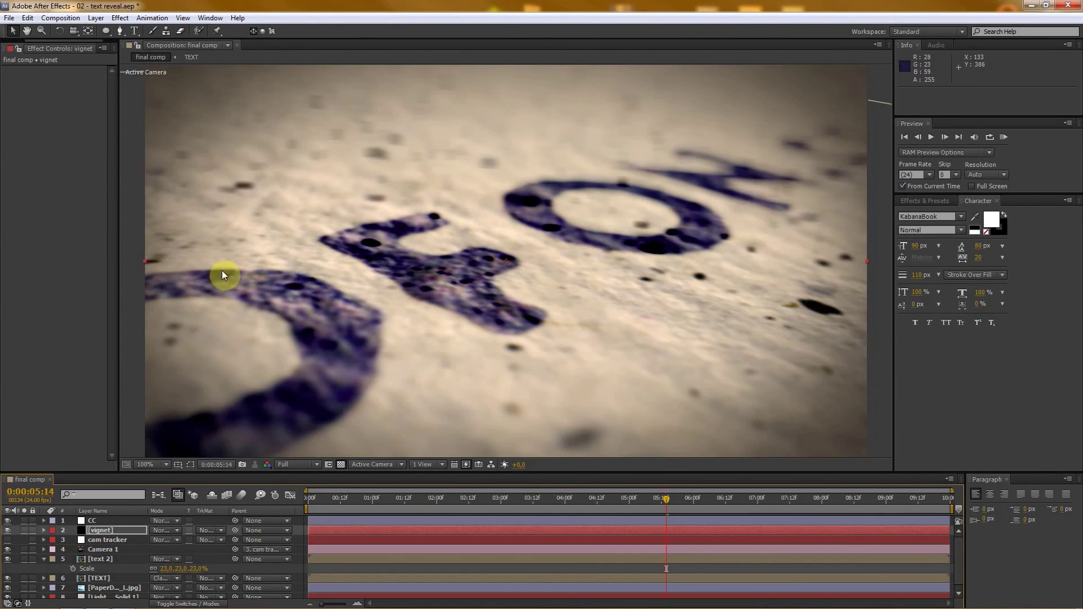
click(163, 530)
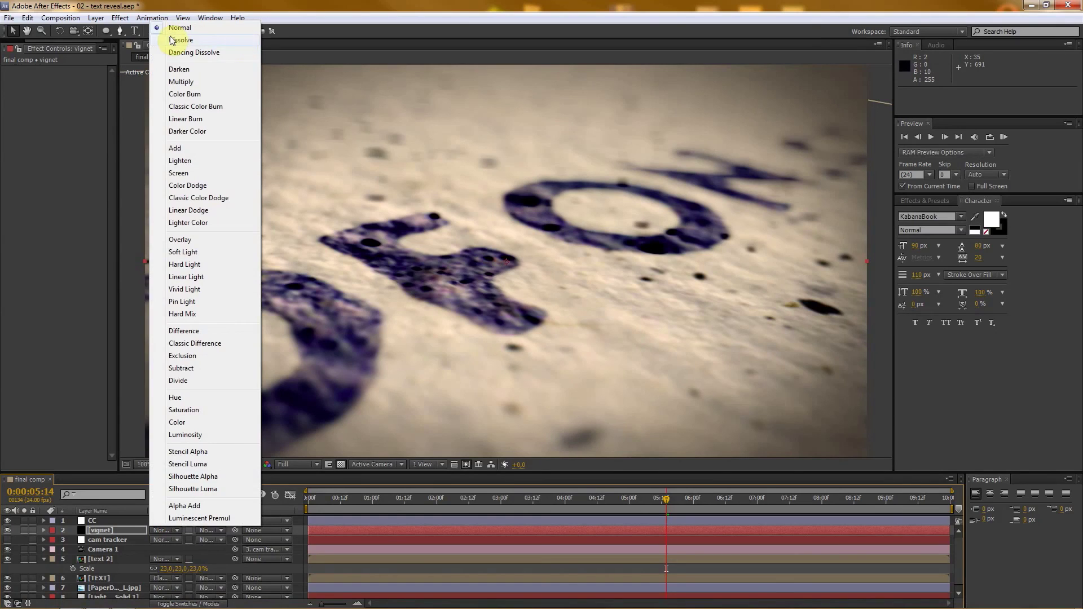
click(184, 111)
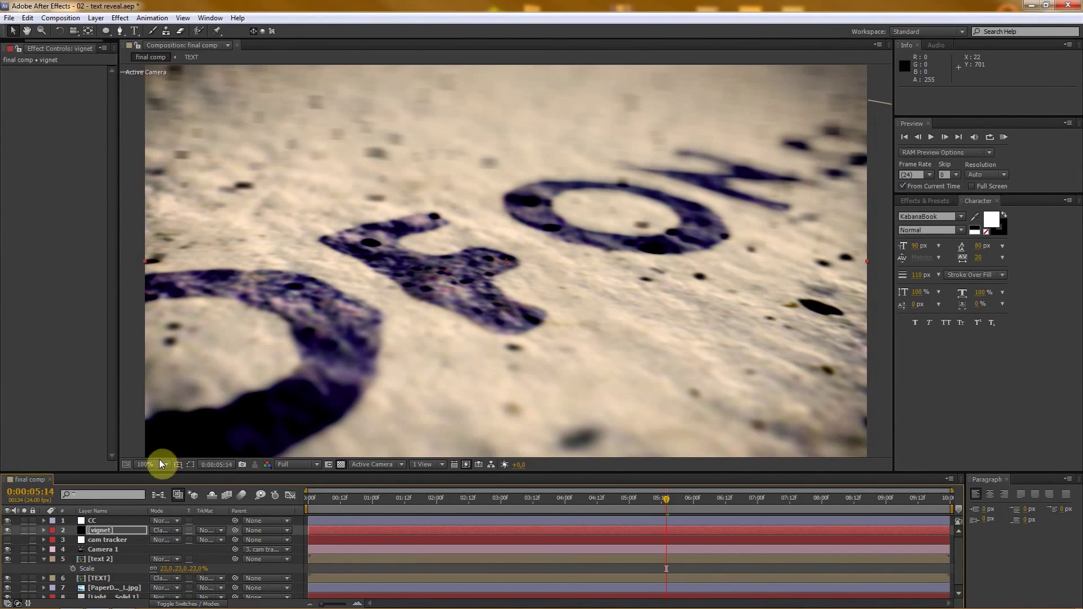
Run a RAM preview of the final comp from the first frame and play back the rendered part
drag(182, 473, 182, 443)
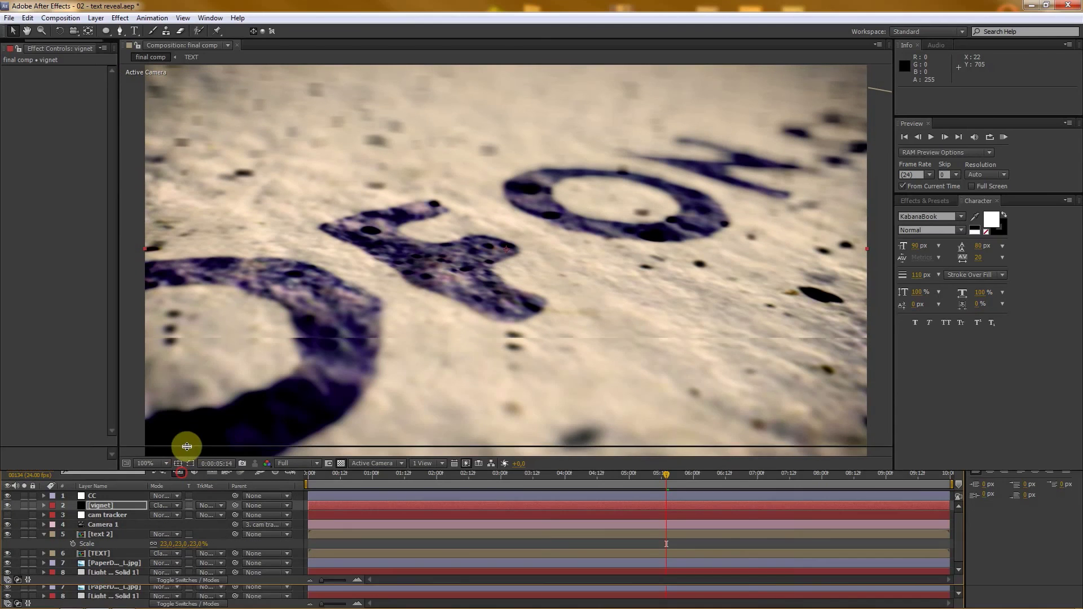
key(Home)
key(KP_0)
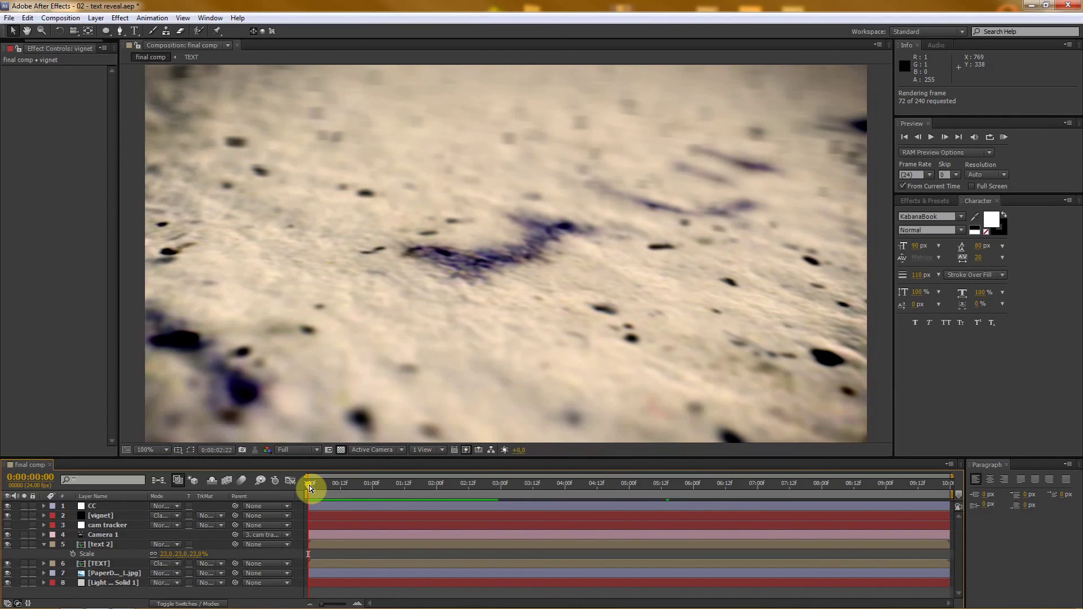
key(space)
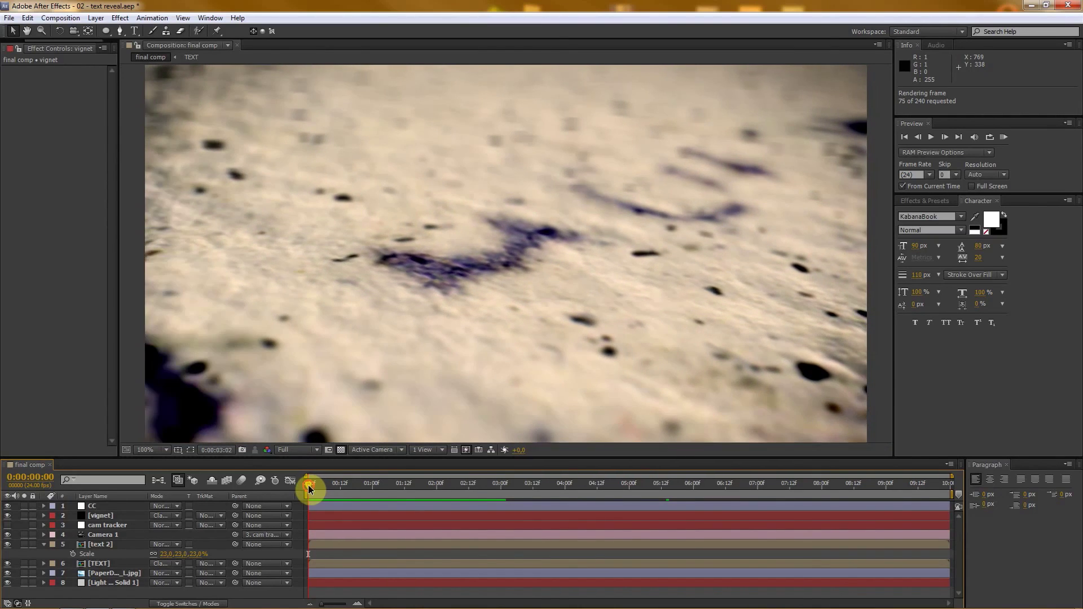